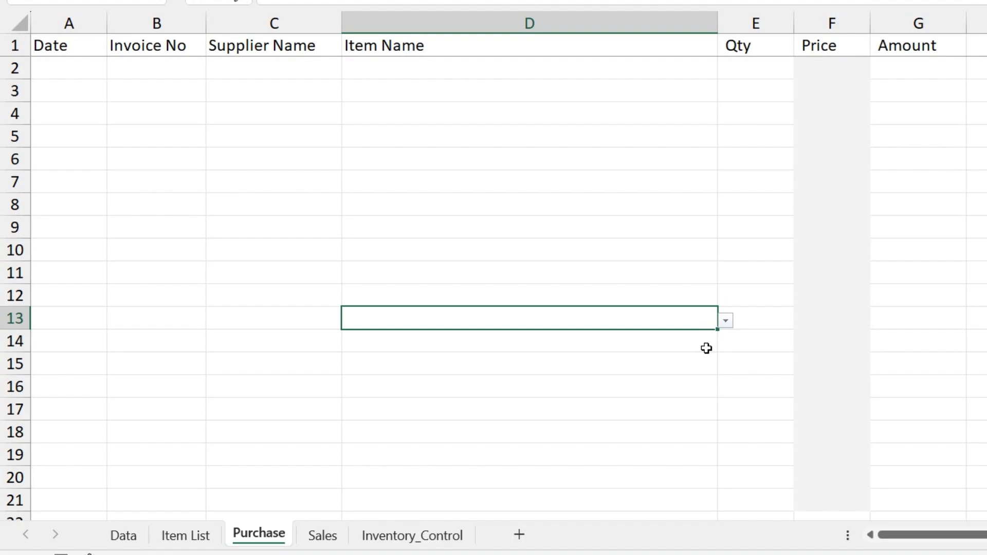
Look over the empty Purchase and Sales sheets and the item balances on the Inventory_Control sheet
{"action": "left_click", "coordinate": [514, 233]}
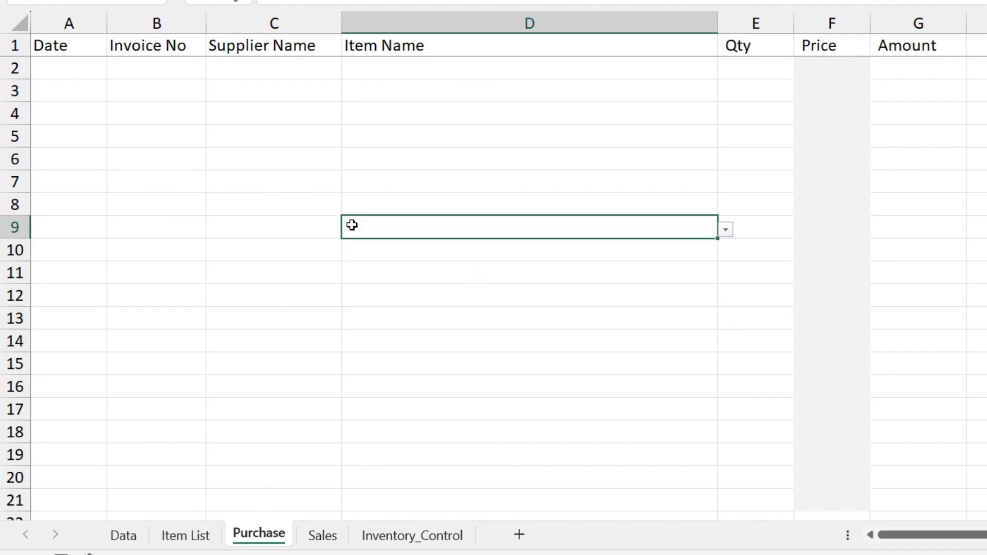
{"action": "left_click", "coordinate": [388, 535]}
{"action": "left_click", "coordinate": [571, 197]}
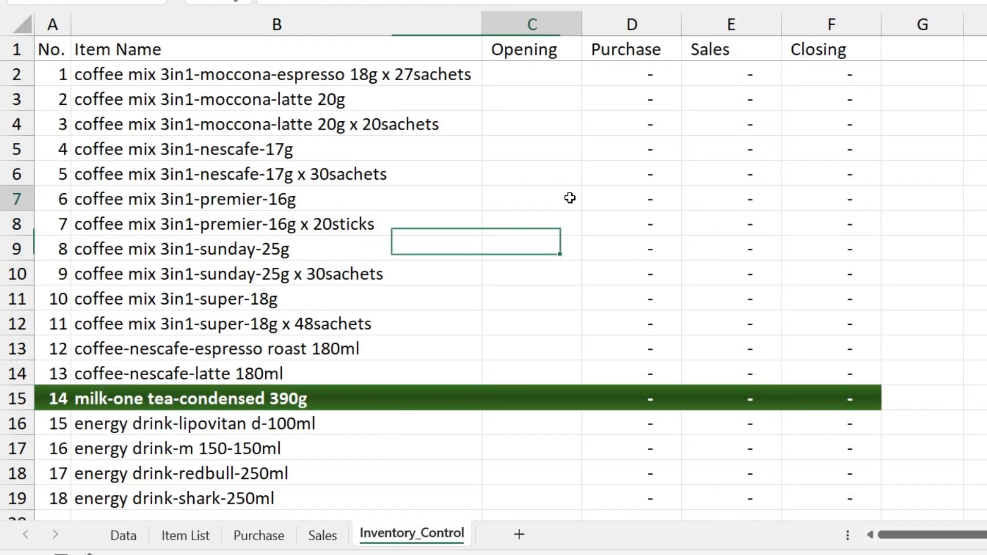
{"action": "left_click", "coordinate": [323, 535]}
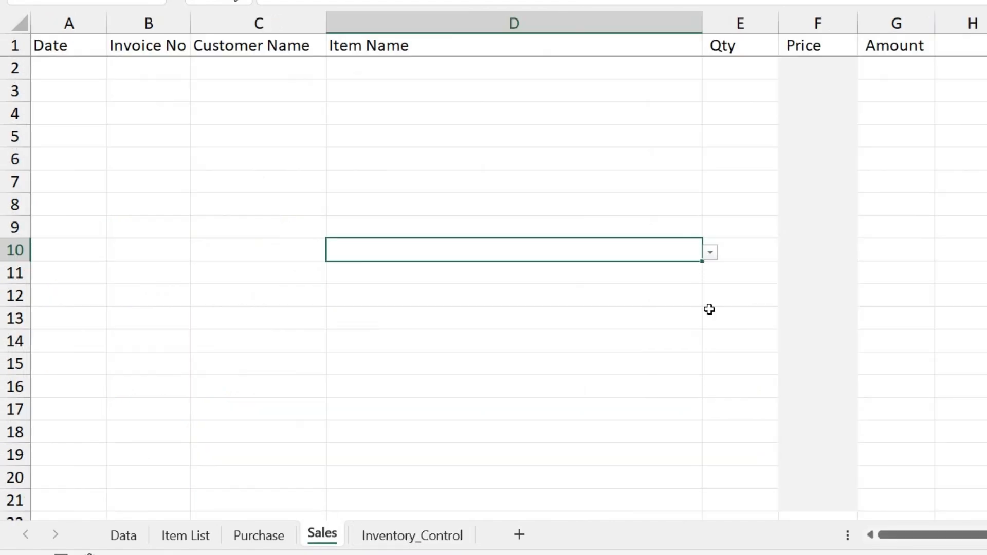
{"action": "left_click", "coordinate": [412, 535]}
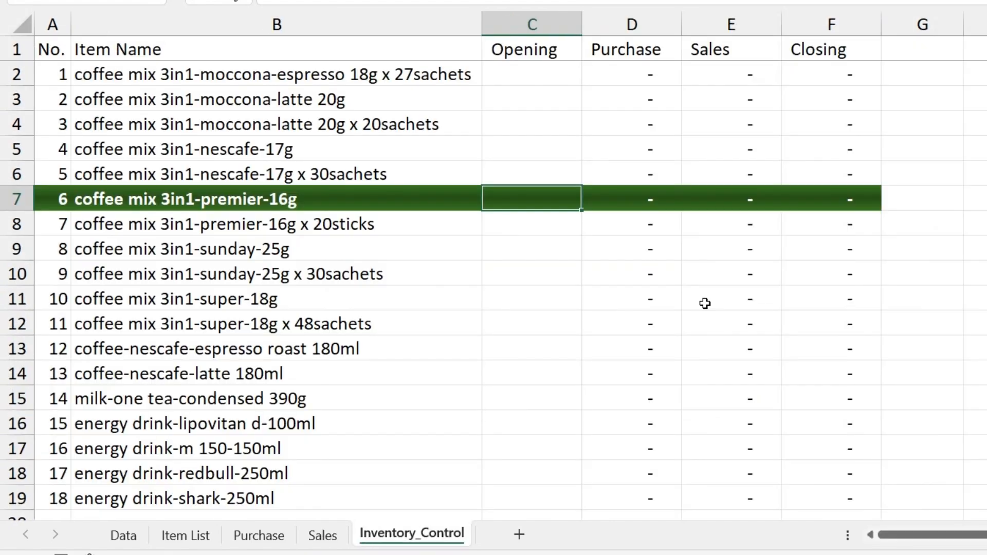
{"action": "left_click", "coordinate": [825, 149]}
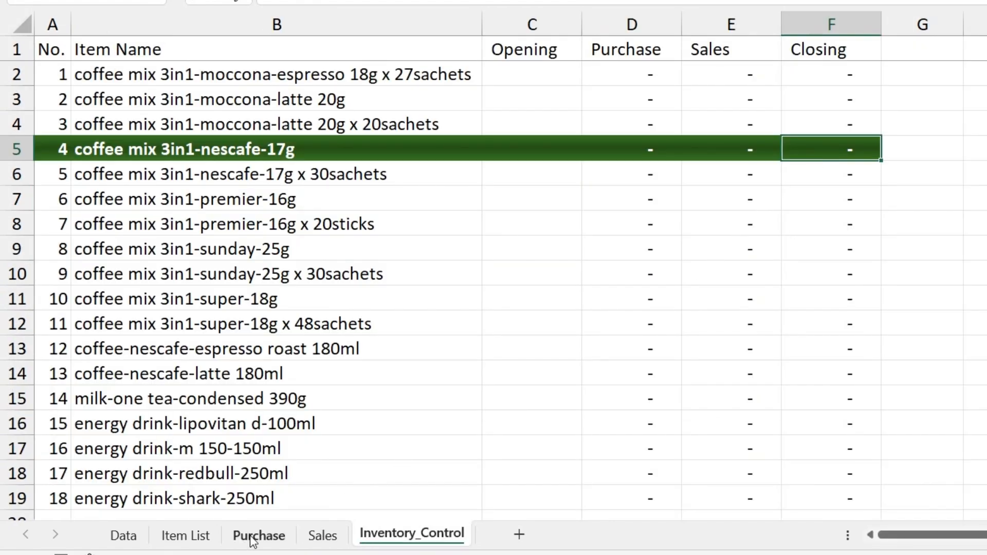
Enter date 1-May-25 and invoice number 1001 in row 2 of the Purchase sheet
{"action": "left_click", "coordinate": [257, 535]}
{"action": "left_click", "coordinate": [94, 77]}
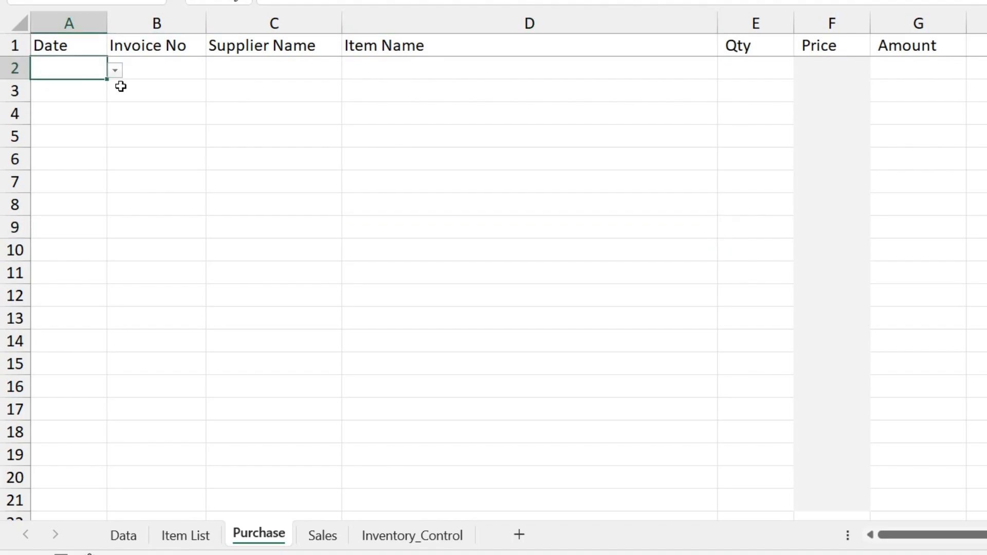
{"action": "left_click", "coordinate": [114, 70]}
{"action": "left_click", "coordinate": [88, 88]}
{"action": "left_click", "coordinate": [193, 68]}
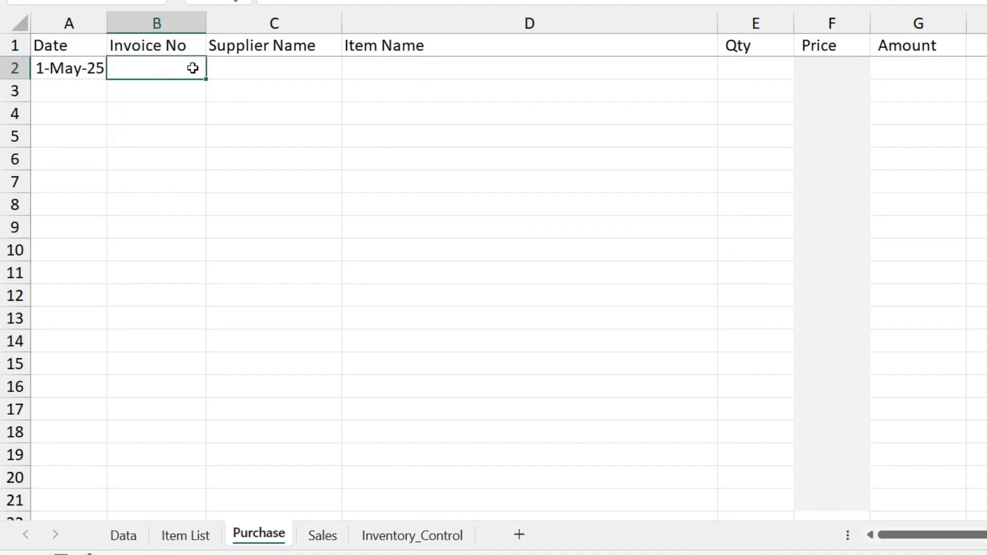
{"action": "type", "text": "1001"}
{"action": "key", "text": "Tab"}
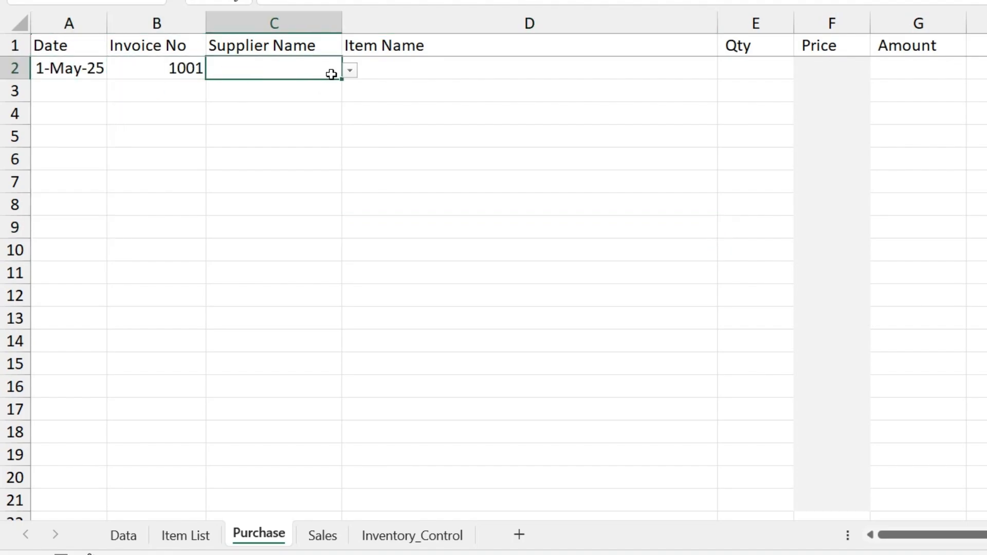
Choose Supplier 1 and the item coffee mix 3in1-moccona-espresso 18g x 27sachets for the purchase in row 2
{"action": "left_click", "coordinate": [350, 70]}
{"action": "left_click", "coordinate": [301, 91]}
{"action": "left_click", "coordinate": [465, 64]}
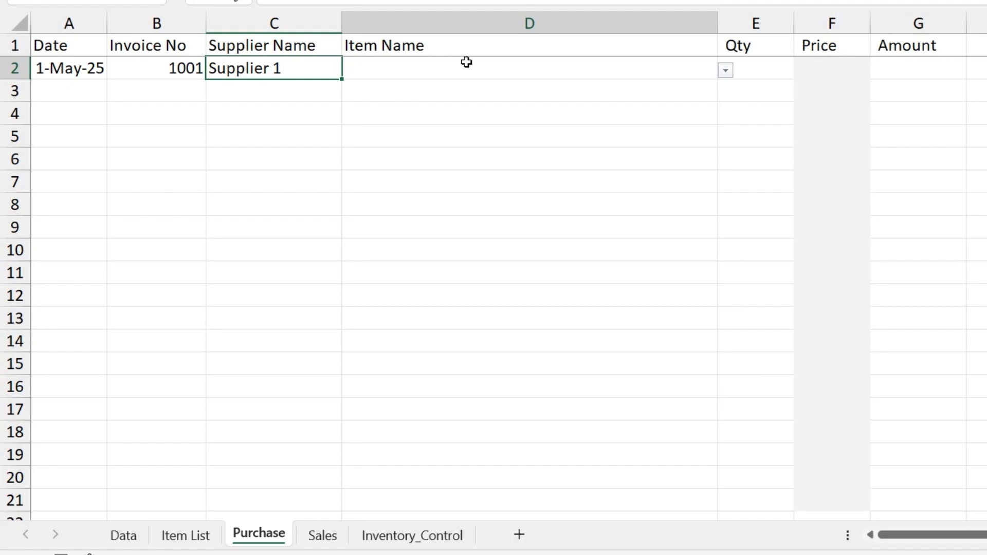
{"action": "left_click", "coordinate": [725, 71]}
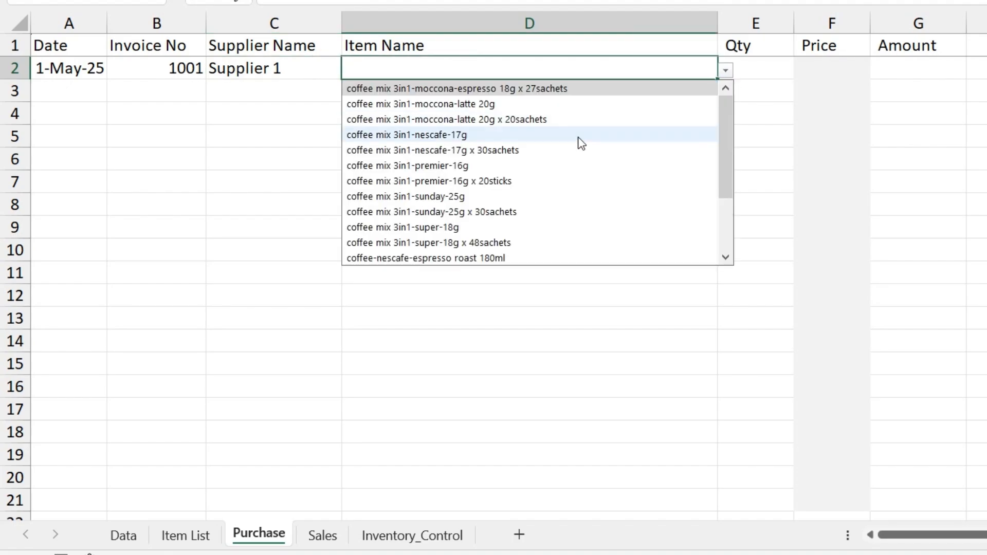
{"action": "left_click", "coordinate": [494, 92]}
Set the quantity of the purchase in row 2 to 100
{"action": "left_click", "coordinate": [741, 65]}
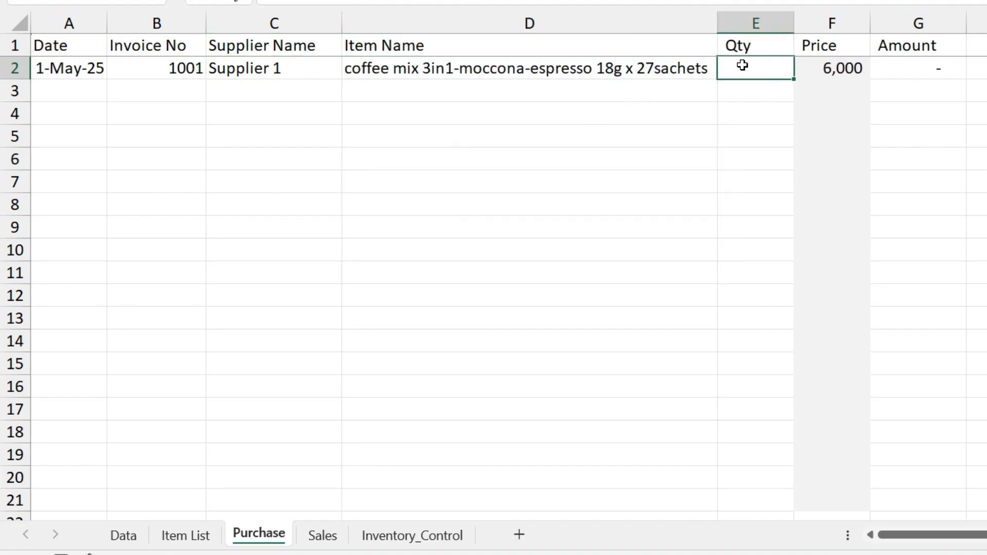
{"action": "type", "text": "100"}
{"action": "key", "text": "Return"}
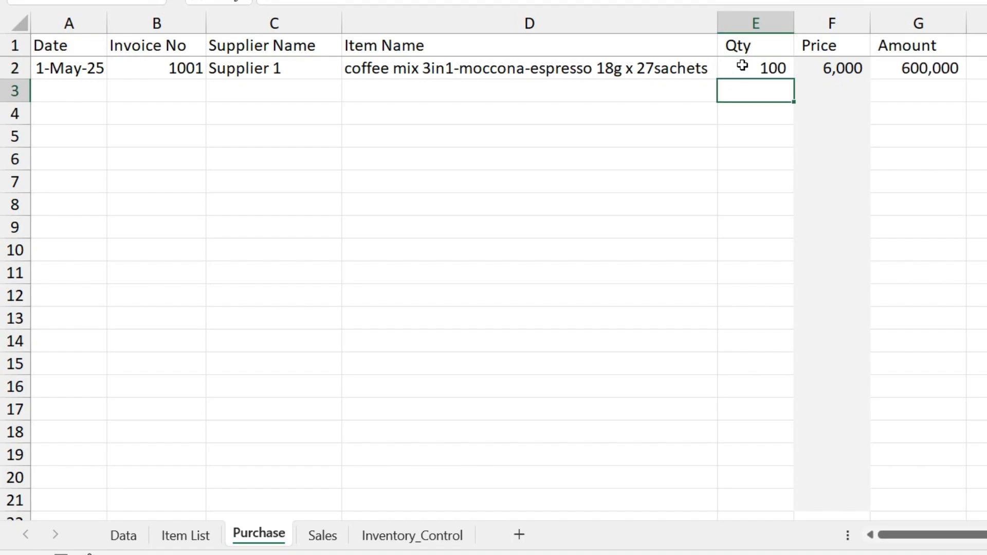
Check the moccona-espresso item's purchase and sales figures on the Inventory_Control sheet
{"action": "left_click", "coordinate": [426, 534]}
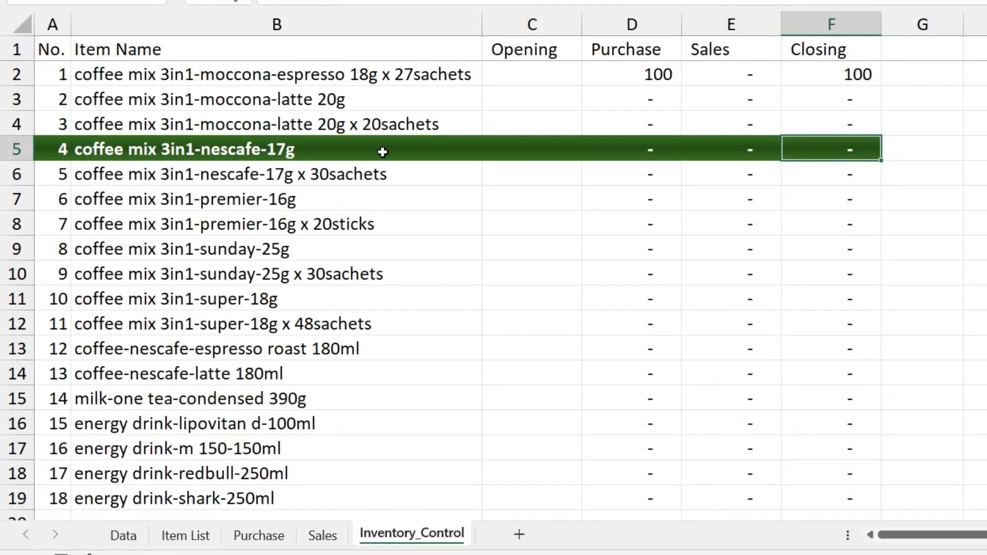
{"action": "left_click", "coordinate": [372, 121]}
{"action": "left_click", "coordinate": [447, 74]}
{"action": "left_click", "coordinate": [654, 98]}
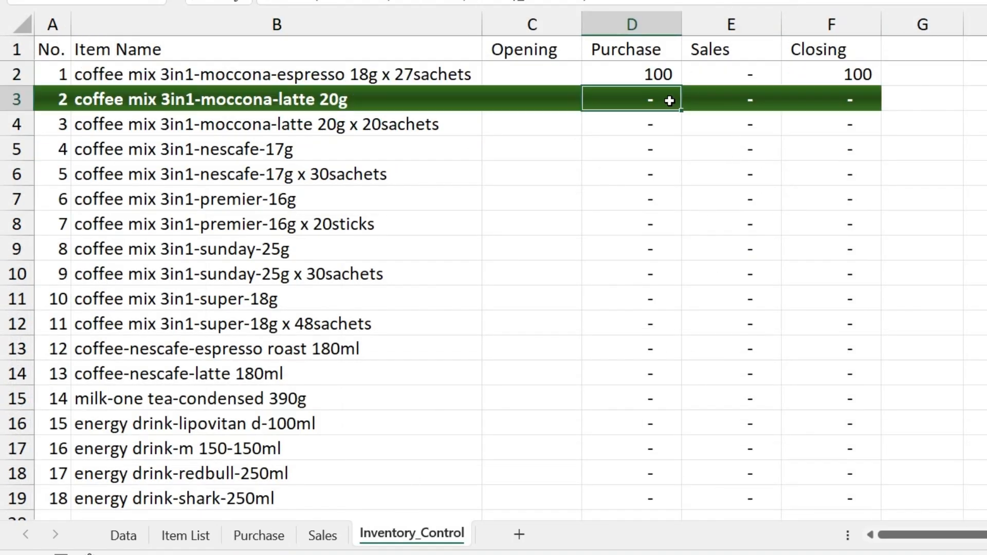
{"action": "left_click", "coordinate": [665, 77]}
{"action": "left_click", "coordinate": [723, 125]}
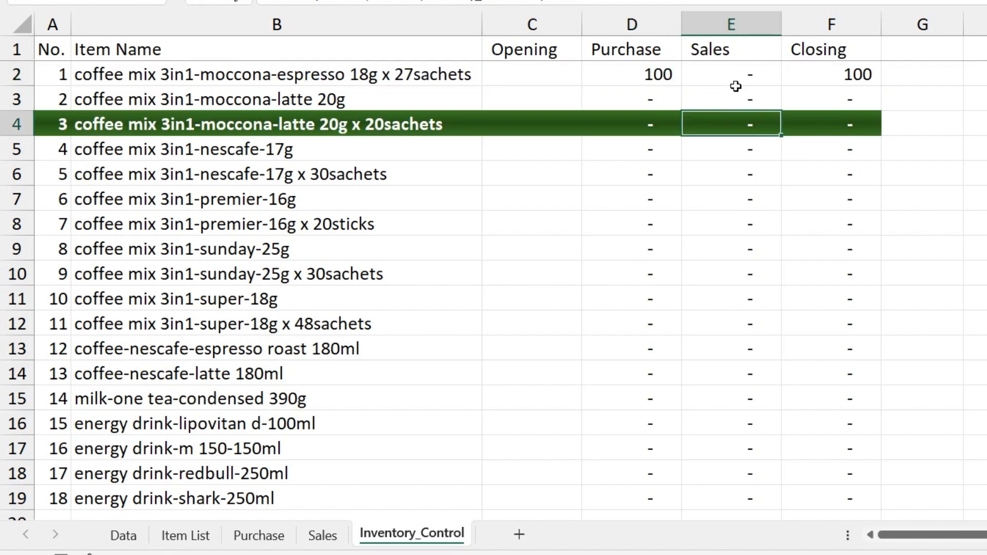
{"action": "left_click", "coordinate": [734, 81]}
Enter date 2-May-25 and invoice number 2001 in row 2 of the Sales sheet
{"action": "left_click", "coordinate": [323, 534]}
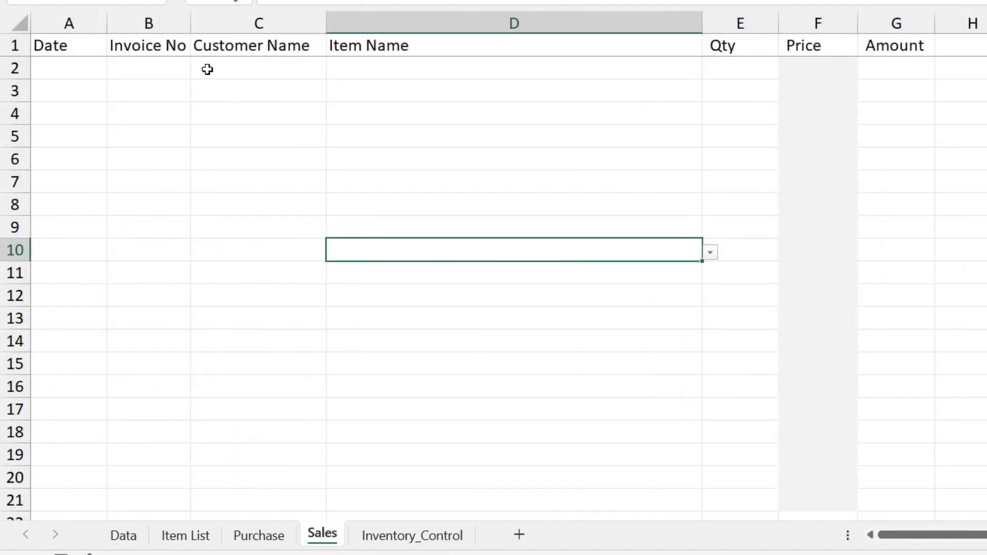
{"action": "left_click", "coordinate": [100, 72]}
{"action": "left_click", "coordinate": [114, 70]}
{"action": "left_click", "coordinate": [56, 104]}
{"action": "left_click", "coordinate": [171, 72]}
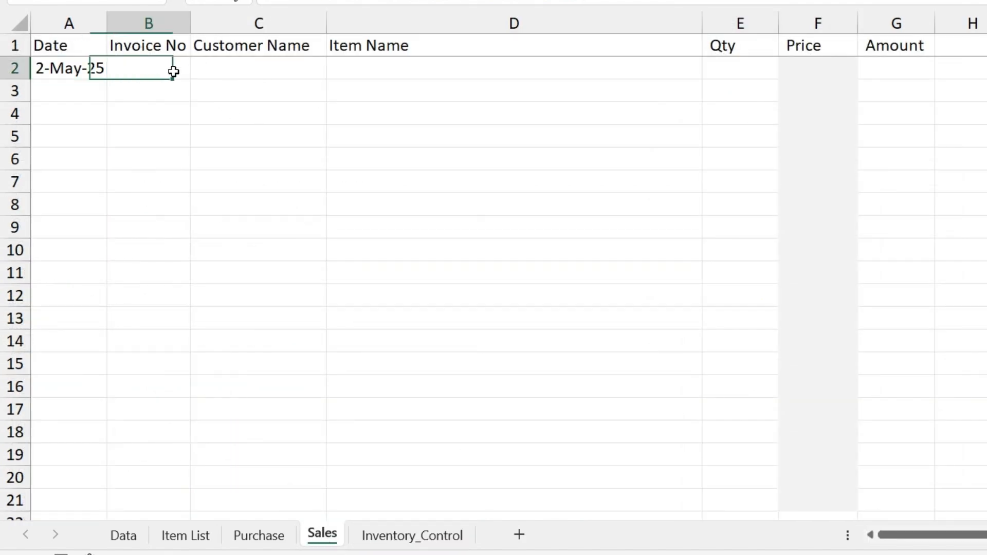
Choose Customer 1 and the item coffee mix 3in1-moccona-espresso 18g x 27sachets for the sale in row 2
{"action": "left_click", "coordinate": [240, 71]}
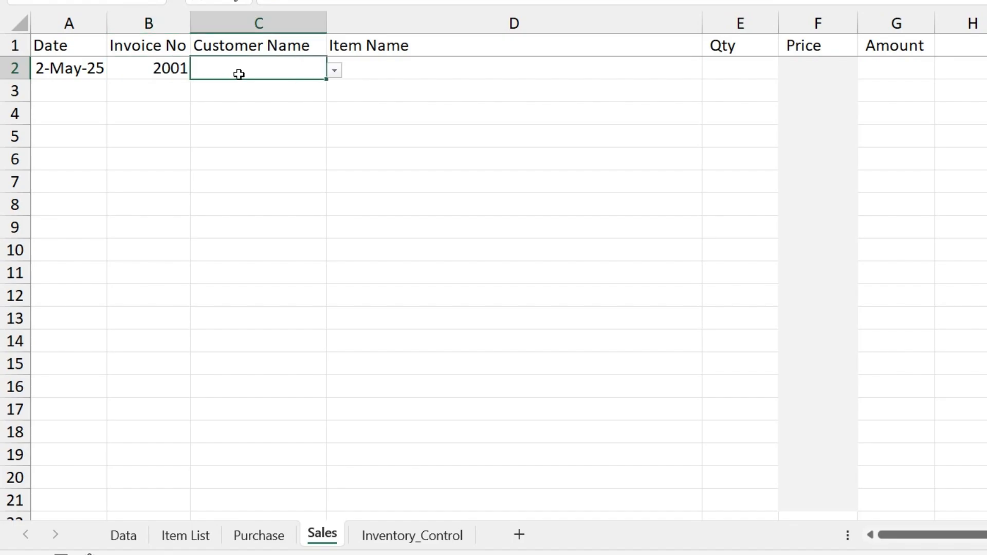
{"action": "left_click", "coordinate": [334, 70]}
{"action": "left_click", "coordinate": [284, 91]}
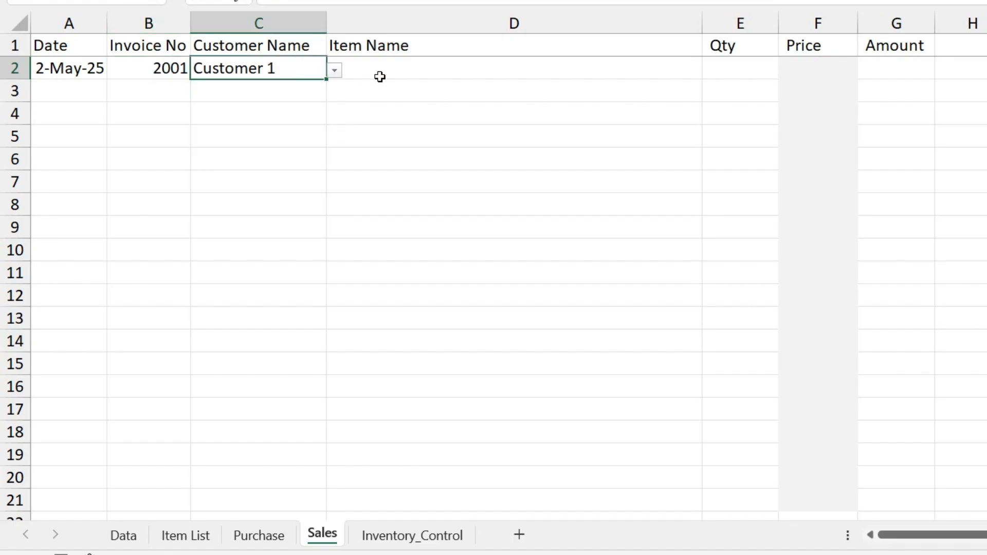
{"action": "left_click", "coordinate": [379, 72]}
{"action": "left_click", "coordinate": [709, 71]}
{"action": "left_click", "coordinate": [504, 85]}
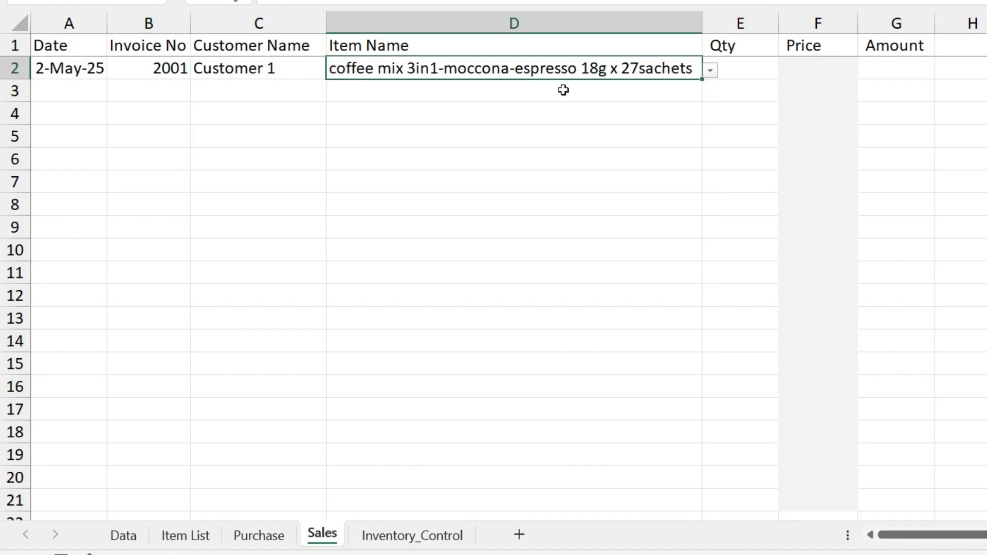
Set the quantity of the sale in row 2 to 10
{"action": "left_click", "coordinate": [727, 72]}
{"action": "type", "text": "10"}
{"action": "key", "text": "Return"}
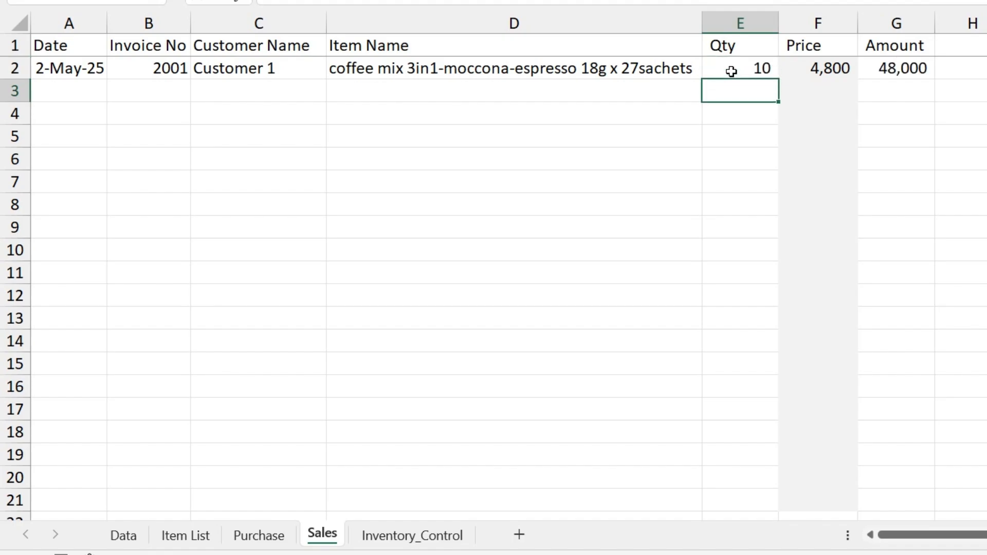
Examine the opening, purchase, sales and closing figures of the moccona-espresso item on the Inventory_Control sheet
{"action": "left_click", "coordinate": [427, 535]}
{"action": "left_click", "coordinate": [514, 99]}
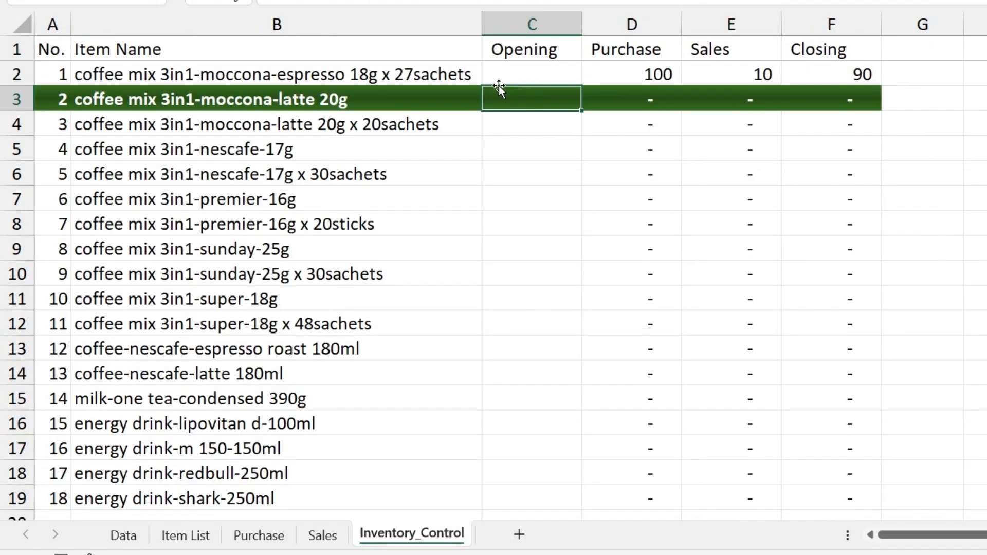
{"action": "left_click", "coordinate": [501, 80]}
{"action": "left_click", "coordinate": [651, 80]}
{"action": "left_click", "coordinate": [727, 76]}
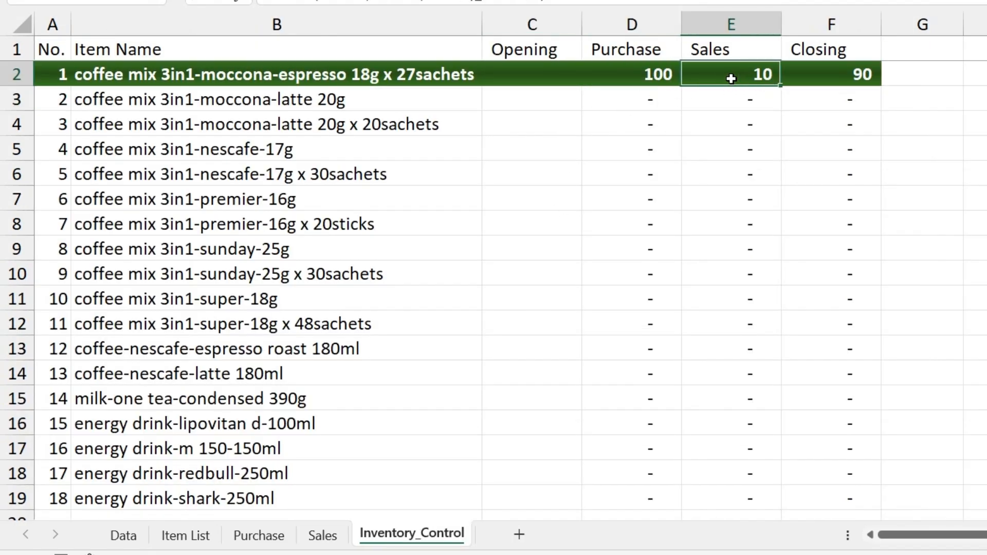
{"action": "left_click", "coordinate": [755, 97]}
{"action": "left_click", "coordinate": [767, 83]}
{"action": "left_click", "coordinate": [833, 85]}
{"action": "left_click", "coordinate": [742, 101]}
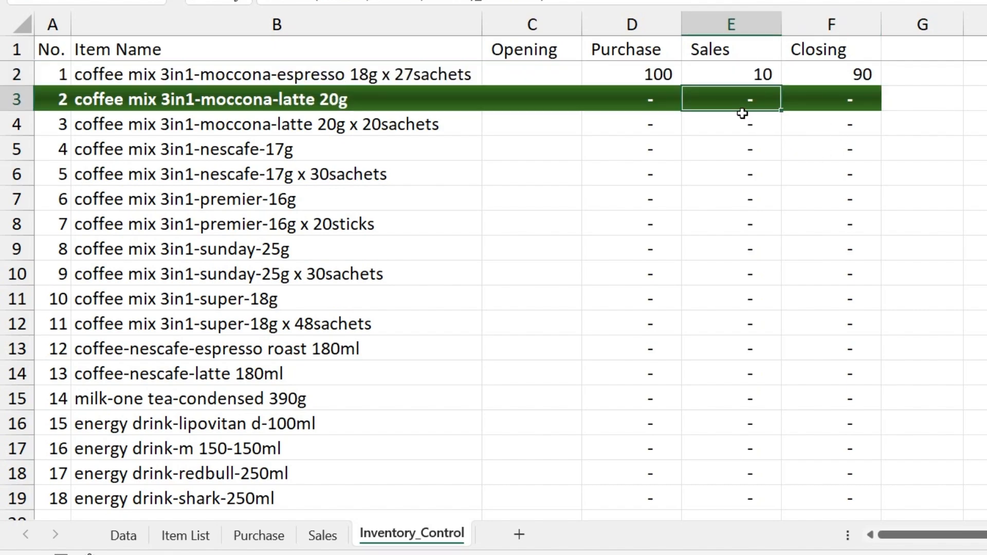
{"action": "left_click", "coordinate": [714, 76]}
{"action": "left_click", "coordinate": [841, 82]}
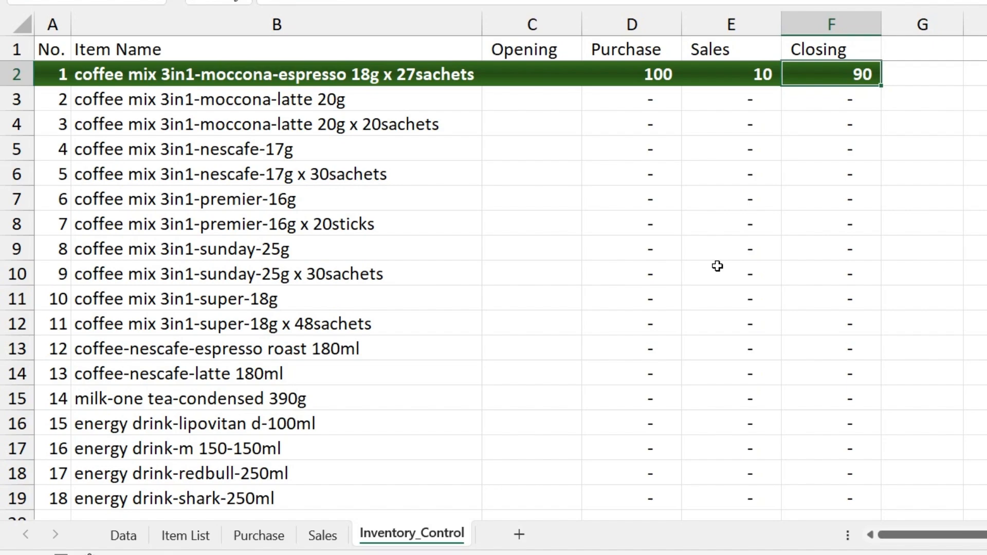
Review the date, supplier name and customer name lists on the Data sheet
{"action": "left_click", "coordinate": [258, 535]}
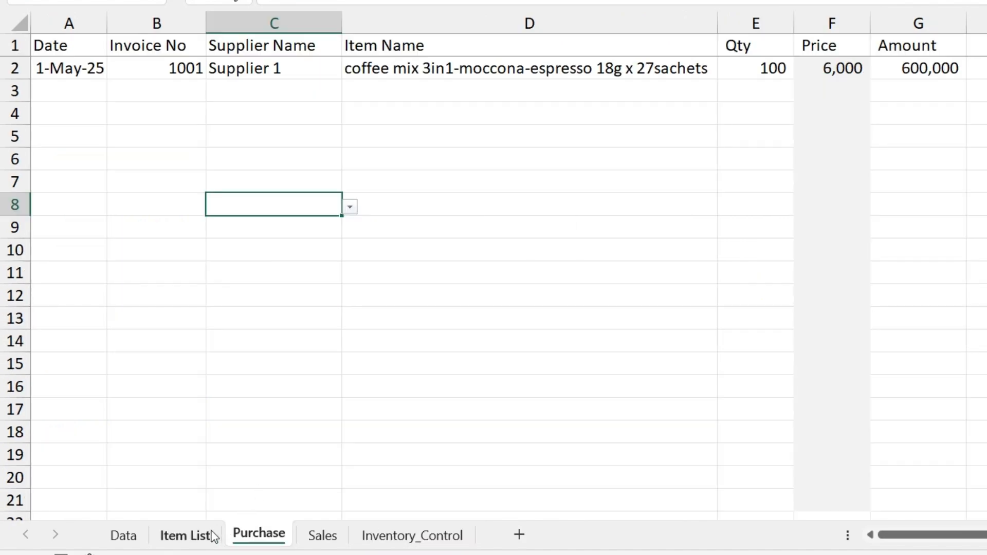
{"action": "left_click", "coordinate": [122, 536]}
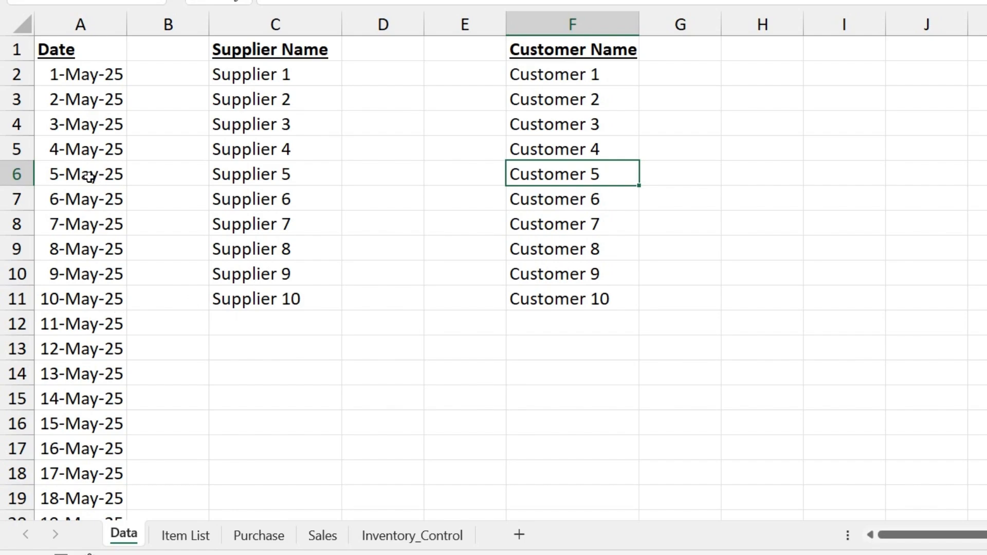
{"action": "left_click", "coordinate": [89, 176]}
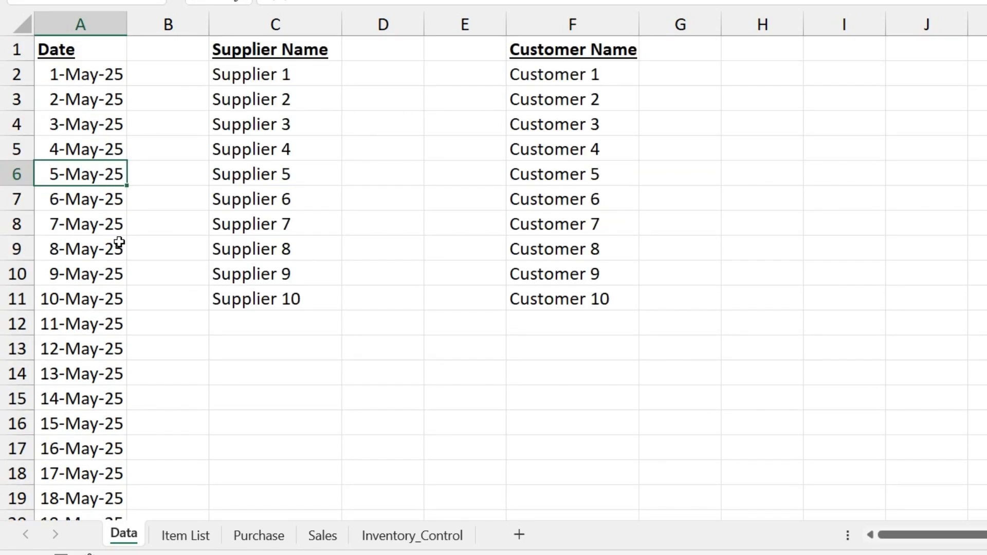
{"action": "left_click", "coordinate": [92, 132]}
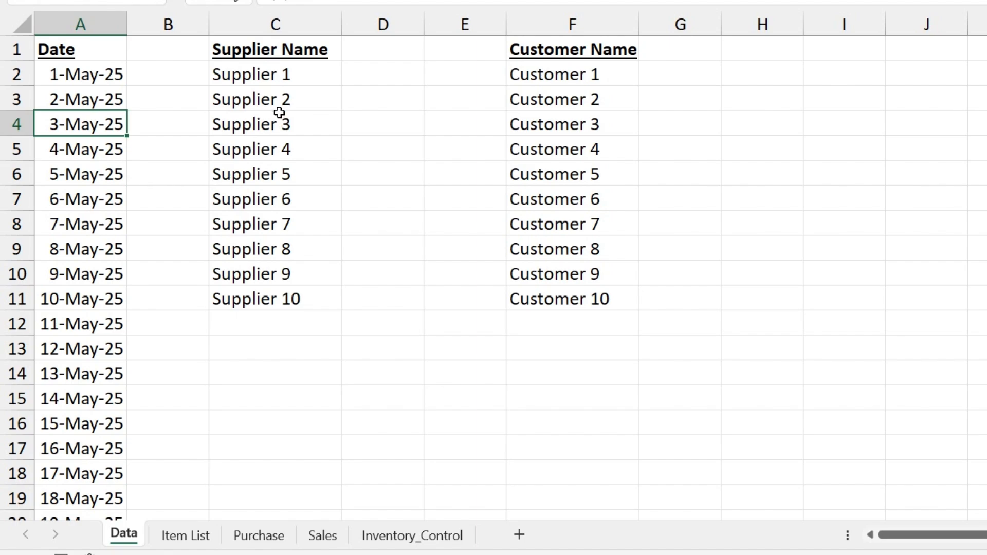
{"action": "left_click_drag", "start_coordinate": [279, 113], "coordinate": [278, 103]}
{"action": "left_click", "coordinate": [589, 133]}
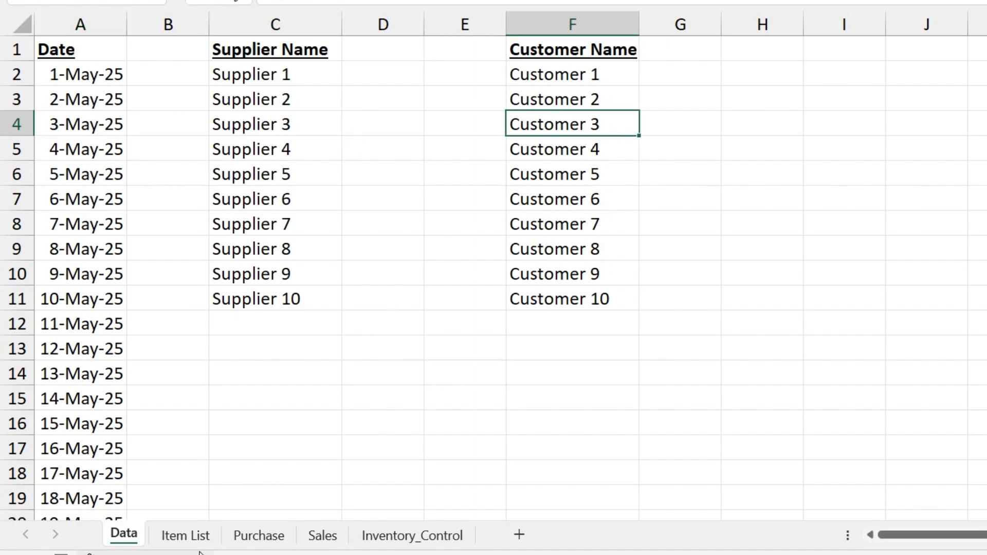
Review the item names with their purchase and sale prices on the Item List sheet
{"action": "left_click", "coordinate": [185, 535]}
{"action": "left_click", "coordinate": [379, 297]}
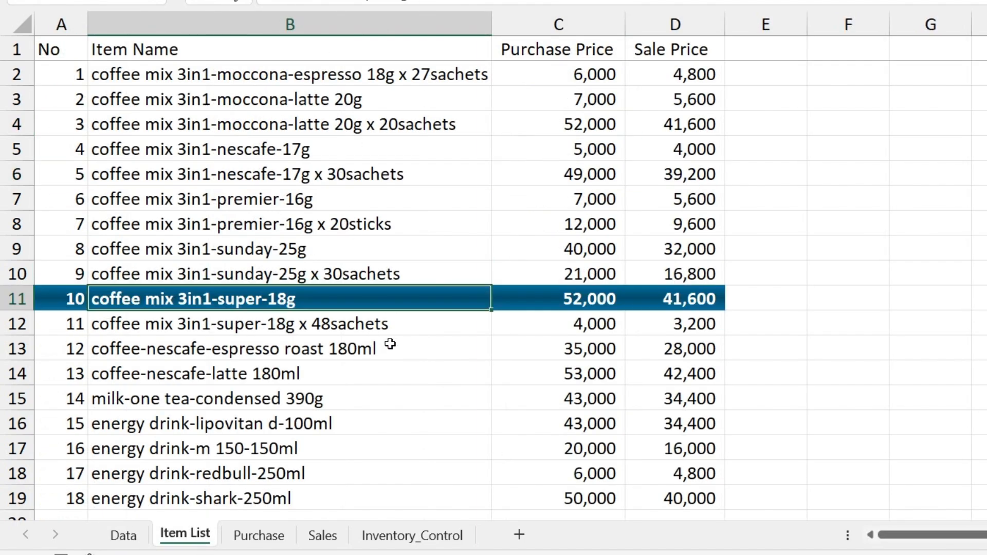
{"action": "left_click", "coordinate": [328, 200]}
{"action": "left_click", "coordinate": [544, 83]}
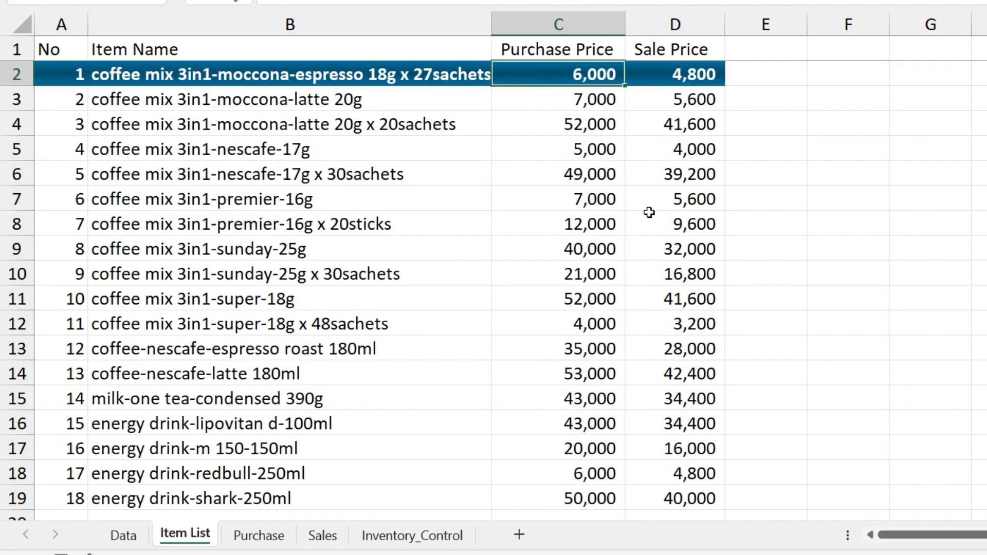
{"action": "left_click", "coordinate": [664, 272]}
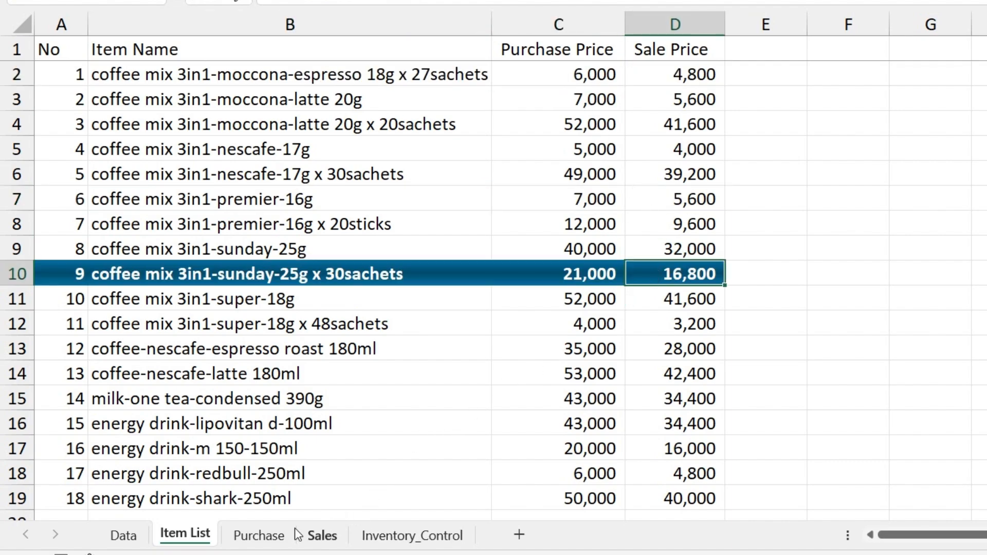
Inspect the item name and price cells of the row 2 record on the Purchase sheet
{"action": "left_click", "coordinate": [277, 529]}
{"action": "left_click", "coordinate": [599, 68]}
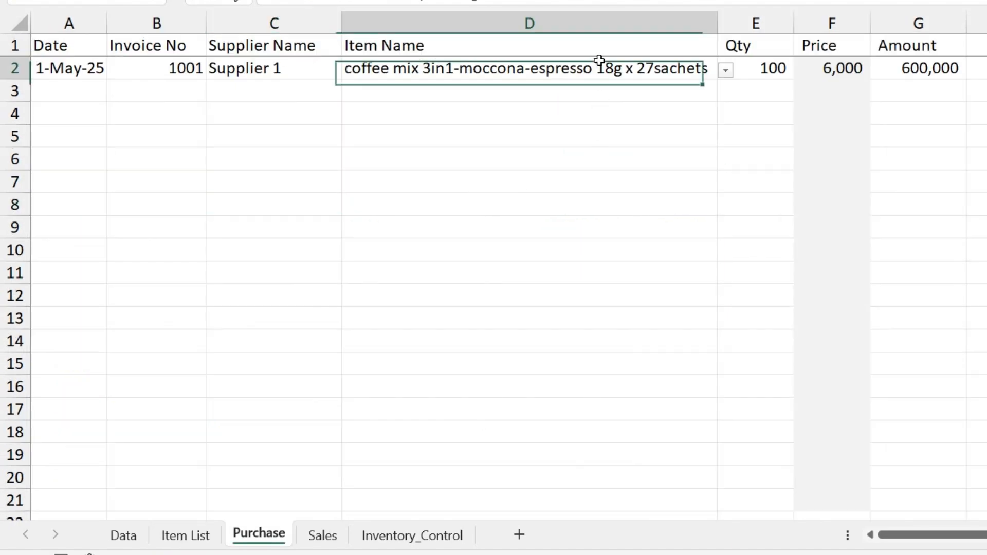
{"action": "left_click", "coordinate": [820, 82]}
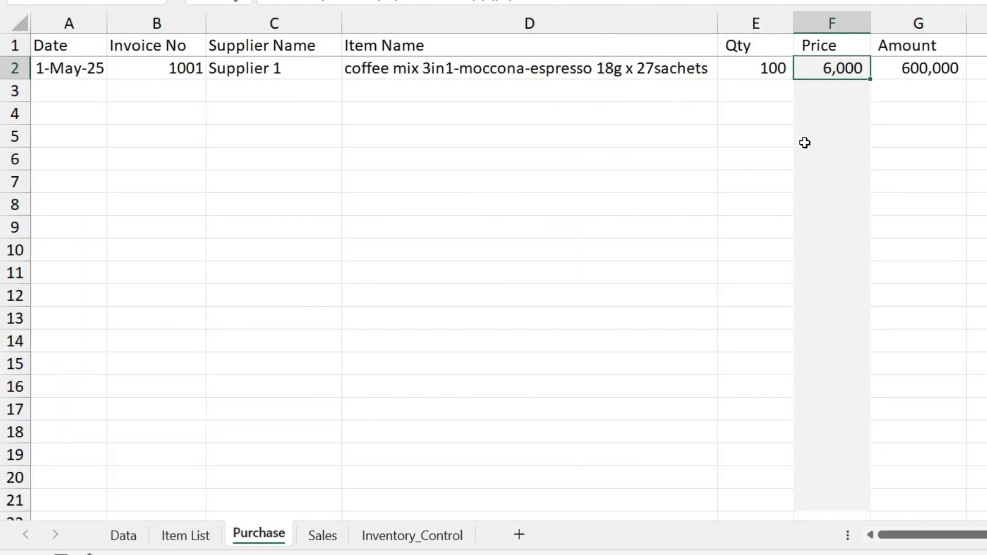
Inspect the item name cell of the row 2 record on the Sales sheet and several item rows on the Item List sheet
{"action": "left_click", "coordinate": [340, 534]}
{"action": "left_click", "coordinate": [625, 68]}
{"action": "left_click", "coordinate": [211, 535]}
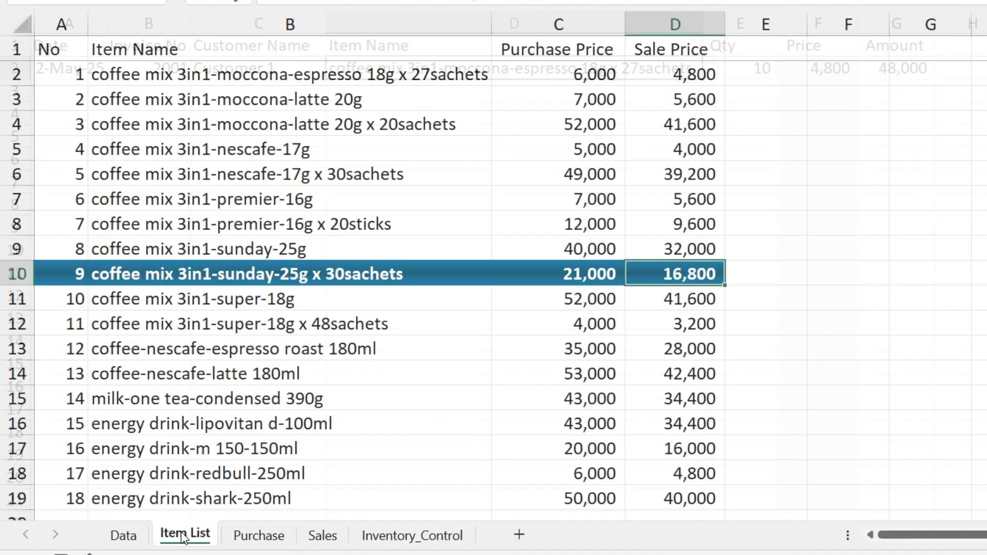
{"action": "left_click", "coordinate": [537, 229]}
{"action": "left_click", "coordinate": [409, 216]}
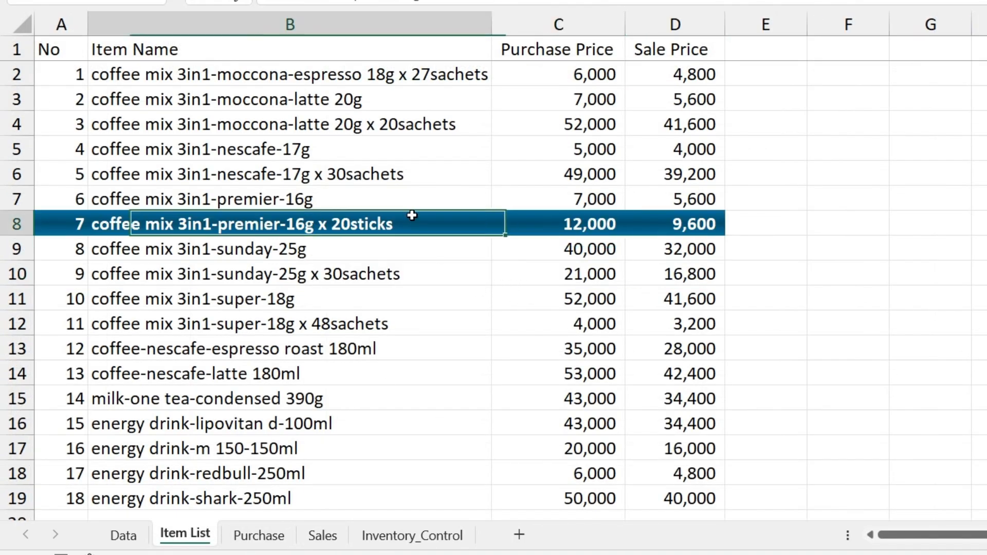
{"action": "left_click", "coordinate": [447, 274]}
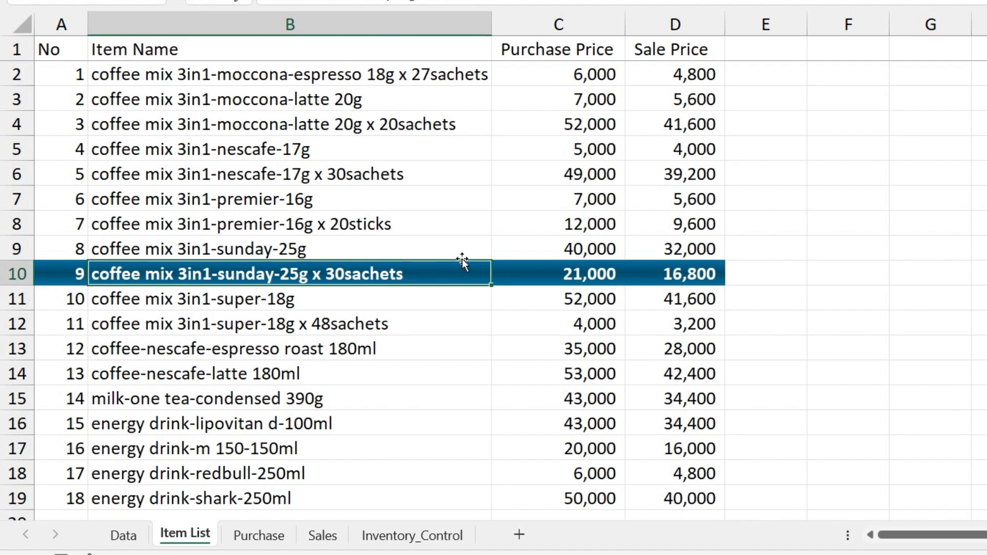
Look over the blank item cells on the Purchase sheet and the date, supplier and customer lists on the Data sheet
{"action": "key", "text": "ctrl+Page_Down"}
{"action": "left_click_drag", "start_coordinate": [411, 252], "coordinate": [398, 231]}
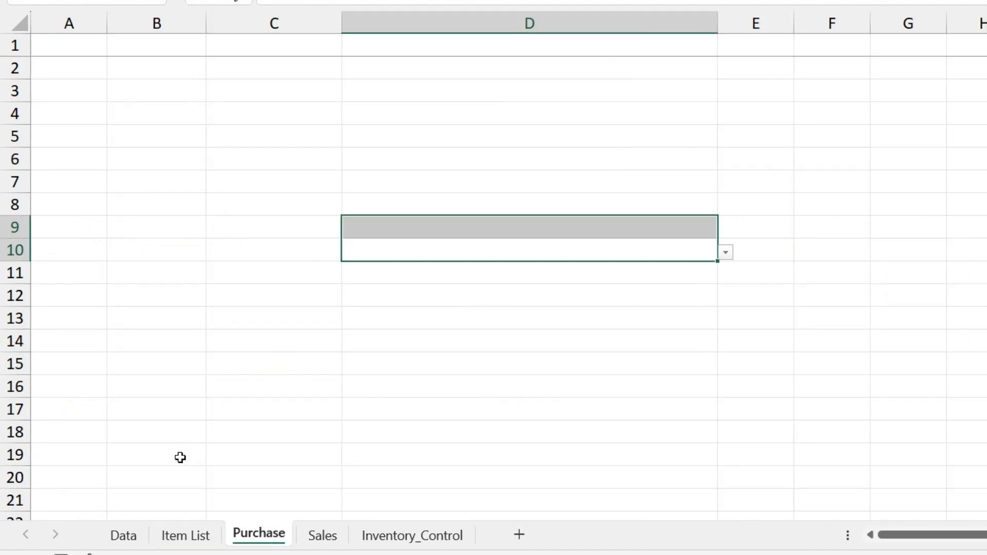
{"action": "left_click", "coordinate": [124, 541]}
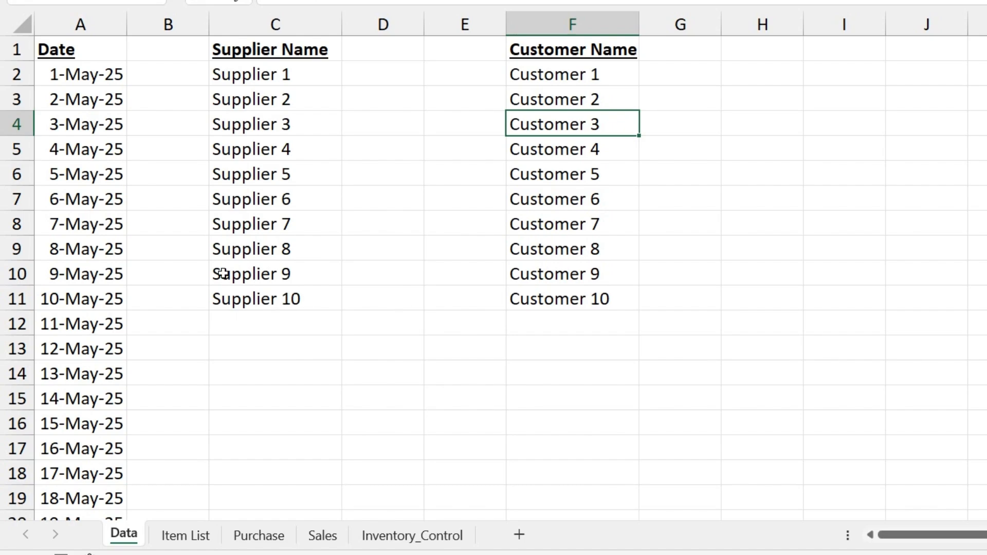
{"action": "left_click", "coordinate": [124, 212]}
{"action": "left_click", "coordinate": [279, 147]}
{"action": "left_click", "coordinate": [553, 149]}
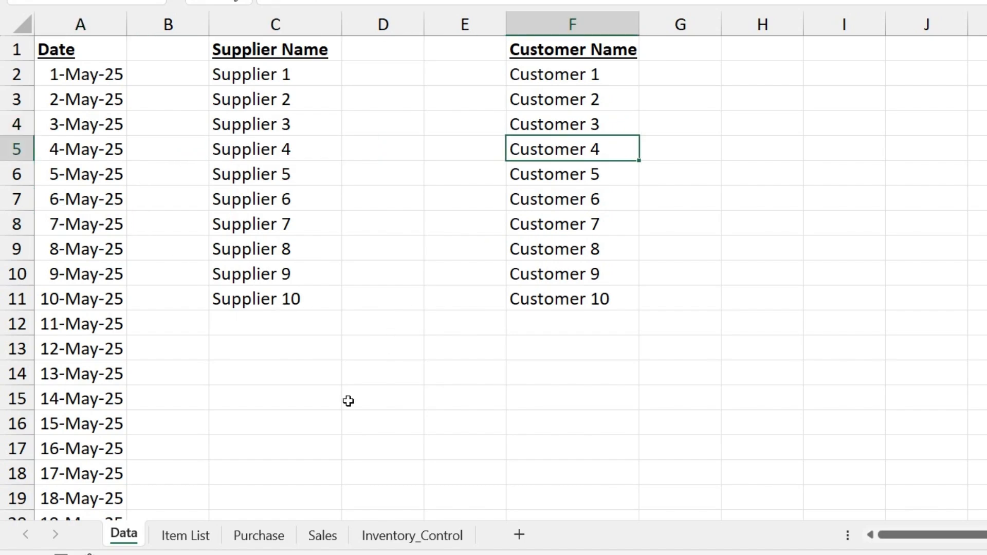
Review the item names, purchase prices and sale prices on the Item List sheet
{"action": "left_click", "coordinate": [185, 535]}
{"action": "left_click", "coordinate": [316, 180]}
{"action": "left_click", "coordinate": [516, 308]}
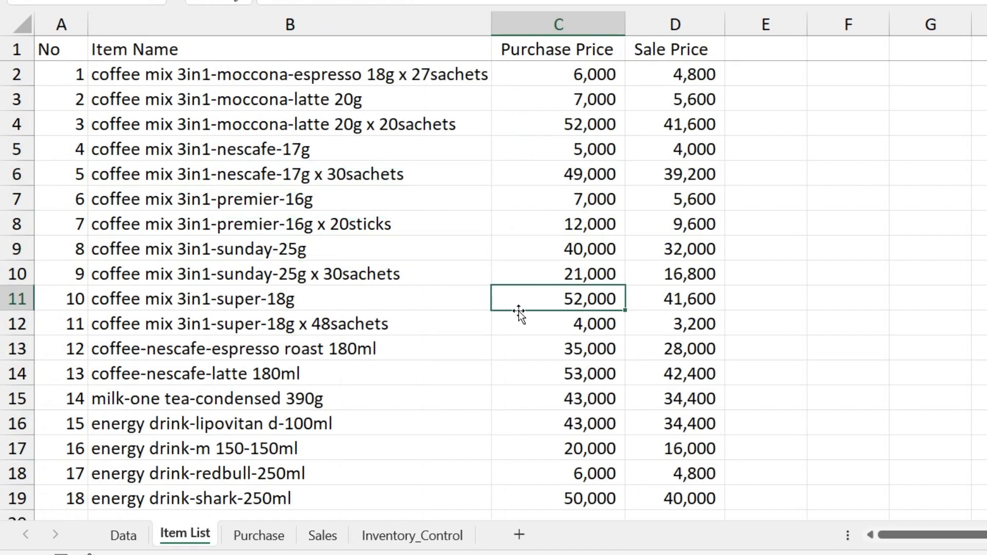
{"action": "left_click", "coordinate": [567, 129]}
{"action": "left_click", "coordinate": [708, 120]}
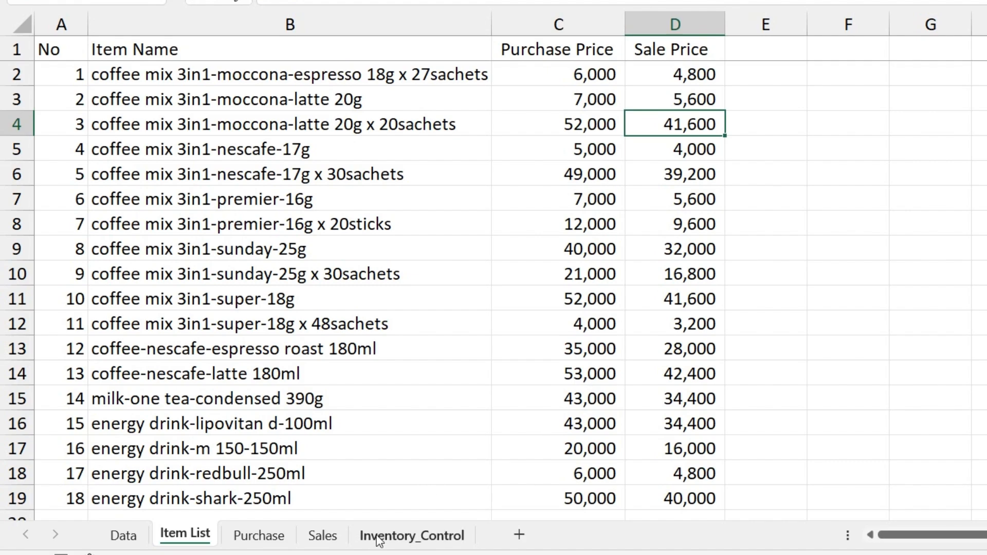
Look over the Purchase, Sales and Inventory_Control sheets in turn
{"action": "left_click", "coordinate": [258, 535]}
{"action": "left_click", "coordinate": [329, 535]}
{"action": "left_click", "coordinate": [397, 535]}
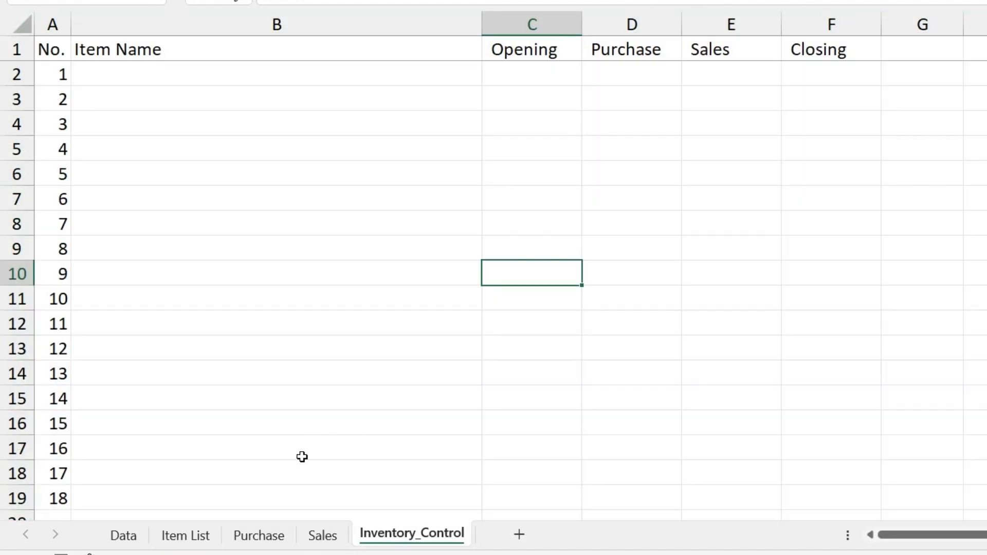
Enter the headers Date, Invoice No and Supplier Name in cells A1 to C1 of the Purchase sheet
{"action": "left_click", "coordinate": [259, 536]}
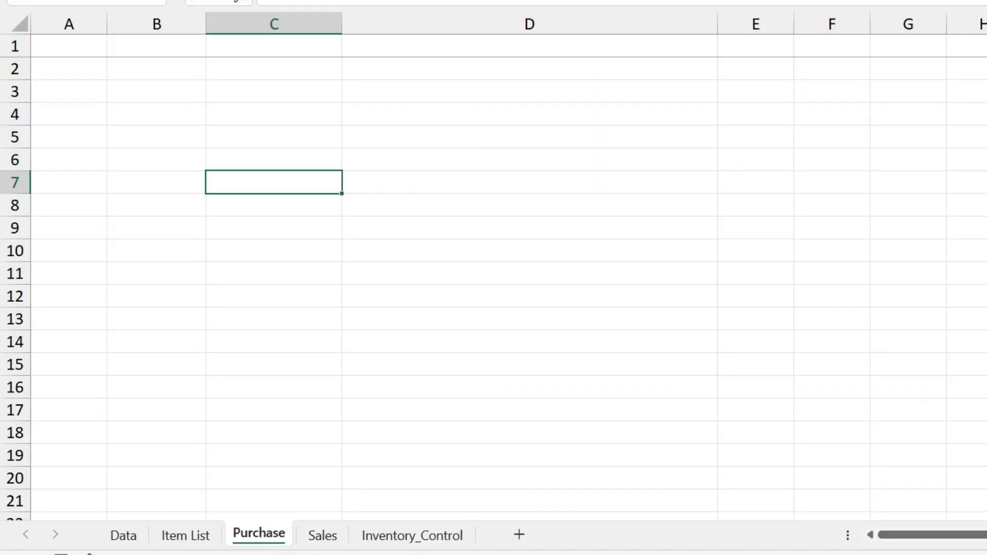
{"action": "left_click", "coordinate": [71, 50]}
{"action": "type", "text": "DS"}
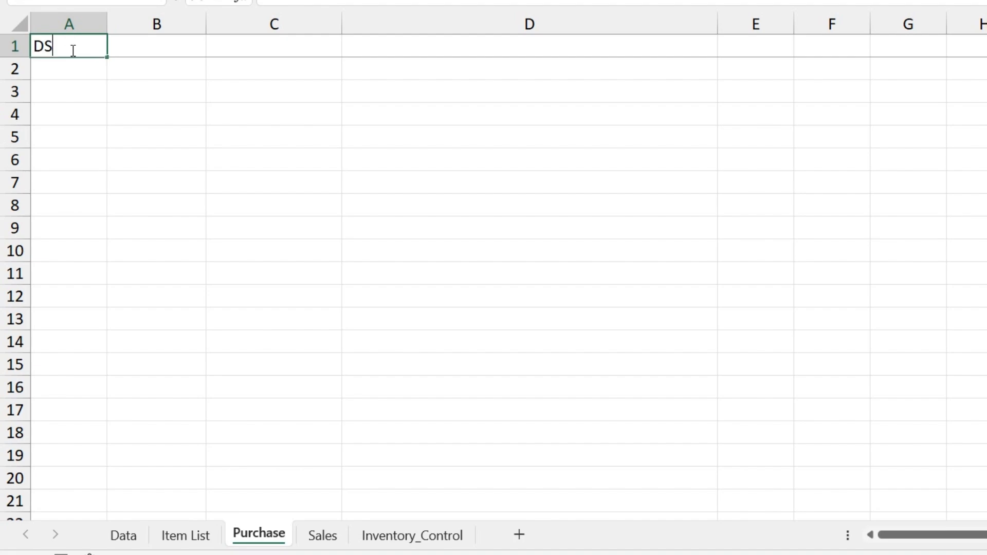
{"action": "key", "text": "Tab"}
{"action": "type", "text": "I"}
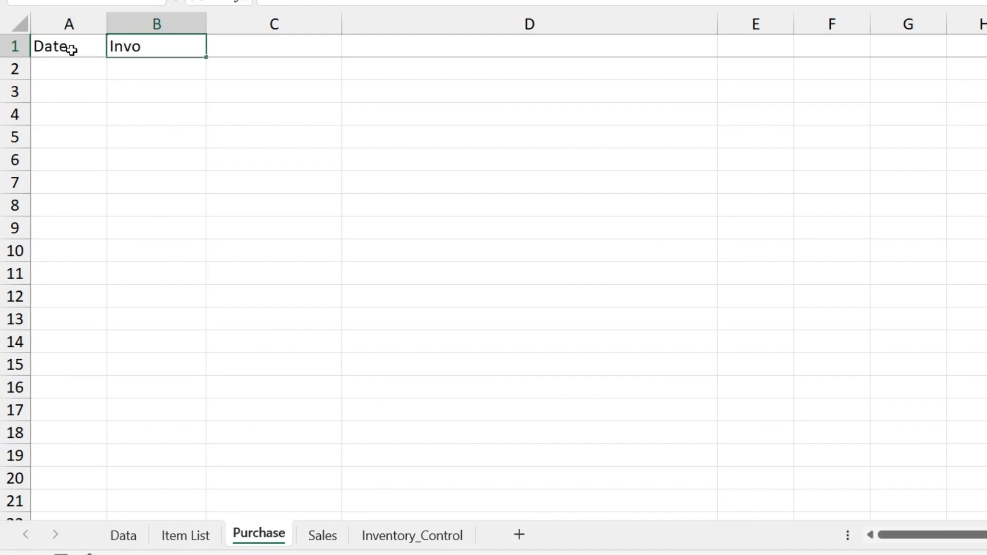
{"action": "type", "text": "nvoice No"}
{"action": "key", "text": "Tab"}
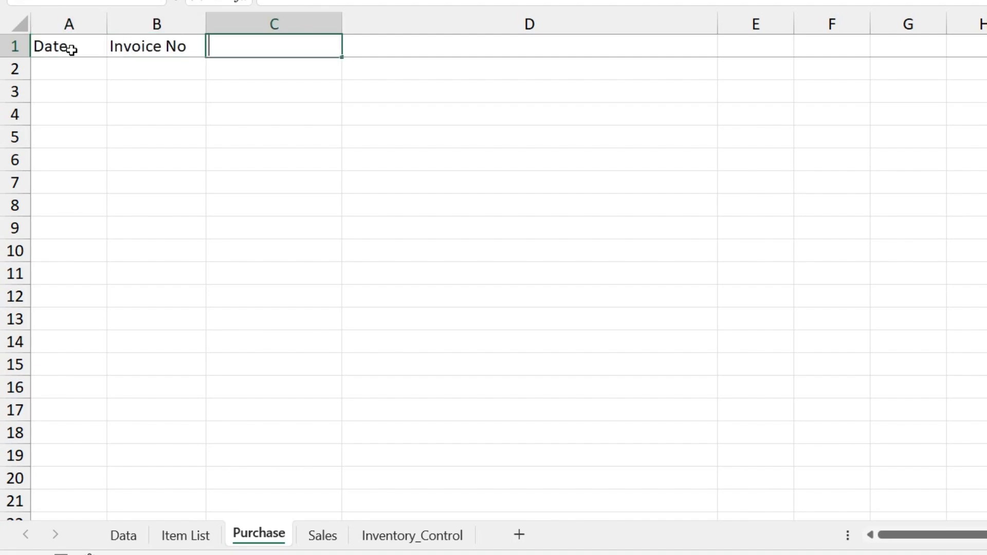
{"action": "type", "text": "Supplier Name"}
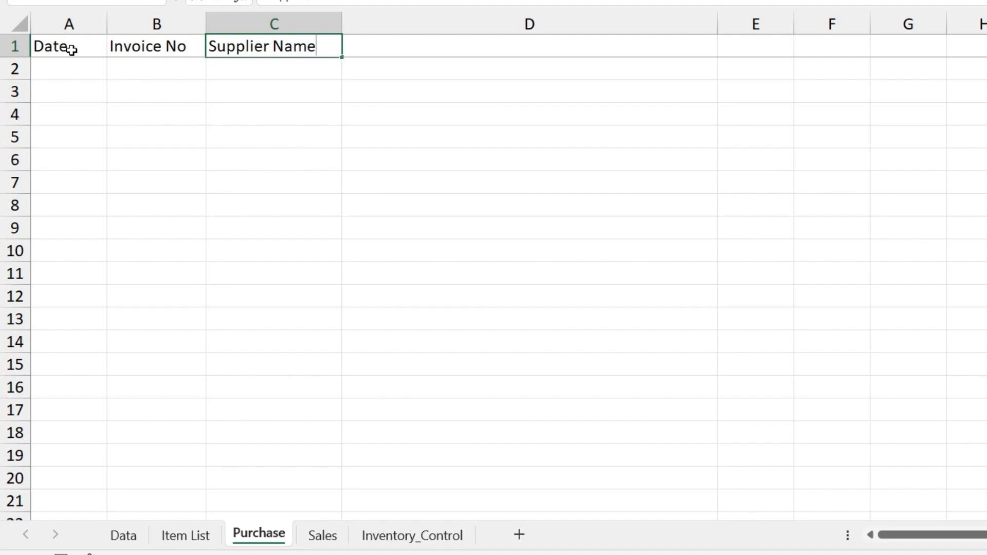
Enter the headers Item Name, Qty, Price and Amount in cells D1 to G1 of the Purchase sheet
{"action": "key", "text": "Tab"}
{"action": "type", "text": "Item Name"}
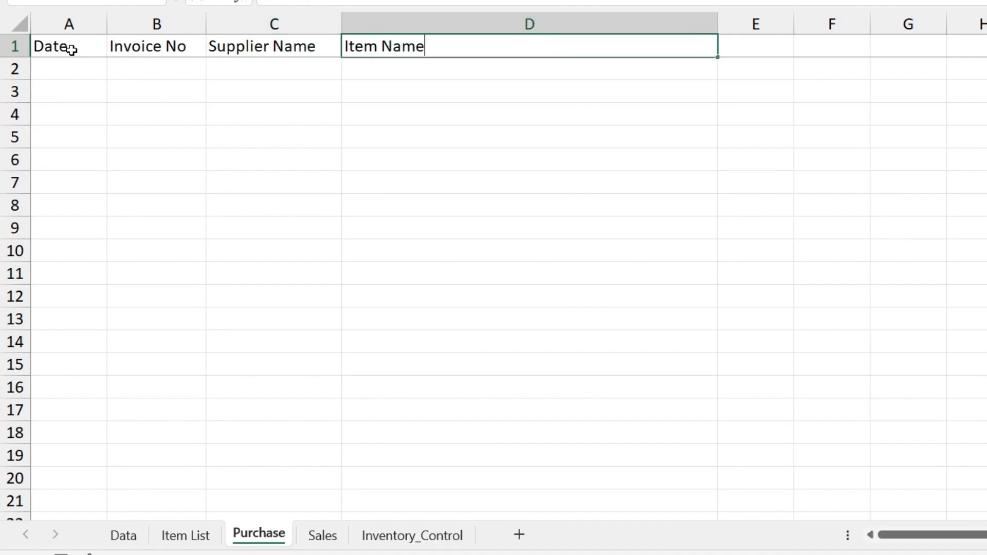
{"action": "key", "text": "Tab"}
{"action": "key", "text": "Tab"}
{"action": "type", "text": "p"}
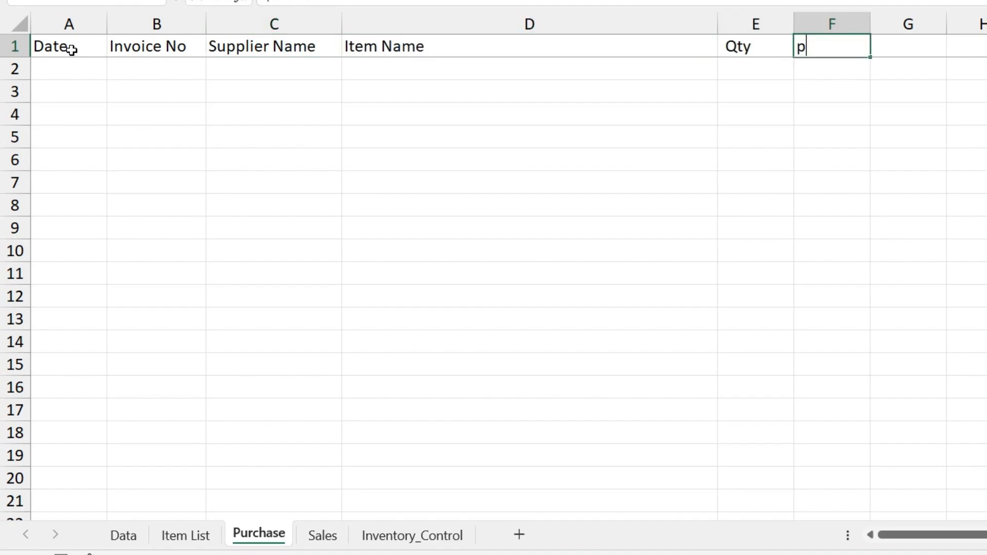
{"action": "type", "text": "rice"}
{"action": "key", "text": "Tab"}
{"action": "type", "text": "Amo"}
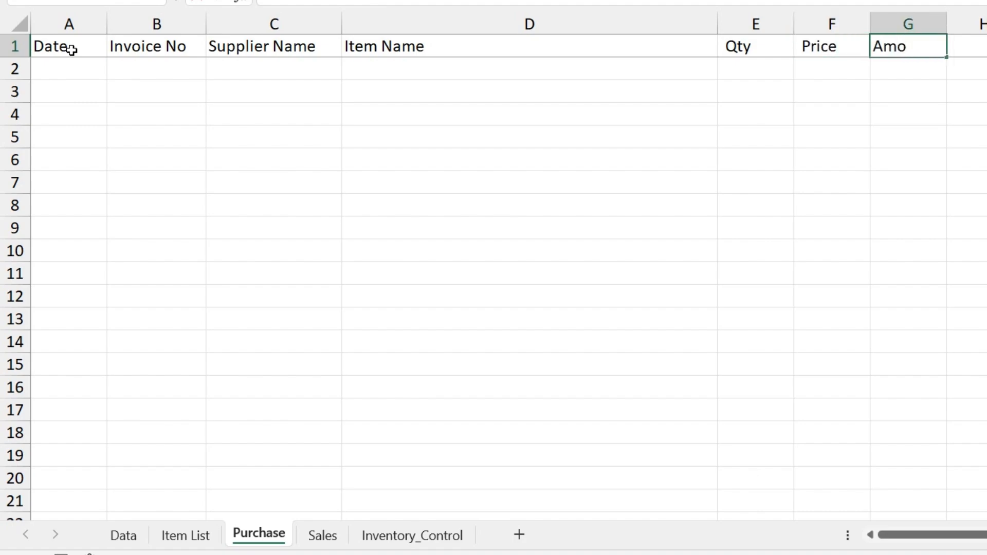
{"action": "key", "text": "Return"}
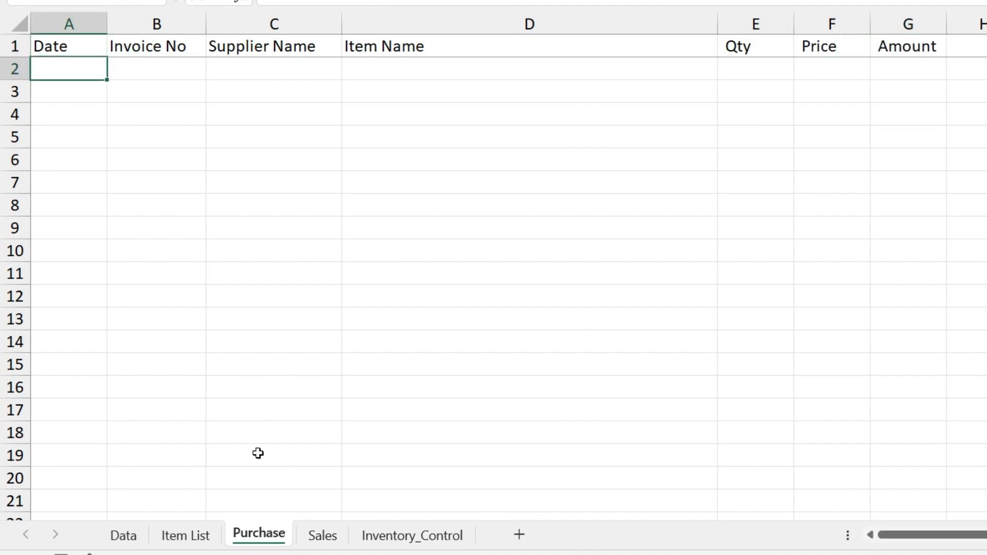
Enter the headers Date, Invoice No and Customer Name in cells A1 to C1 of the Sales sheet
{"action": "left_click", "coordinate": [313, 535]}
{"action": "left_click", "coordinate": [74, 47]}
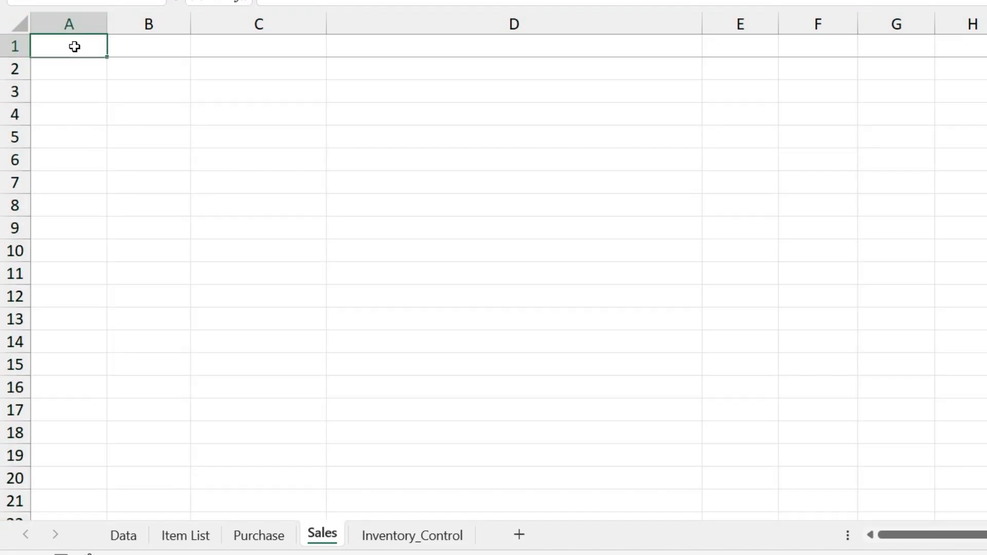
{"action": "type", "text": "Date"}
{"action": "key", "text": "Tab"}
{"action": "type", "text": "Invoice No"}
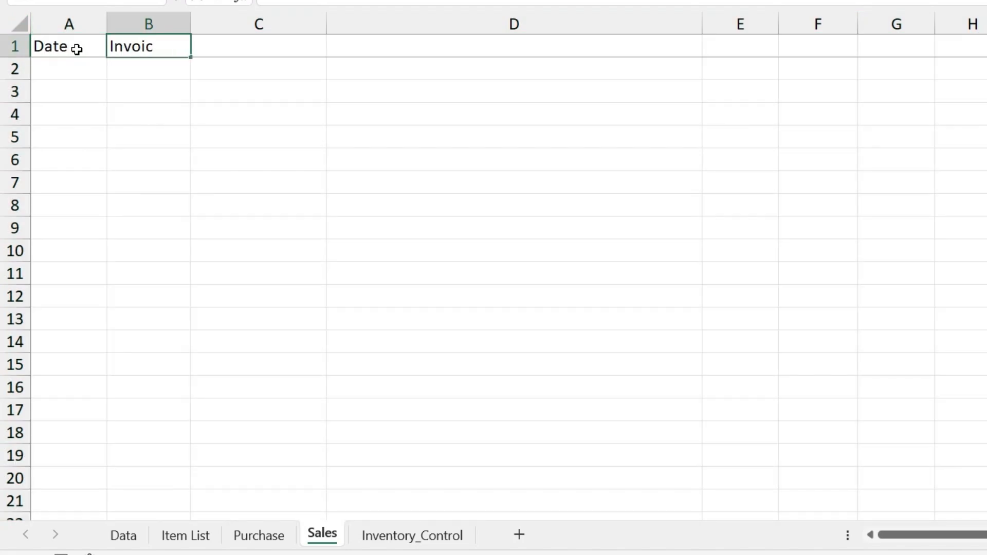
{"action": "key", "text": "Tab"}
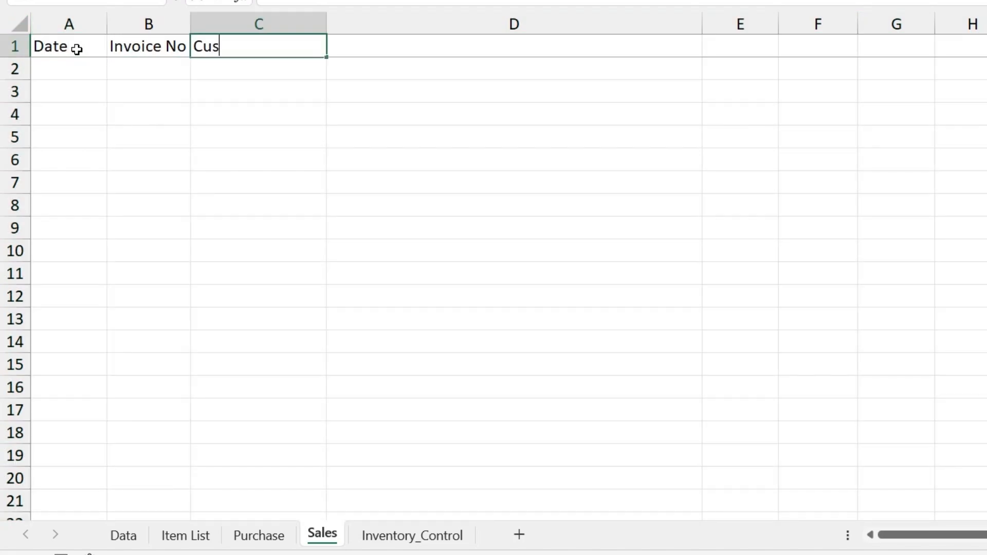
{"action": "type", "text": "Customer Name"}
{"action": "key", "text": "Tab"}
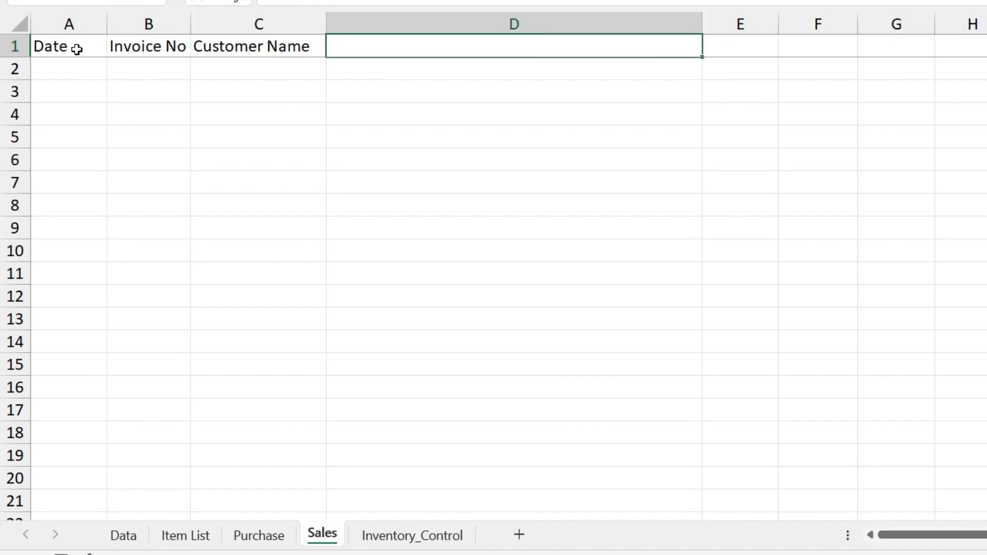
Enter the headers Item name and Qty in cells D1 and E1 of the Sales sheet
{"action": "type", "text": "Itwe"}
{"action": "key", "text": "BackSpace"}
{"action": "key", "text": "BackSpace"}
{"action": "type", "text": "em name"}
{"action": "key", "text": "Tab"}
{"action": "type", "text": "Qty"}
Enter the headers Price and Amount in cells F1 and G1 of the Sales sheet
{"action": "key", "text": "Tab"}
{"action": "type", "text": "Pirce"}
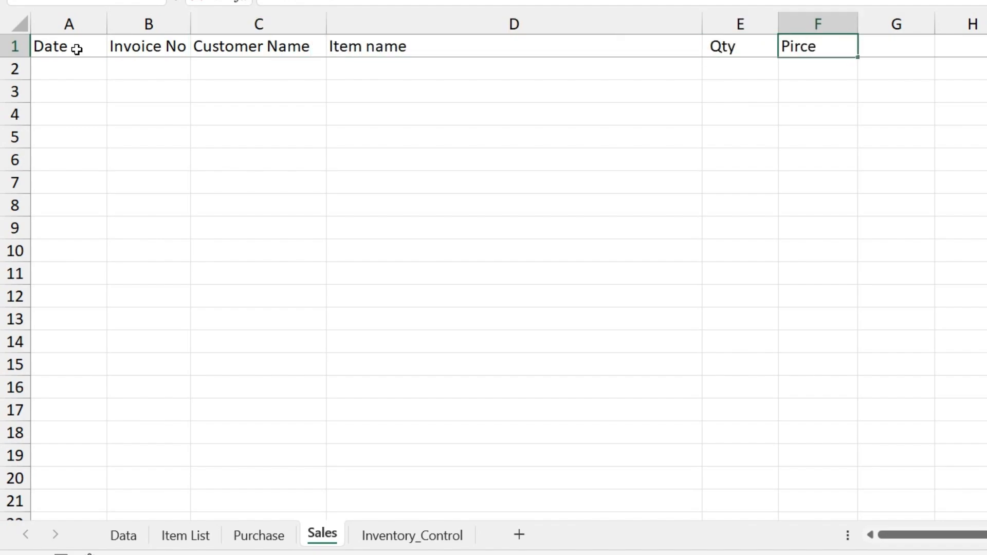
{"action": "key", "text": "BackSpace"}
{"action": "key", "text": "BackSpace"}
{"action": "key", "text": "BackSpace"}
{"action": "key", "text": "BackSpace"}
{"action": "type", "text": "rice"}
{"action": "key", "text": "Tab"}
{"action": "type", "text": "Amo"}
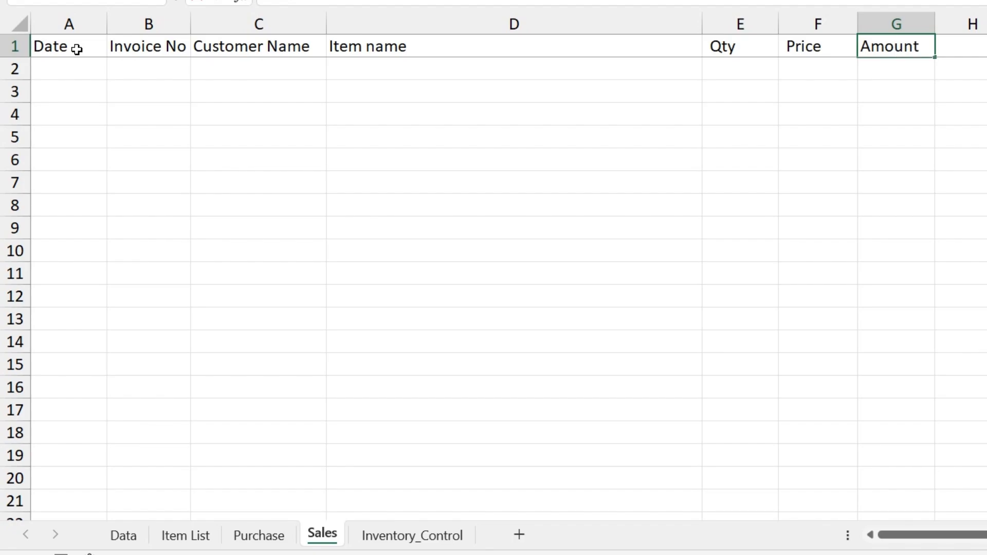
{"action": "key", "text": "Return"}
Select the Date column on the Purchase sheet and check the source date list on the Data sheet
{"action": "left_click", "coordinate": [258, 537]}
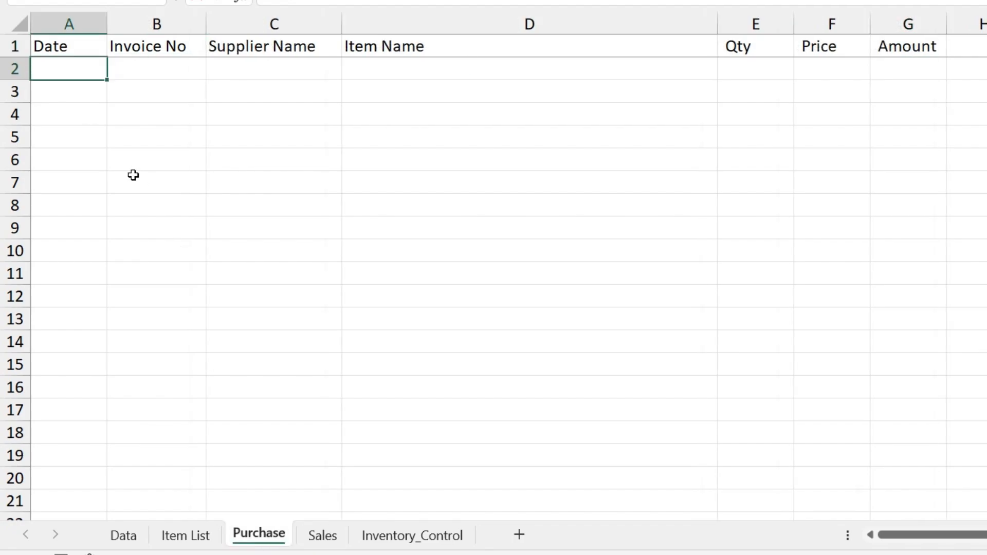
{"action": "left_click", "coordinate": [78, 18]}
{"action": "left_click", "coordinate": [123, 535]}
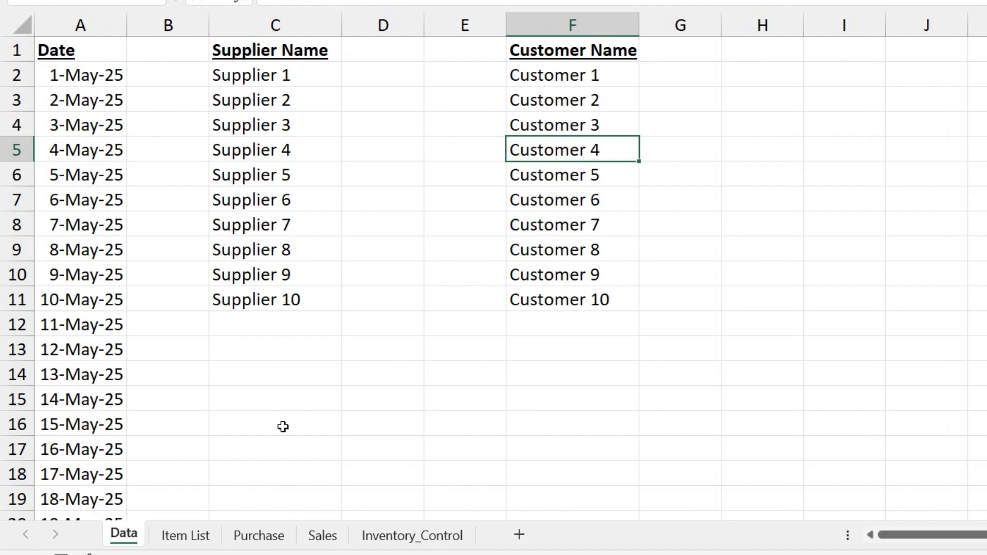
{"action": "left_click", "coordinate": [264, 539]}
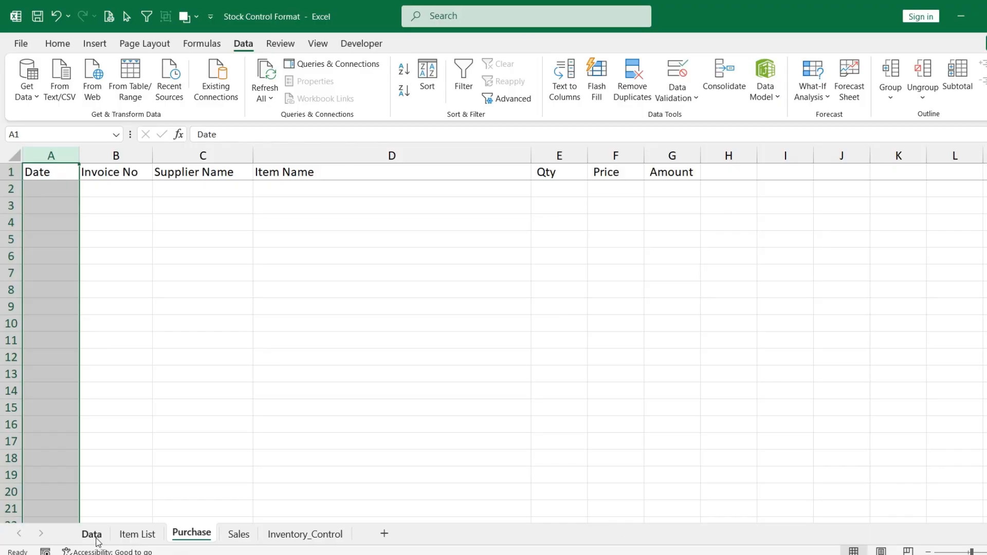
Define a workbook-scoped name Date that refers to the dates in A2:A32 of the Data sheet
{"action": "left_click", "coordinate": [126, 538]}
{"action": "left_click", "coordinate": [199, 44]}
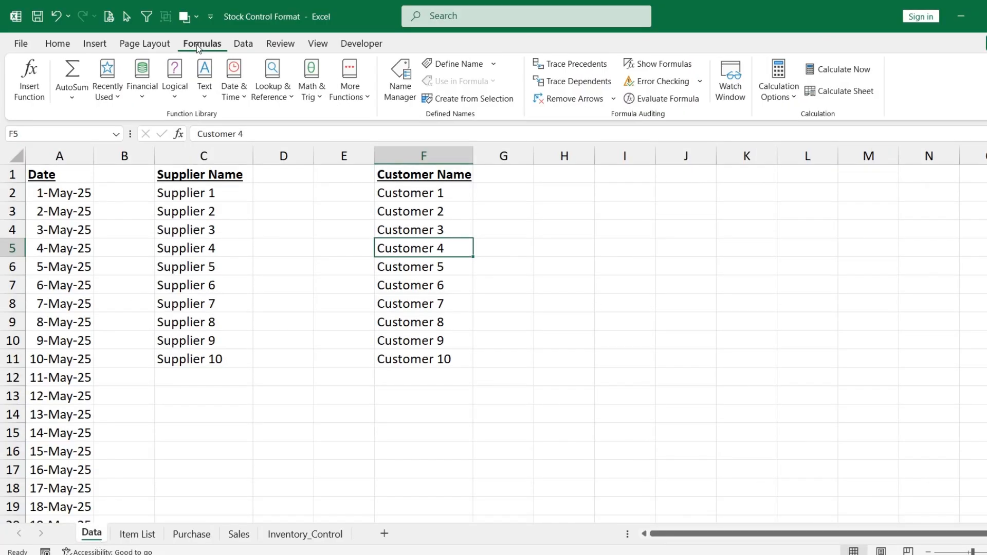
{"action": "left_click", "coordinate": [400, 80]}
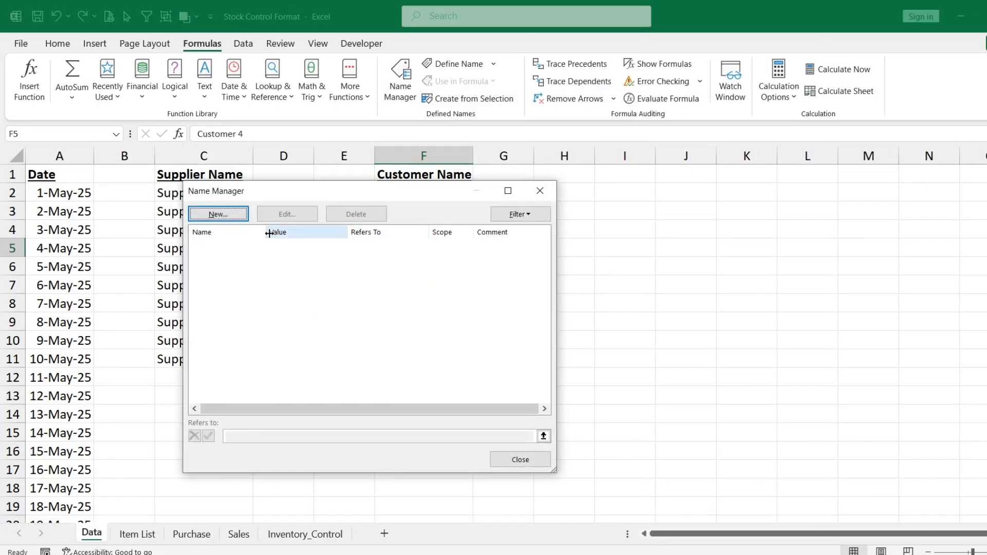
{"action": "left_click", "coordinate": [231, 216]}
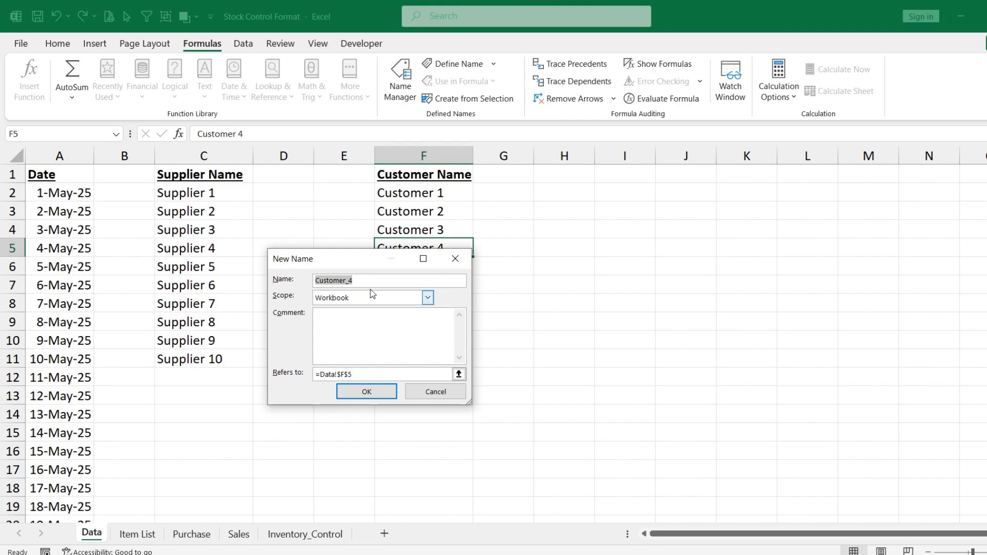
{"action": "type", "text": "Date"}
{"action": "left_click", "coordinate": [360, 379]}
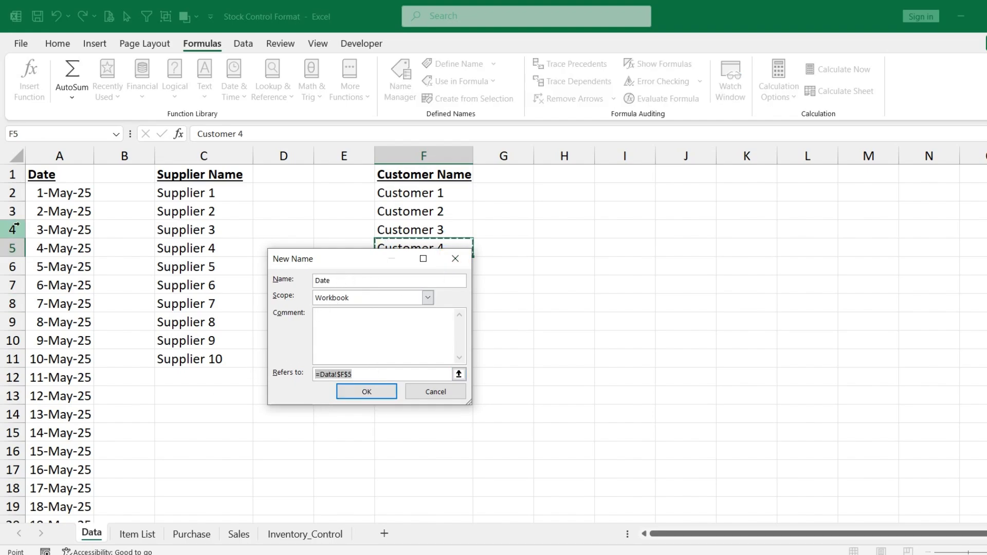
{"action": "left_click_drag", "start_coordinate": [44, 192], "coordinate": [56, 489]}
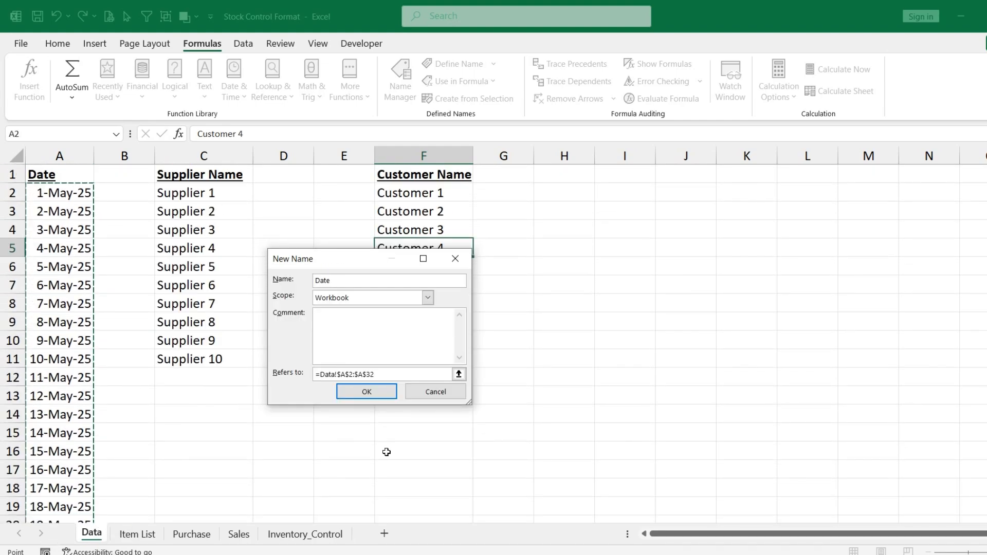
{"action": "left_click", "coordinate": [367, 392]}
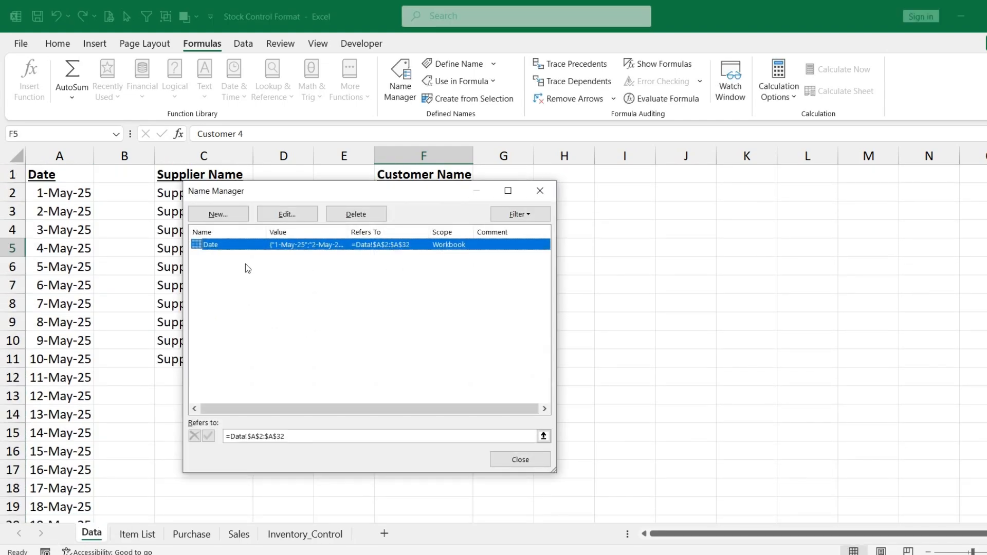
{"action": "left_click", "coordinate": [539, 190]}
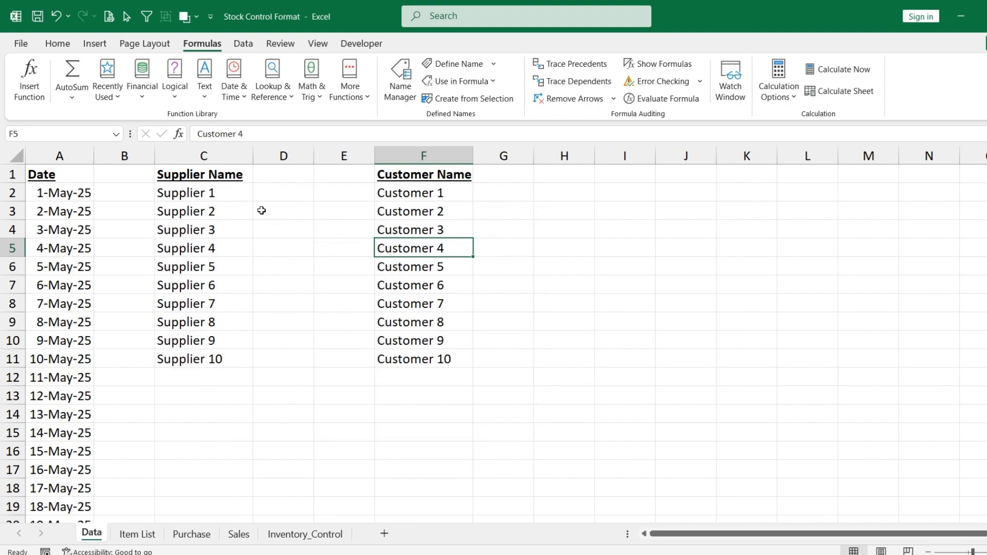
Create a named range from the supplier list in C1:C11 of the Data sheet, using its top row as the name
{"action": "left_click_drag", "start_coordinate": [217, 174], "coordinate": [231, 360]}
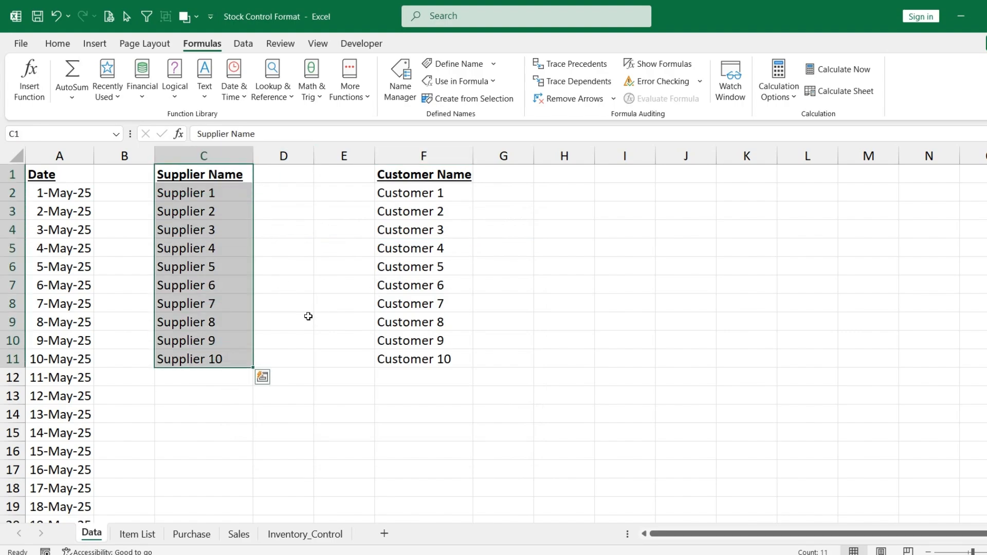
{"action": "left_click", "coordinate": [460, 98]}
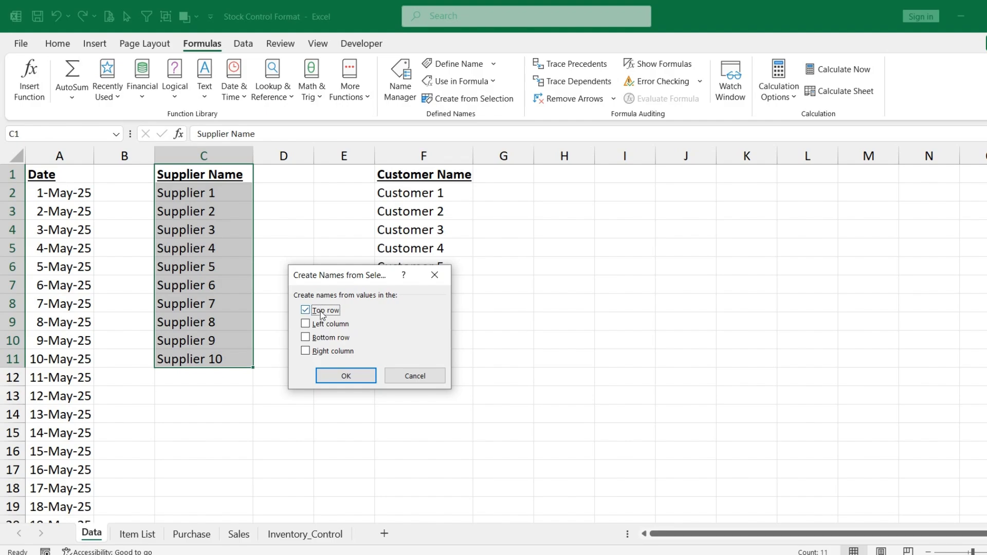
{"action": "left_click", "coordinate": [346, 376]}
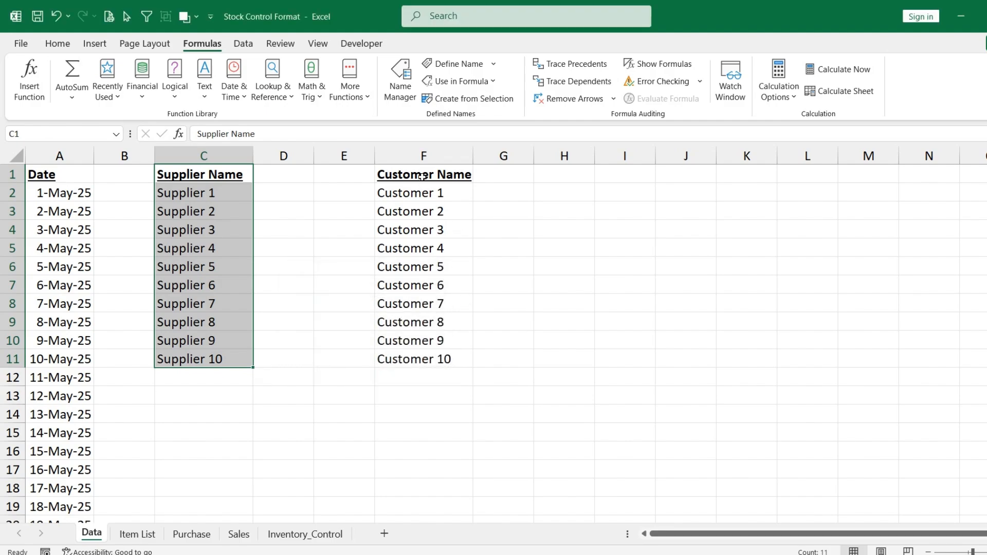
Create a named range from the customer list in F1:F11 of the Data sheet, using its top row as the name
{"action": "left_click_drag", "start_coordinate": [420, 176], "coordinate": [429, 355]}
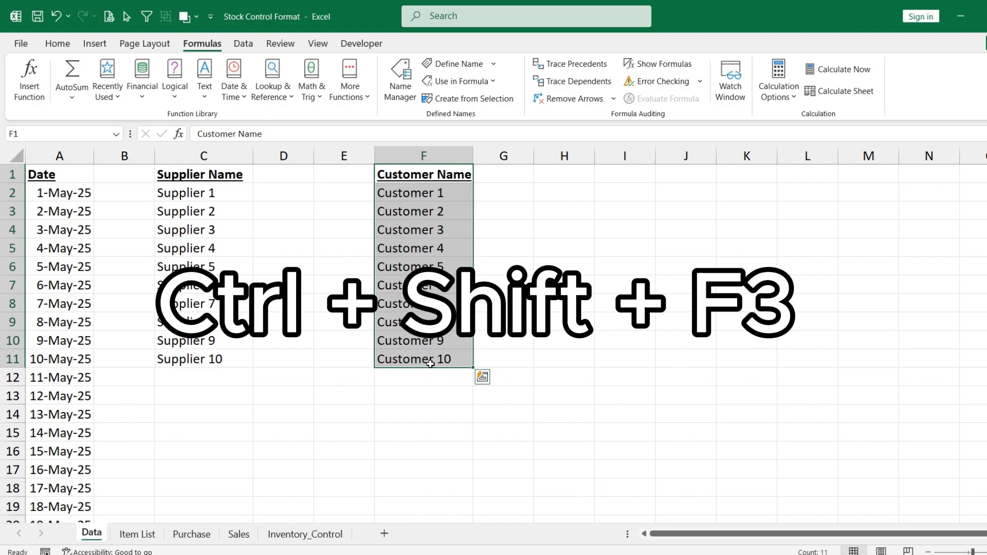
{"action": "key", "text": "ctrl+shift+F3"}
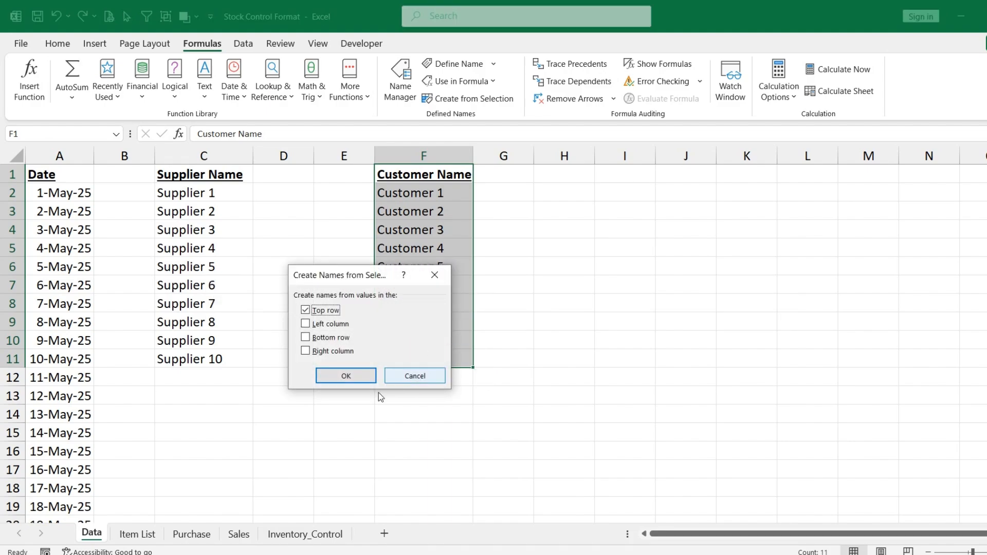
{"action": "left_click", "coordinate": [362, 380]}
{"action": "left_click", "coordinate": [429, 256]}
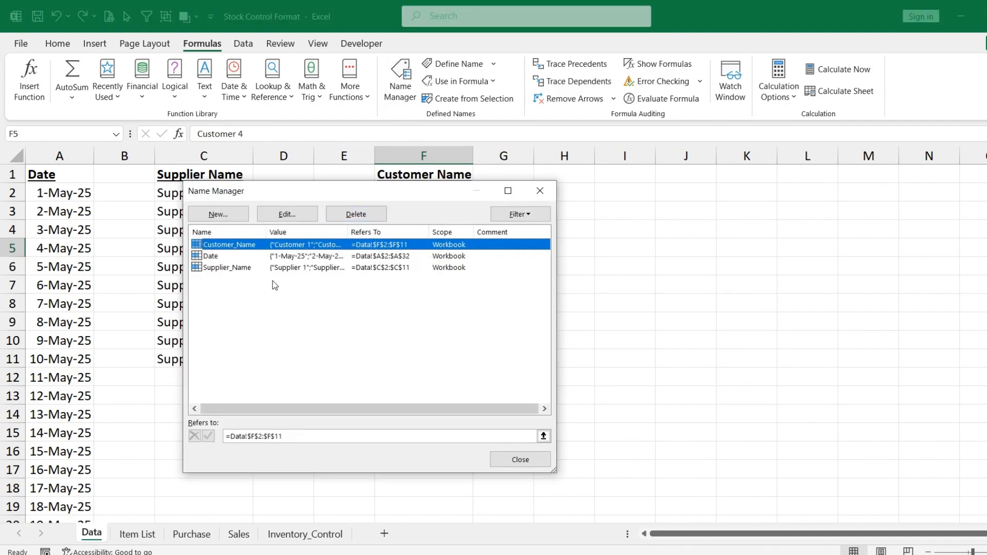
Review the cell ranges that the names Date, Supplier_Name and Customer_Name refer to in the Name Manager
{"action": "left_click", "coordinate": [254, 255]}
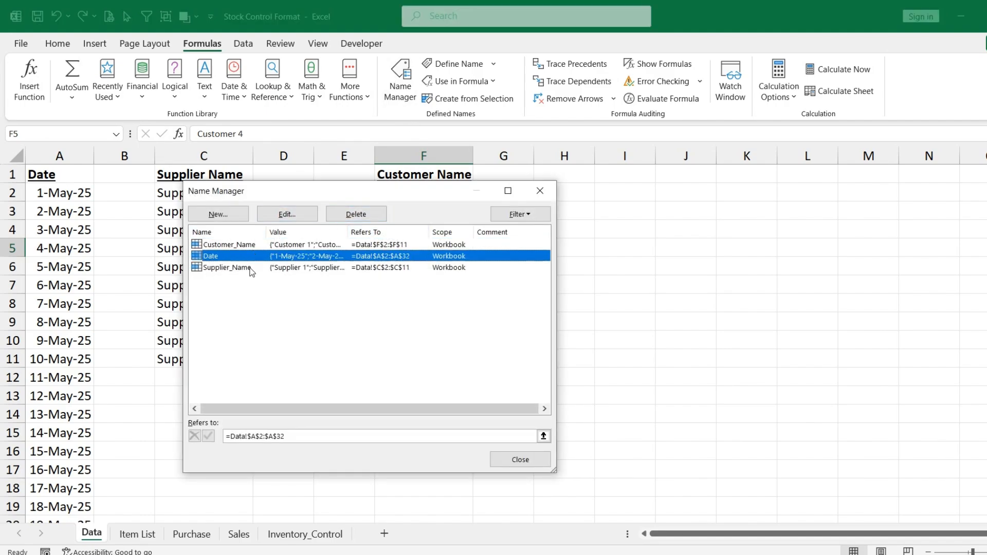
{"action": "left_click", "coordinate": [252, 267]}
{"action": "left_click", "coordinate": [572, 254]}
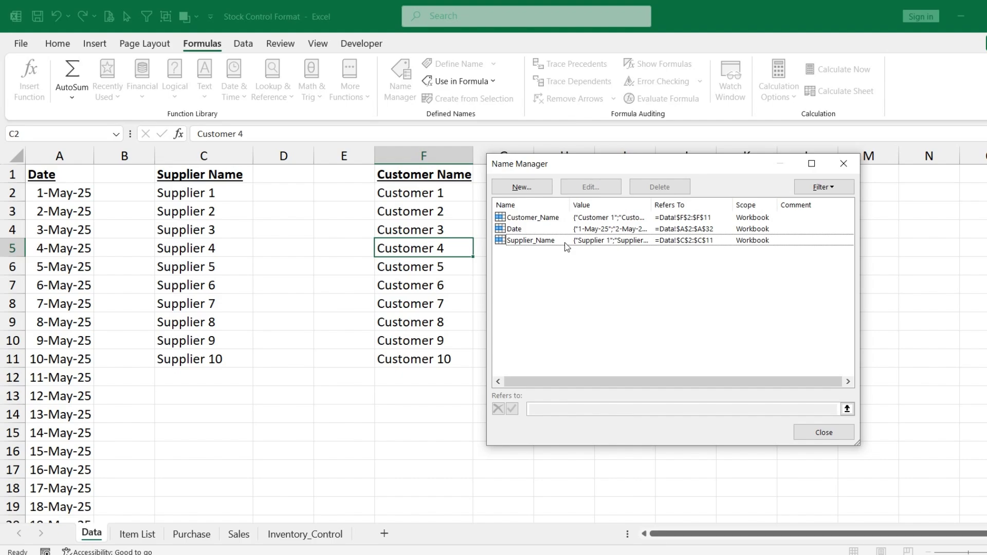
{"action": "left_click", "coordinate": [562, 243]}
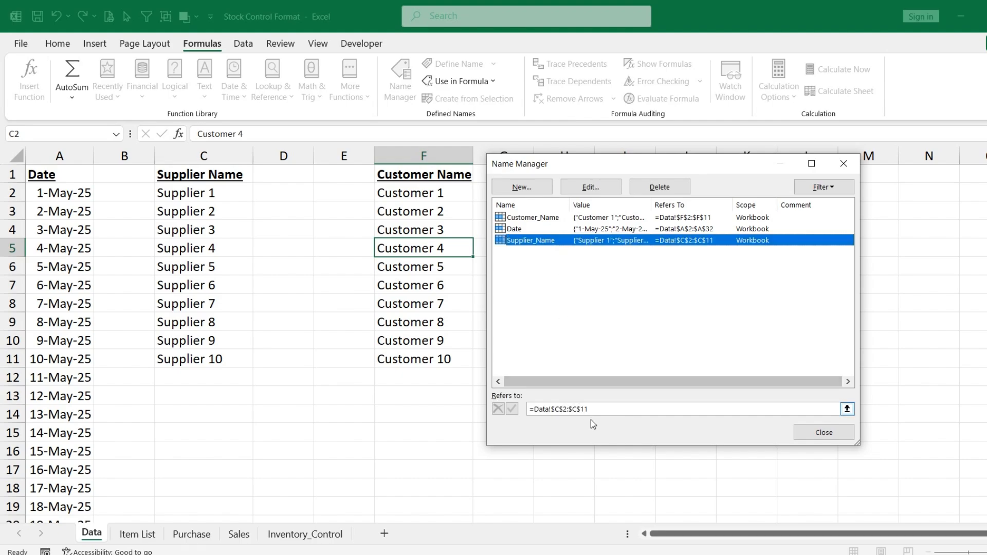
{"action": "left_click", "coordinate": [600, 410]}
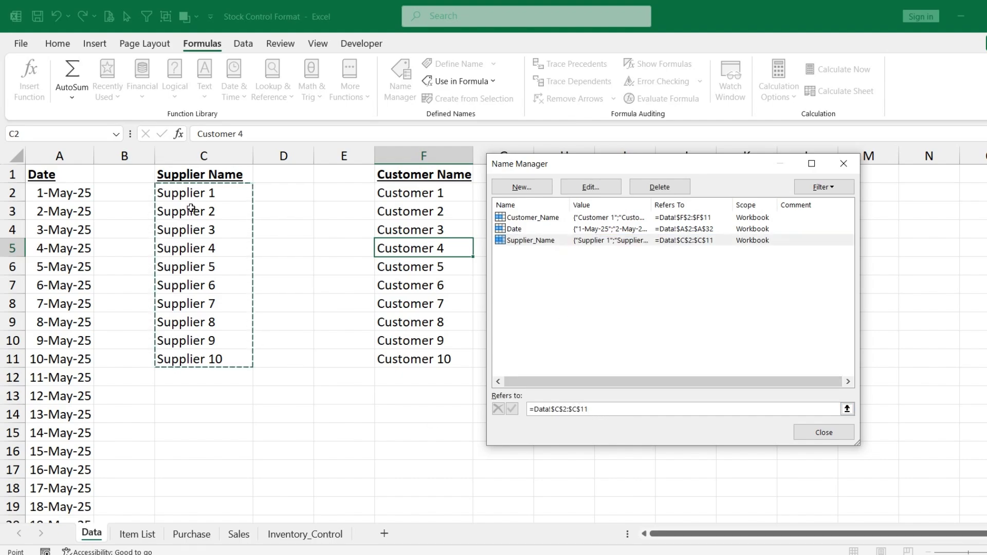
{"action": "left_click", "coordinate": [511, 230]}
{"action": "left_click", "coordinate": [594, 408]}
{"action": "left_click", "coordinate": [540, 218]}
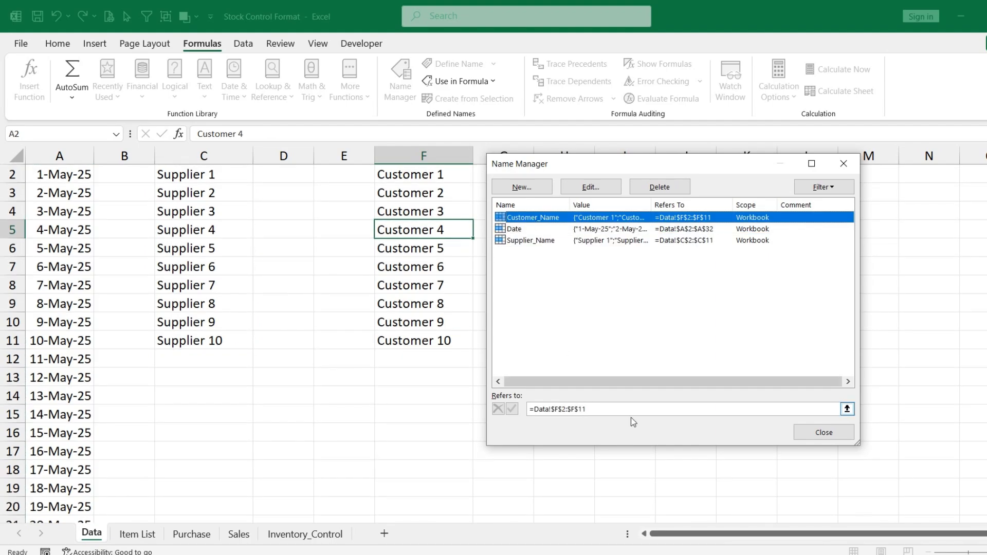
{"action": "left_click", "coordinate": [623, 413]}
{"action": "left_click", "coordinate": [843, 164]}
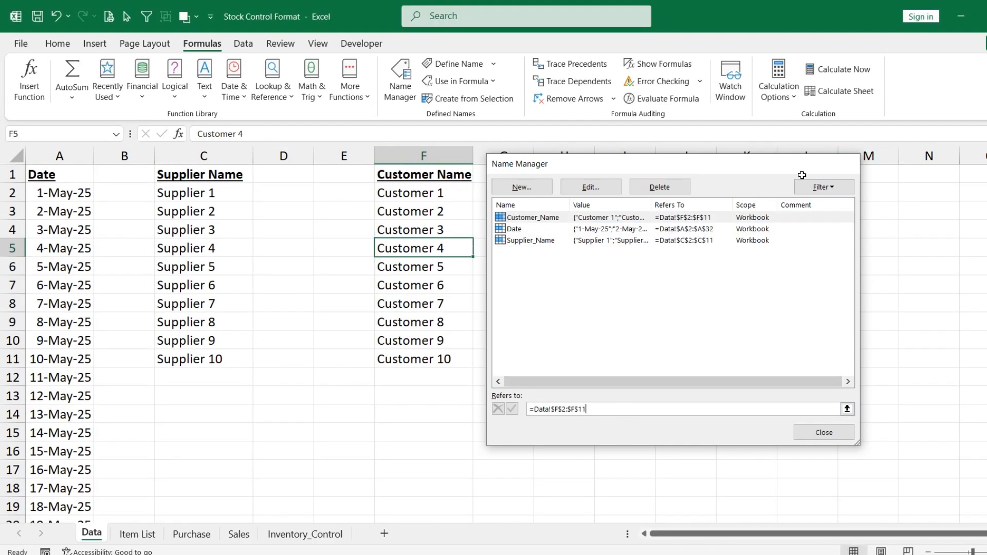
Open the data validation settings for the entire Date column of the Purchase sheet
{"action": "left_click", "coordinate": [184, 535]}
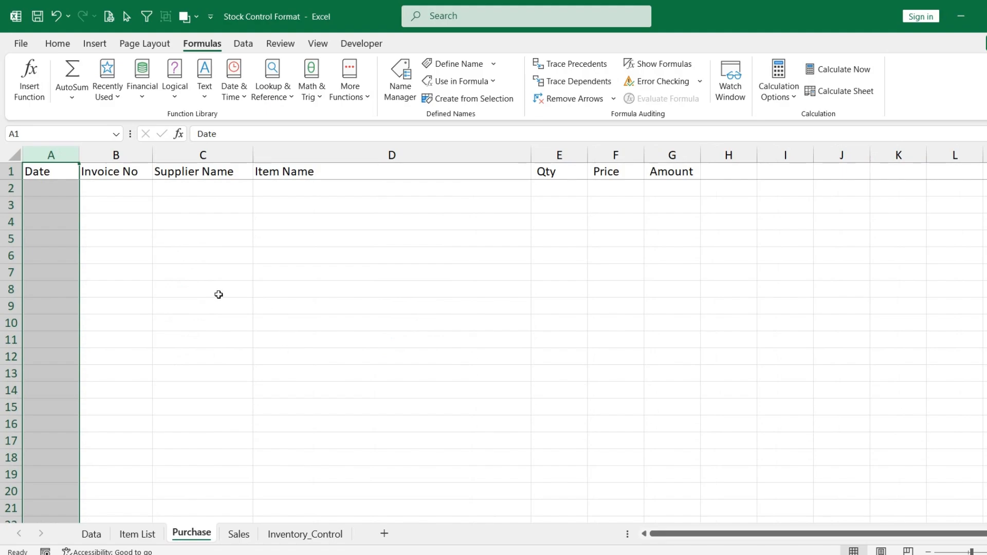
{"action": "left_click", "coordinate": [182, 256]}
{"action": "left_click", "coordinate": [64, 156]}
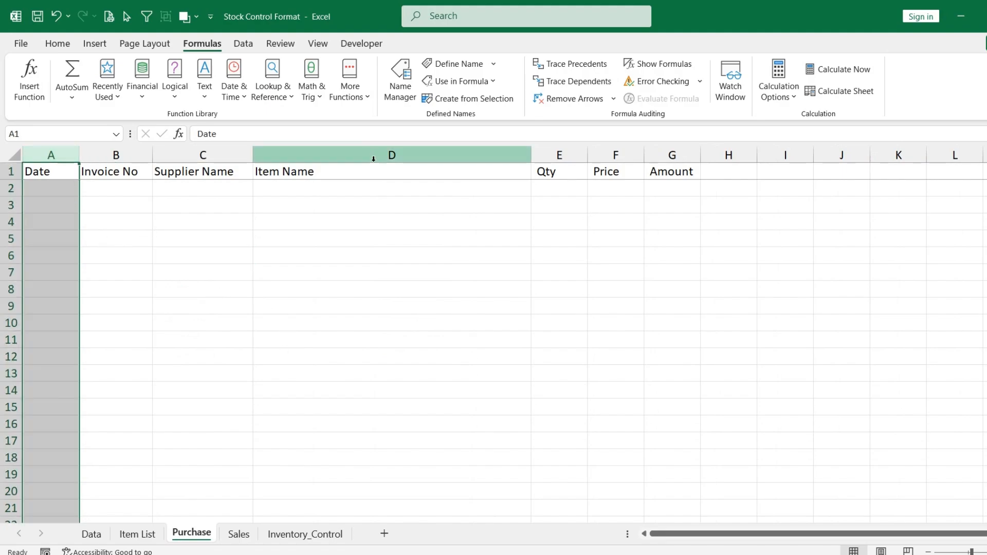
{"action": "left_click", "coordinate": [243, 45]}
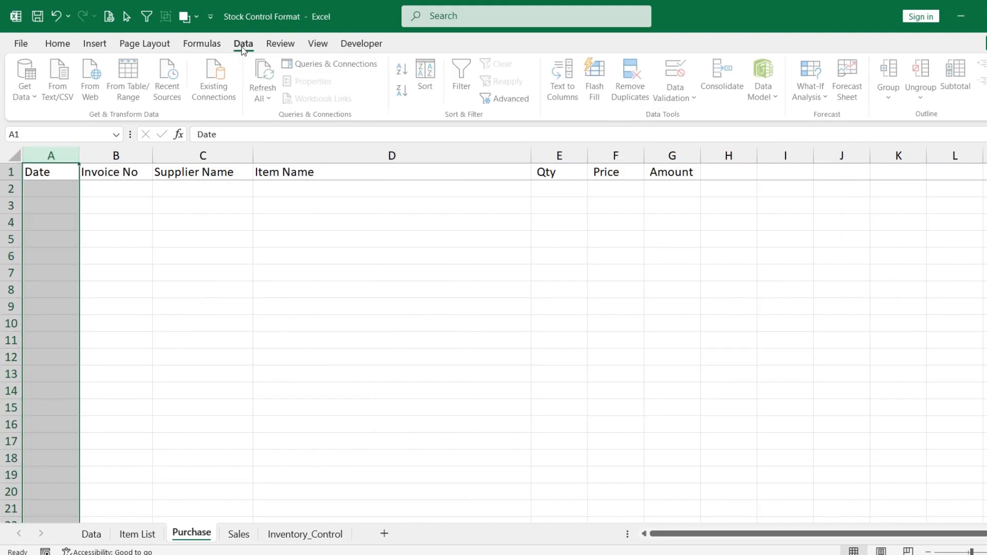
{"action": "left_click", "coordinate": [674, 95]}
{"action": "scroll", "coordinate": [47, 346], "scroll_direction": "down", "scroll_amount": 5}
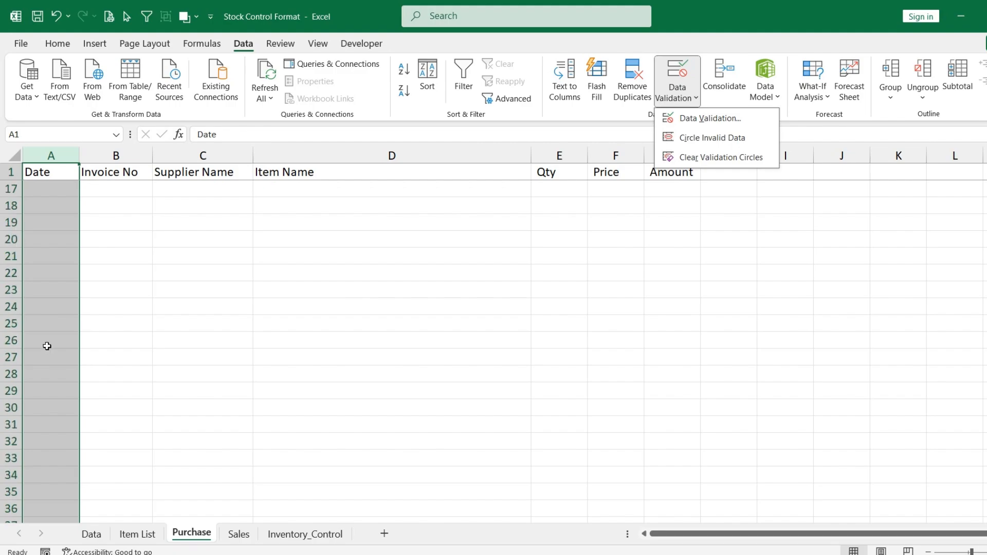
{"action": "scroll", "coordinate": [46, 346], "scroll_direction": "up", "scroll_amount": 5}
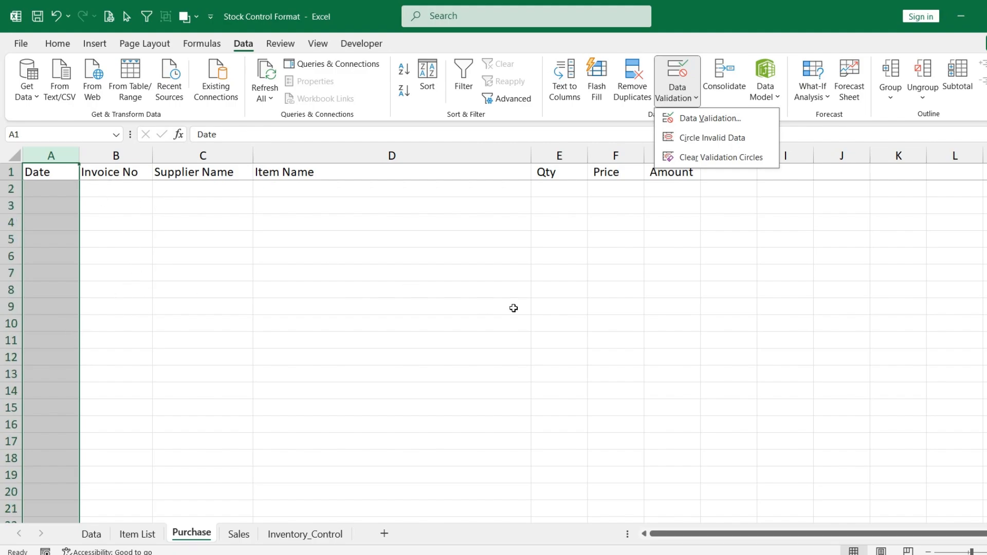
{"action": "left_click_drag", "start_coordinate": [44, 189], "coordinate": [55, 455]}
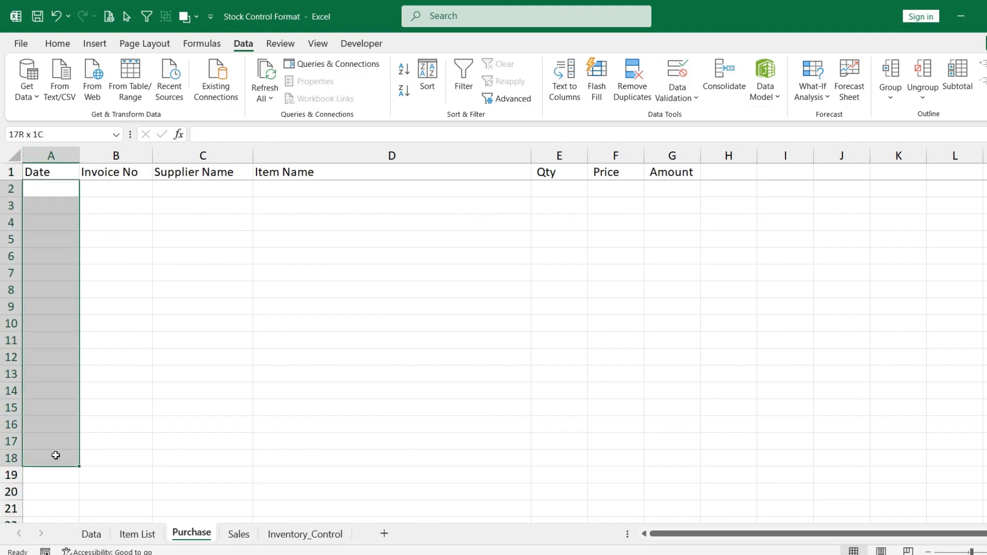
{"action": "left_click", "coordinate": [51, 155]}
{"action": "left_click", "coordinate": [688, 99]}
{"action": "left_click", "coordinate": [693, 117]}
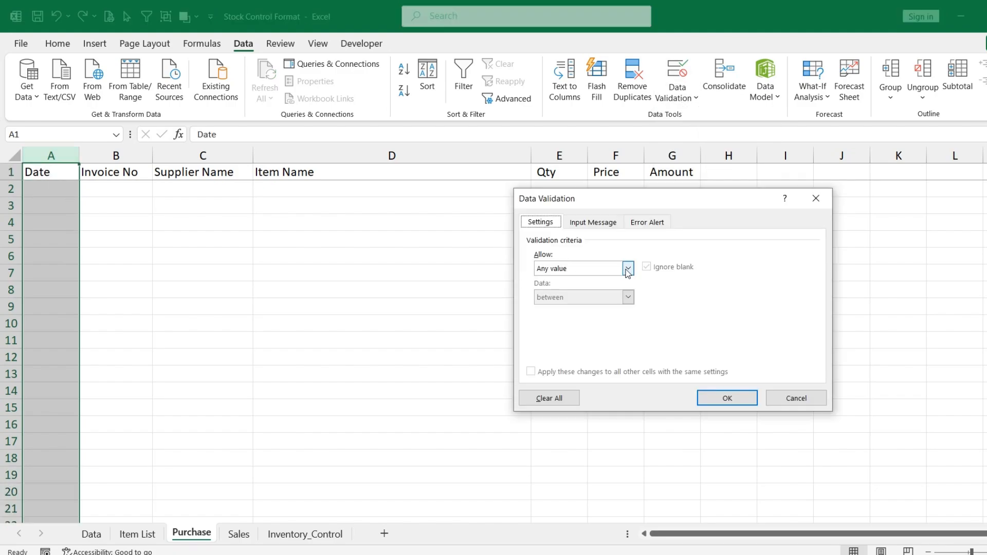
Restrict the Date column to a List validation with the named range Date as its source
{"action": "left_click", "coordinate": [625, 267]}
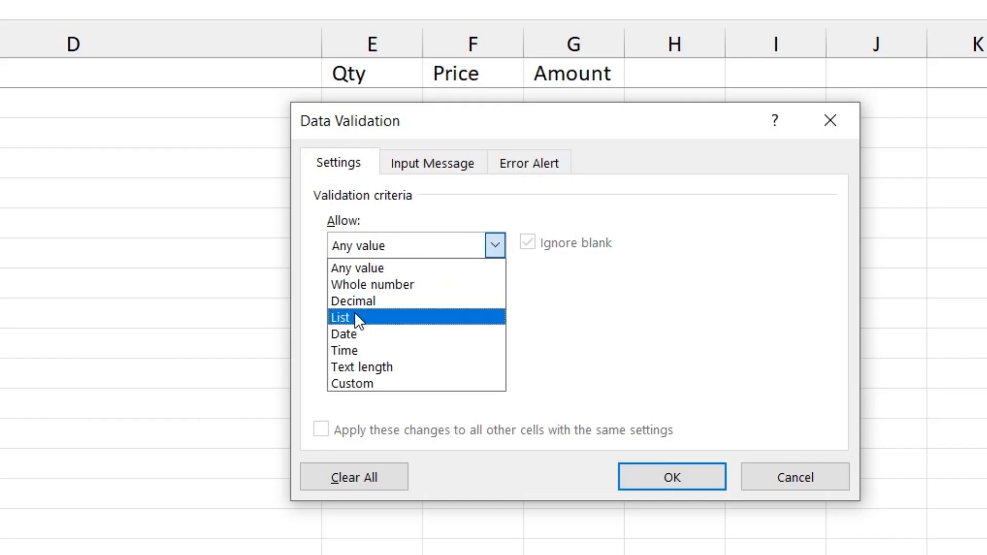
{"action": "left_click", "coordinate": [354, 316]}
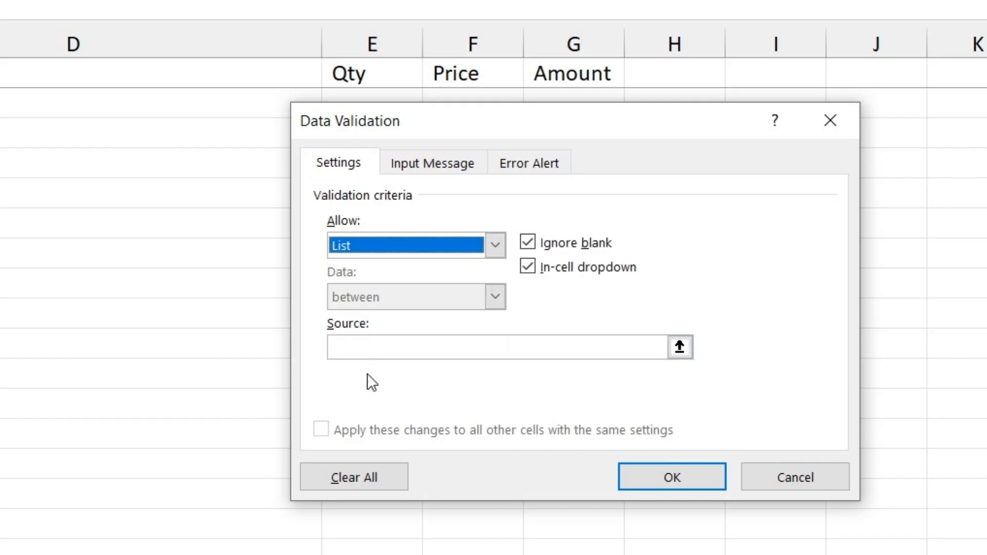
{"action": "left_click", "coordinate": [366, 350]}
{"action": "key", "text": "F3"}
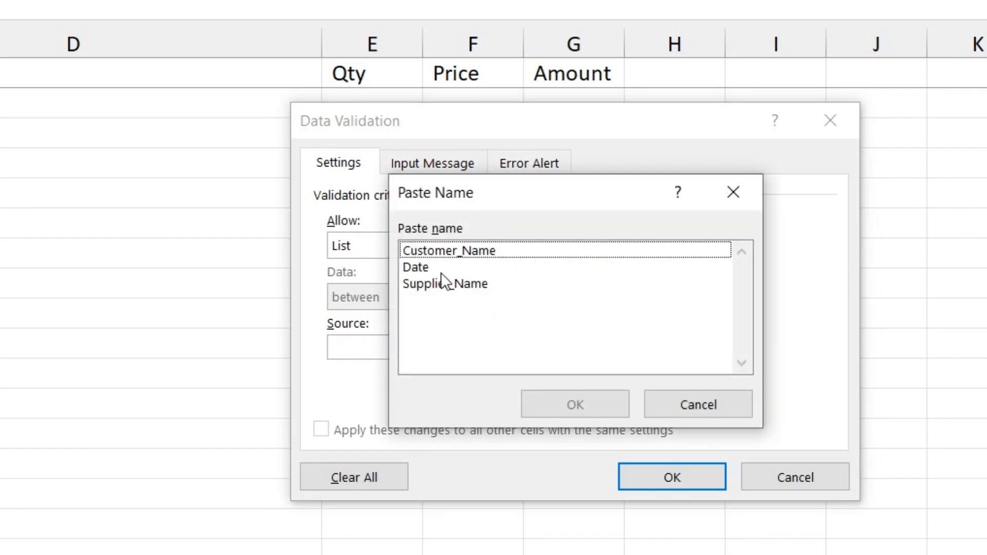
{"action": "left_click", "coordinate": [441, 268]}
{"action": "left_click", "coordinate": [560, 400]}
{"action": "left_click", "coordinate": [705, 483]}
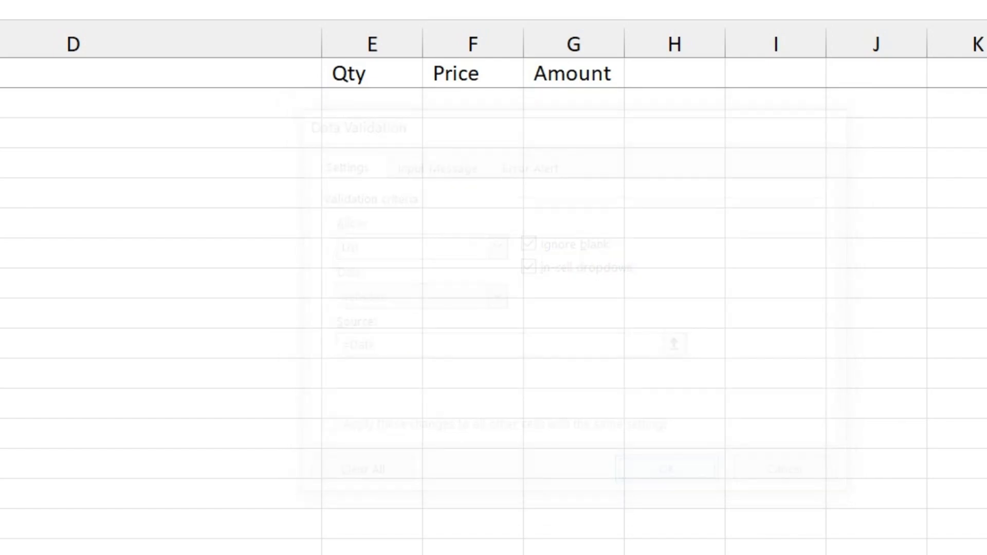
Choose 1-May-25 from the dropdown in cell A2 of the Purchase sheet
{"action": "left_click", "coordinate": [87, 194]}
{"action": "left_click", "coordinate": [71, 209]}
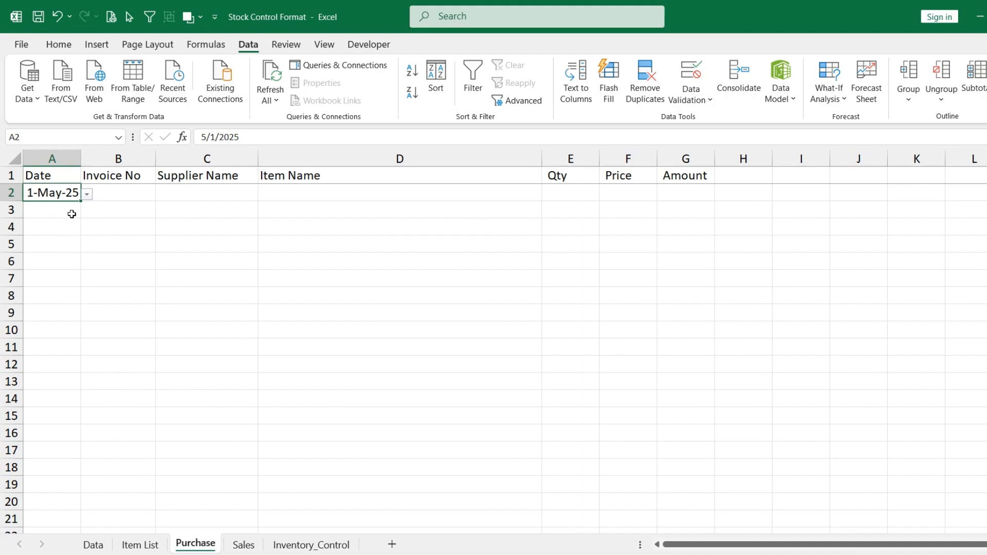
{"action": "left_click", "coordinate": [111, 197]}
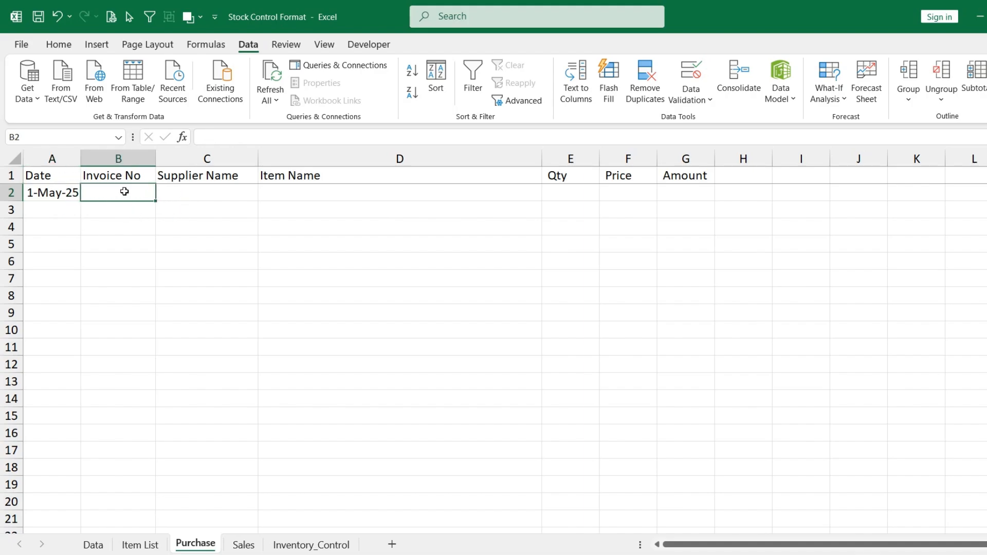
Apply List data validation to the Supplier Name column of the Purchase sheet with the source =Supplier_Name
{"action": "left_click", "coordinate": [210, 157]}
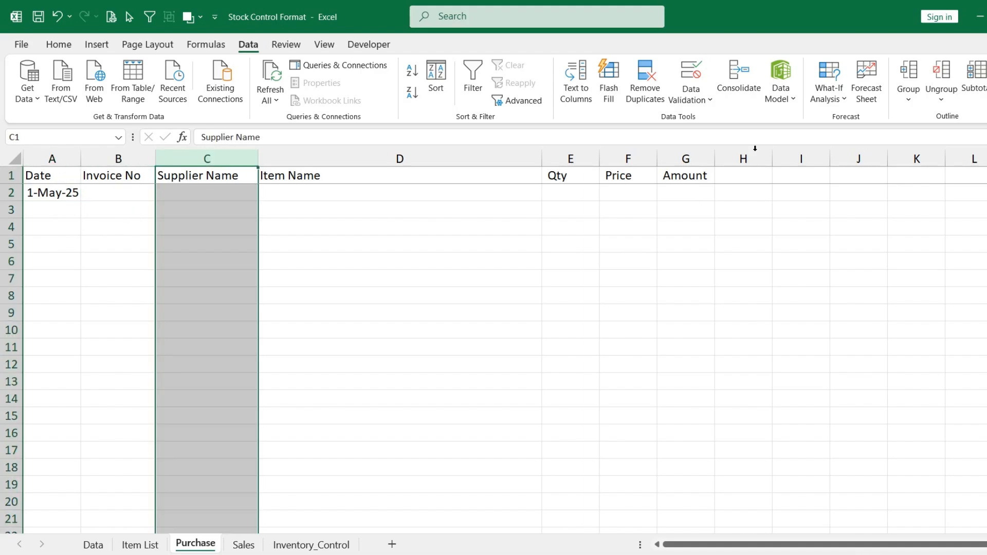
{"action": "left_click", "coordinate": [702, 104]}
{"action": "left_click", "coordinate": [705, 124]}
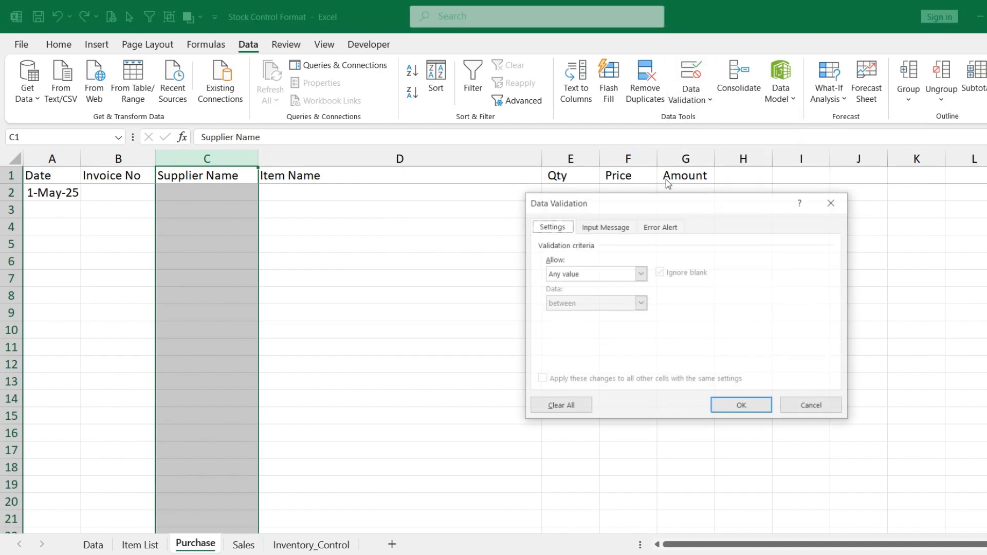
{"action": "left_click", "coordinate": [639, 273]}
{"action": "left_click", "coordinate": [567, 315]}
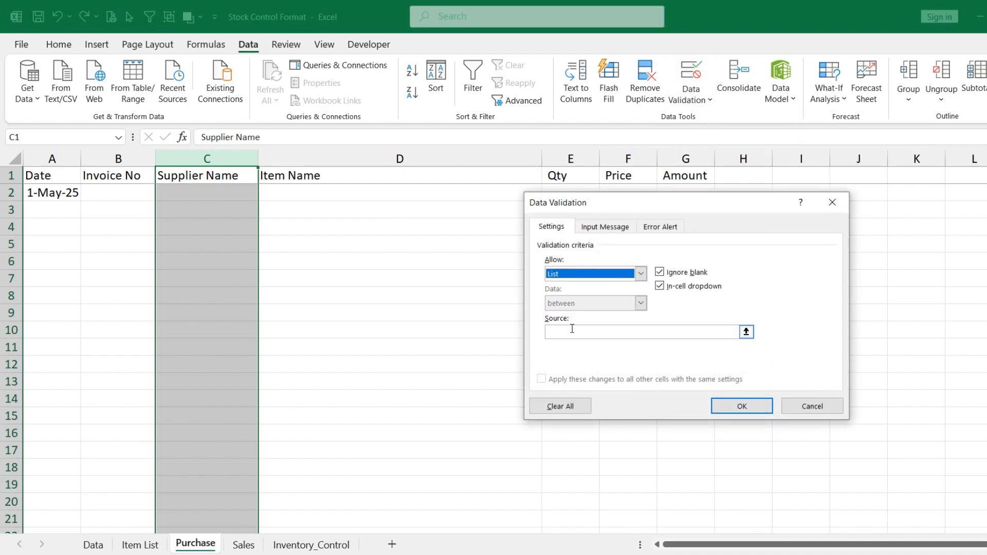
{"action": "key", "text": "F3"}
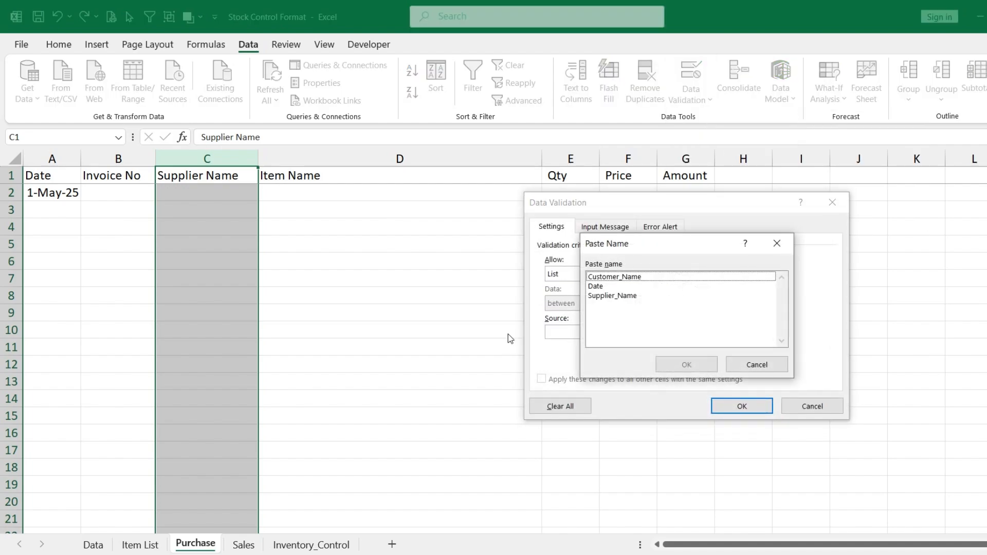
{"action": "left_click", "coordinate": [612, 295]}
{"action": "left_click", "coordinate": [687, 364]}
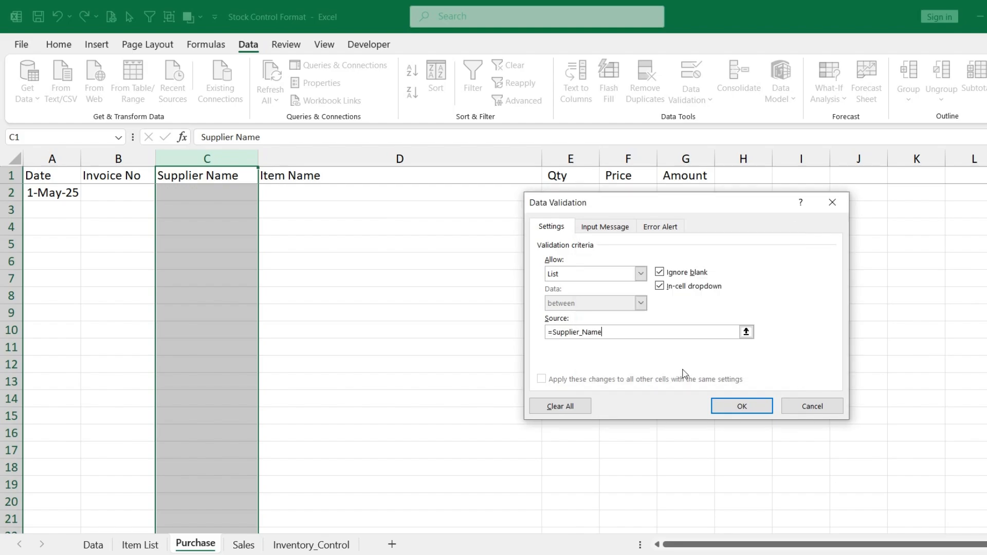
{"action": "left_click", "coordinate": [740, 407]}
Choose Supplier 1 from the dropdown in cell C2 of the Purchase sheet
{"action": "left_click", "coordinate": [253, 194]}
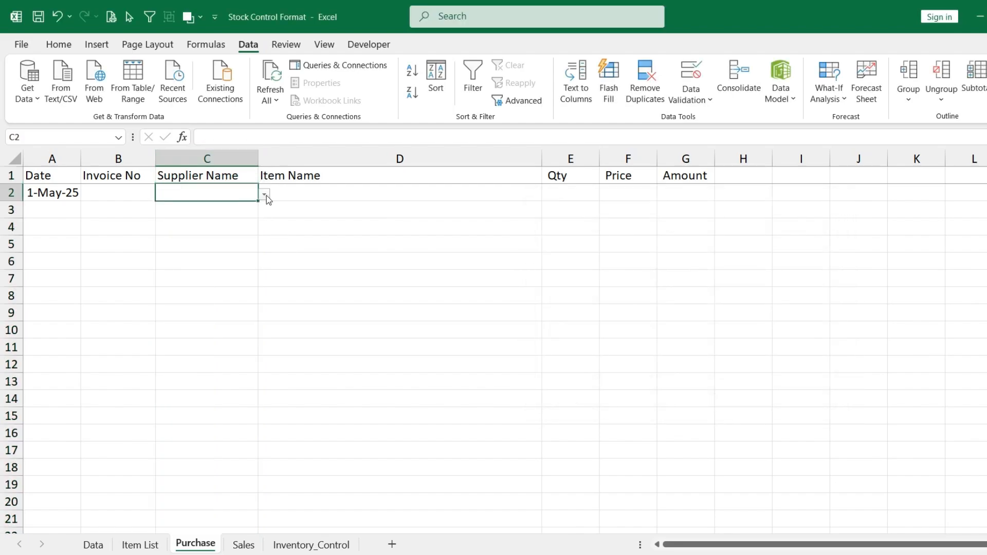
{"action": "left_click", "coordinate": [264, 194]}
{"action": "left_click", "coordinate": [215, 208]}
{"action": "left_click", "coordinate": [355, 163]}
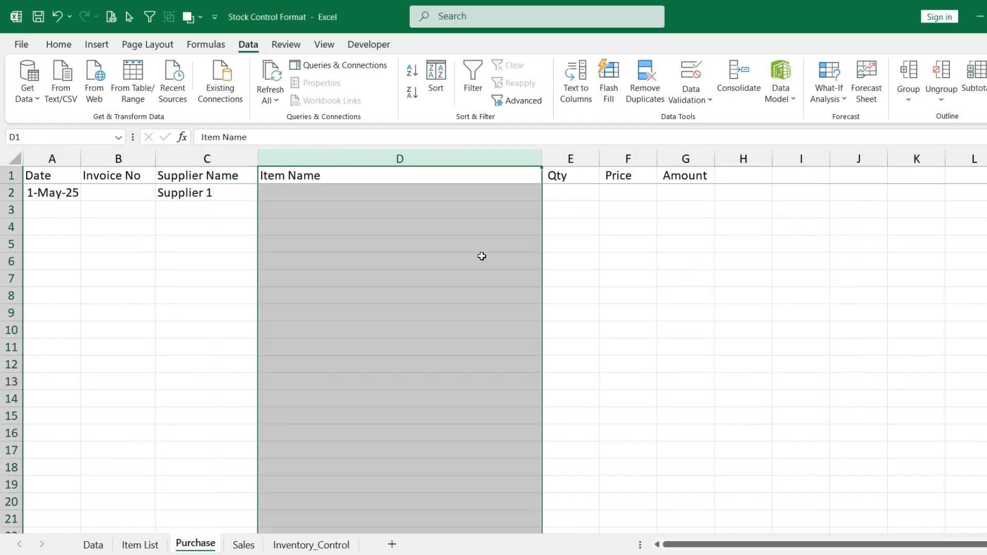
{"action": "left_click", "coordinate": [694, 100]}
{"action": "left_click", "coordinate": [698, 122]}
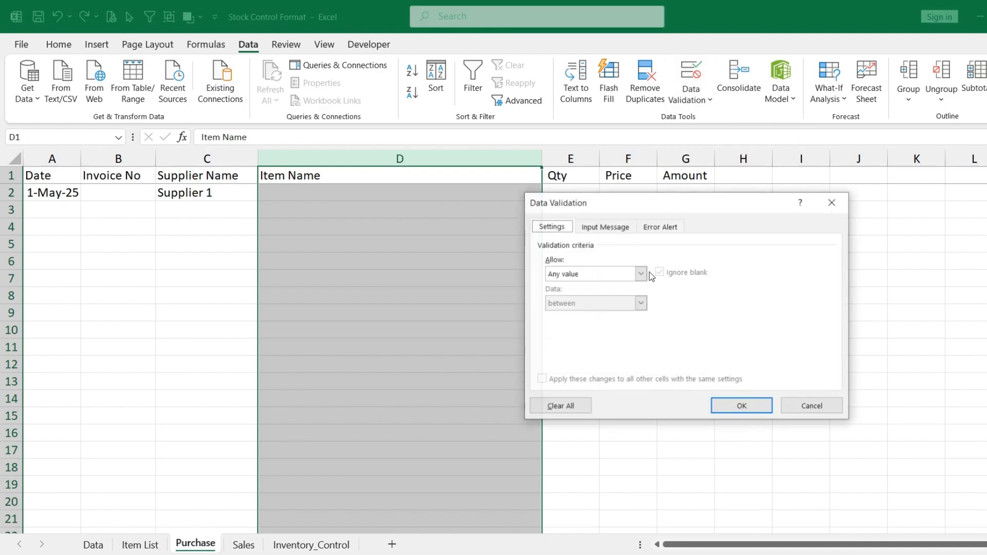
{"action": "left_click", "coordinate": [639, 273]}
{"action": "left_click", "coordinate": [599, 316]}
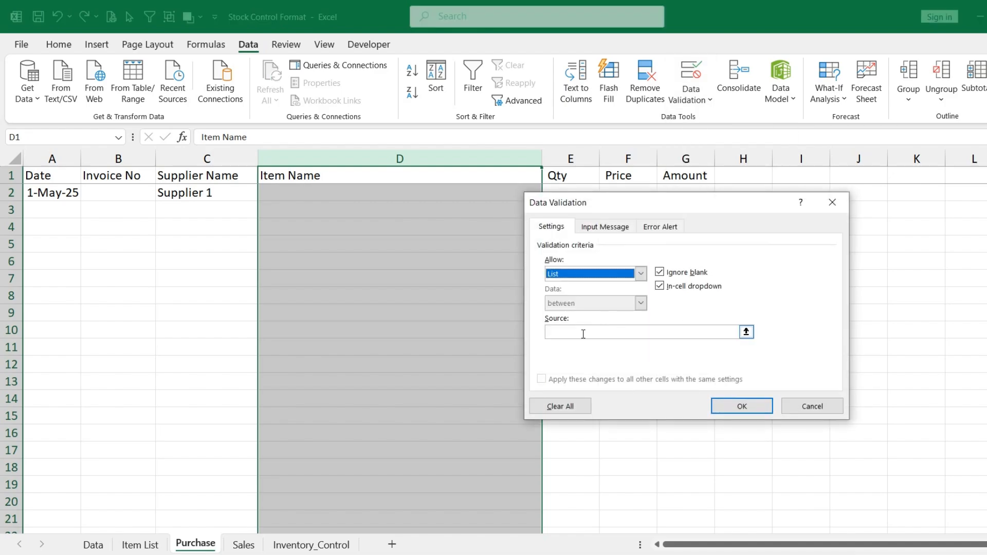
{"action": "left_click", "coordinate": [583, 334]}
{"action": "key", "text": "F3"}
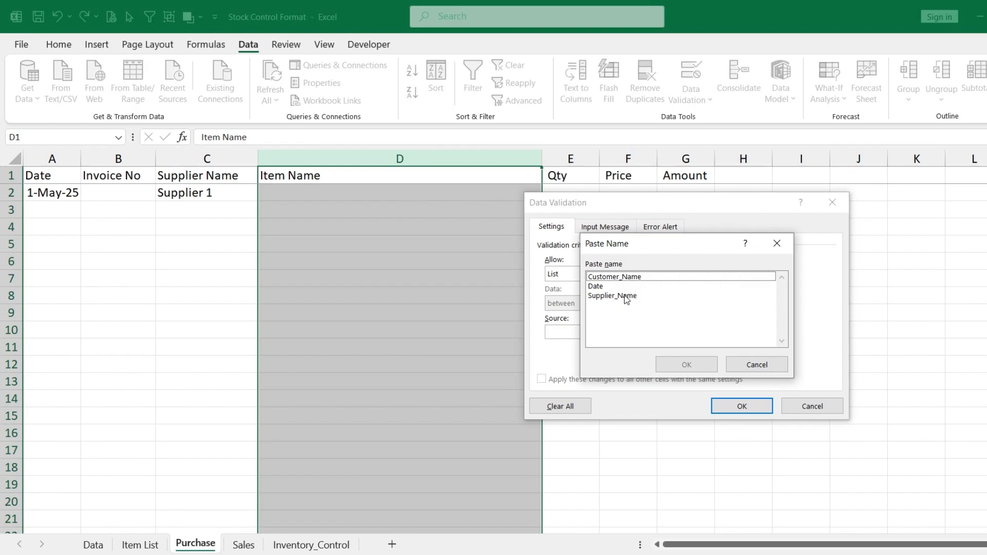
{"action": "left_click", "coordinate": [776, 243]}
{"action": "left_click", "coordinate": [832, 202]}
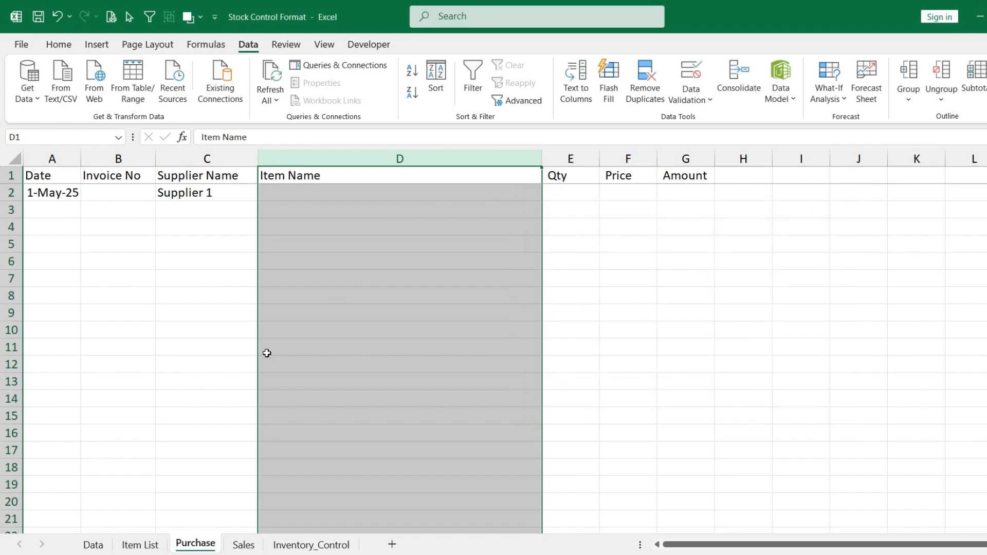
Create a named range from the Item Name column of the Item List sheet, using its top row as the name
{"action": "left_click", "coordinate": [140, 545]}
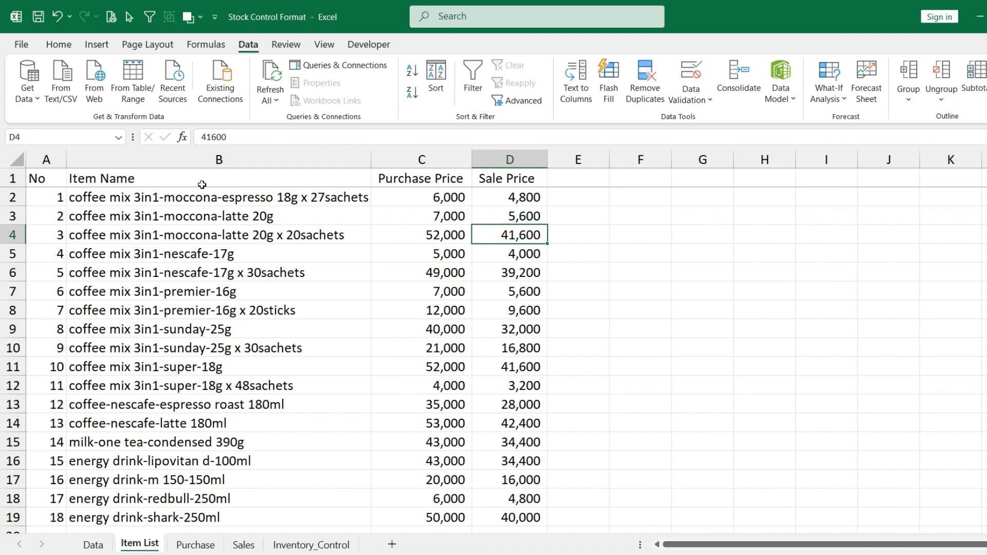
{"action": "left_click_drag", "start_coordinate": [202, 185], "coordinate": [360, 198]}
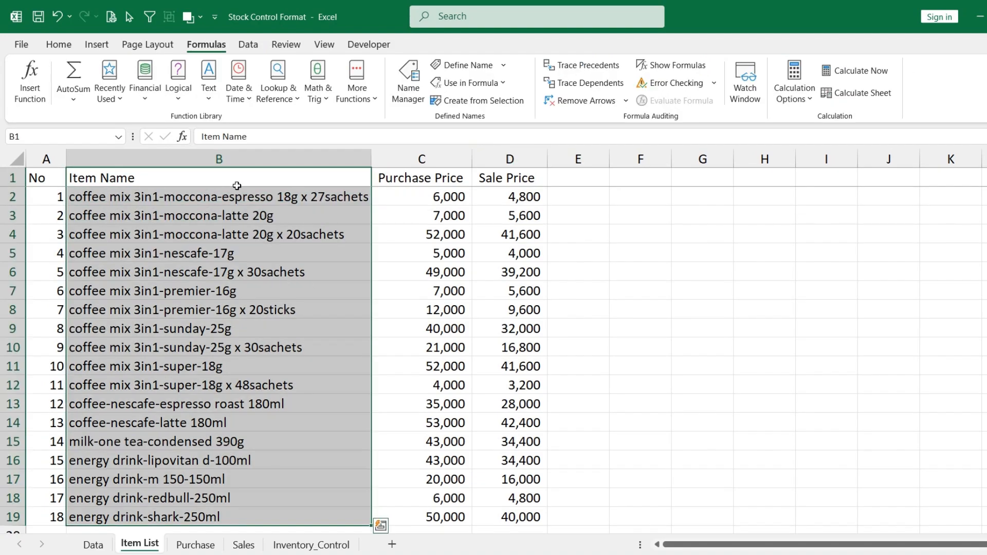
{"action": "left_click_drag", "start_coordinate": [236, 184], "coordinate": [256, 456]}
{"action": "scroll", "coordinate": [349, 248], "scroll_direction": "up", "scroll_amount": 1}
{"action": "left_click", "coordinate": [477, 102]}
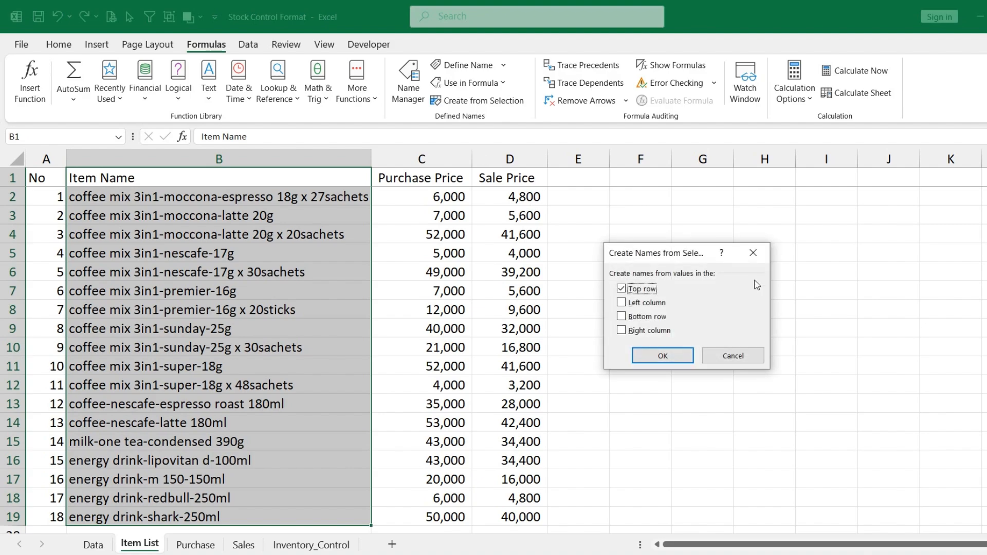
{"action": "left_click", "coordinate": [666, 355]}
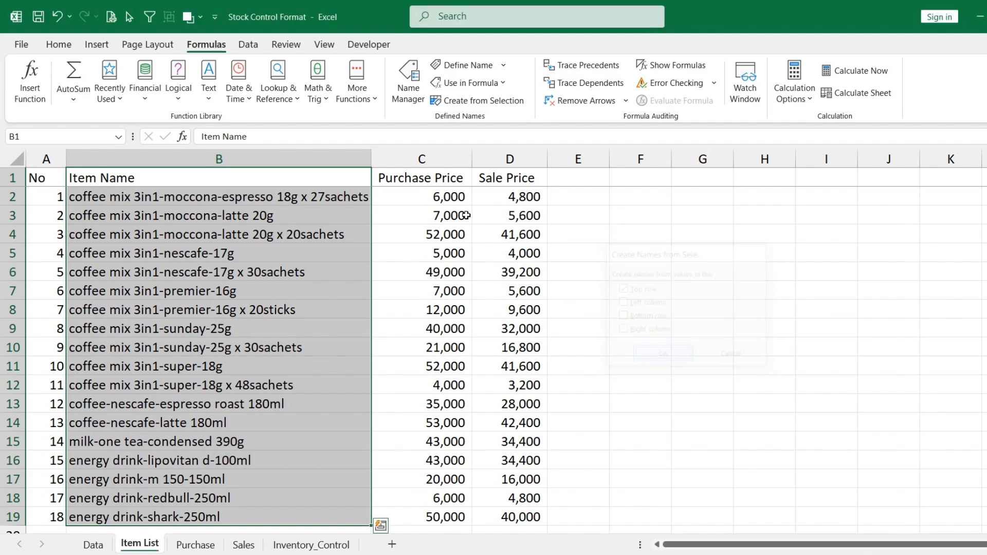
Check which cells the Item_Name named range refers to on the Item List sheet
{"action": "left_click", "coordinate": [409, 77]}
{"action": "left_click", "coordinate": [536, 247]}
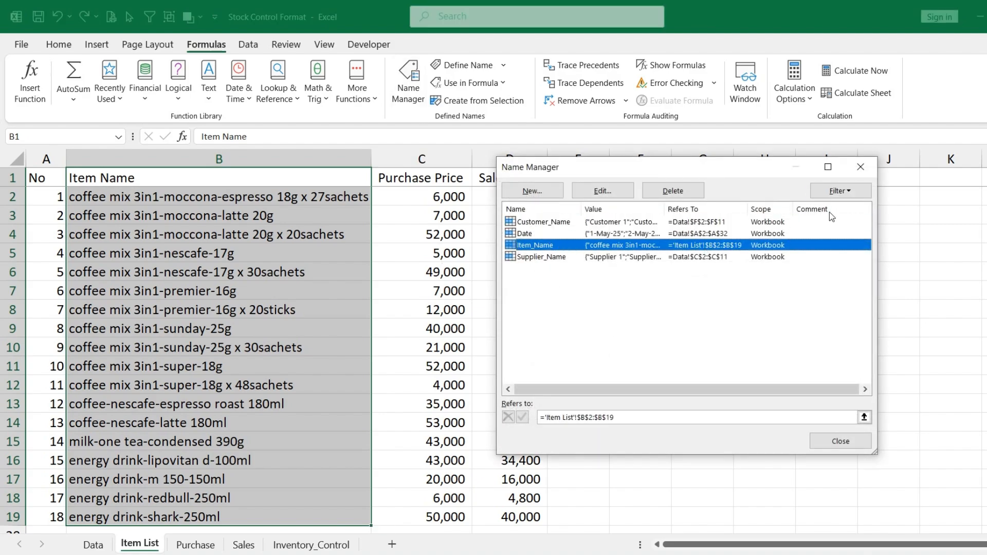
{"action": "left_click", "coordinate": [611, 416]}
{"action": "scroll", "coordinate": [319, 323], "scroll_direction": "down", "scroll_amount": 2}
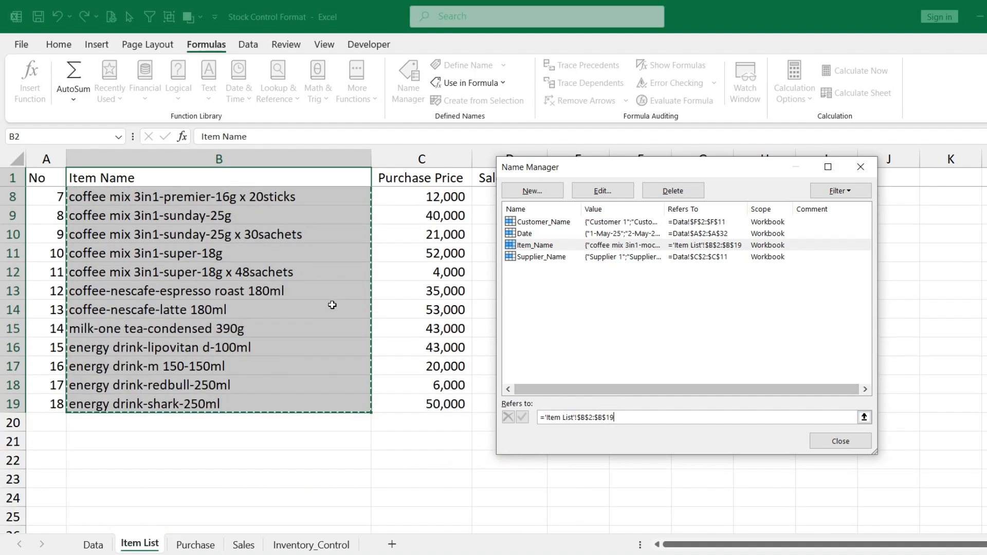
{"action": "scroll", "coordinate": [318, 323], "scroll_direction": "up", "scroll_amount": 2}
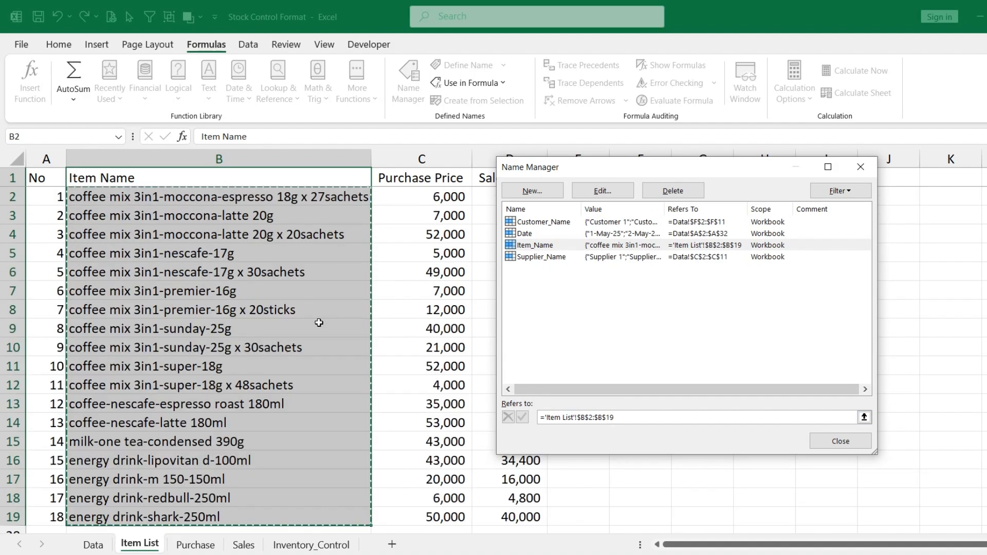
{"action": "left_click", "coordinate": [840, 441]}
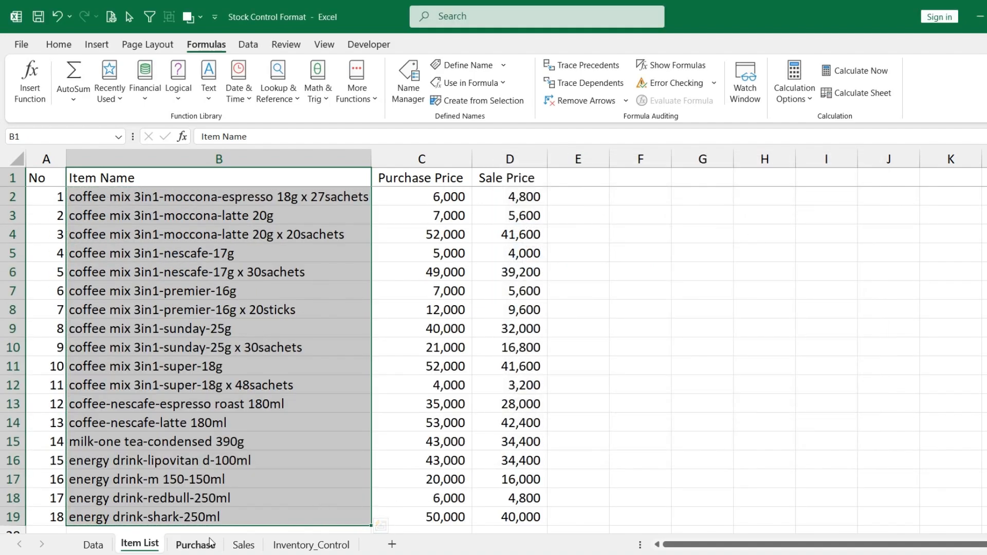
Apply List data validation to the Item Name column of the Purchase sheet with the source =Item_Name
{"action": "left_click", "coordinate": [195, 544]}
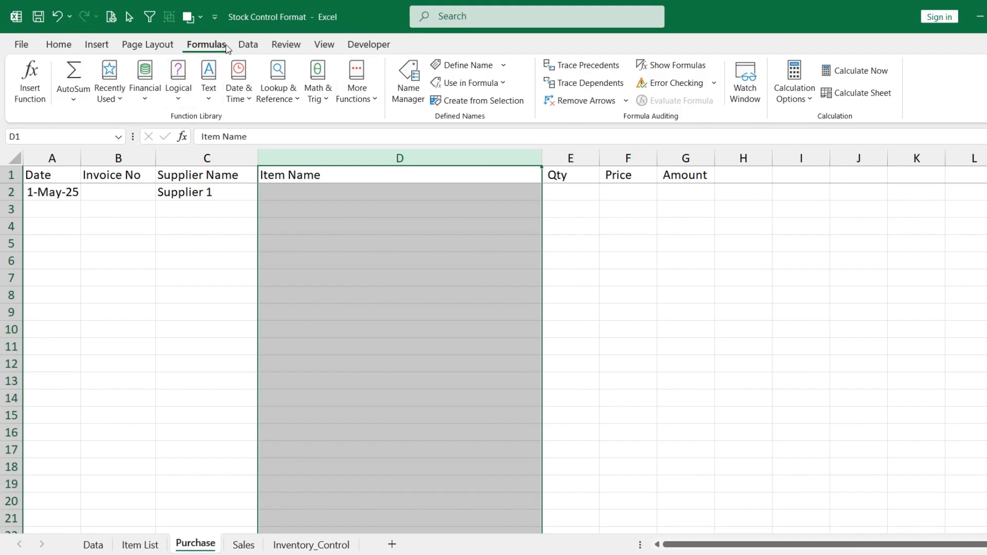
{"action": "left_click", "coordinate": [248, 44]}
{"action": "left_click", "coordinate": [691, 93]}
{"action": "left_click", "coordinate": [708, 126]}
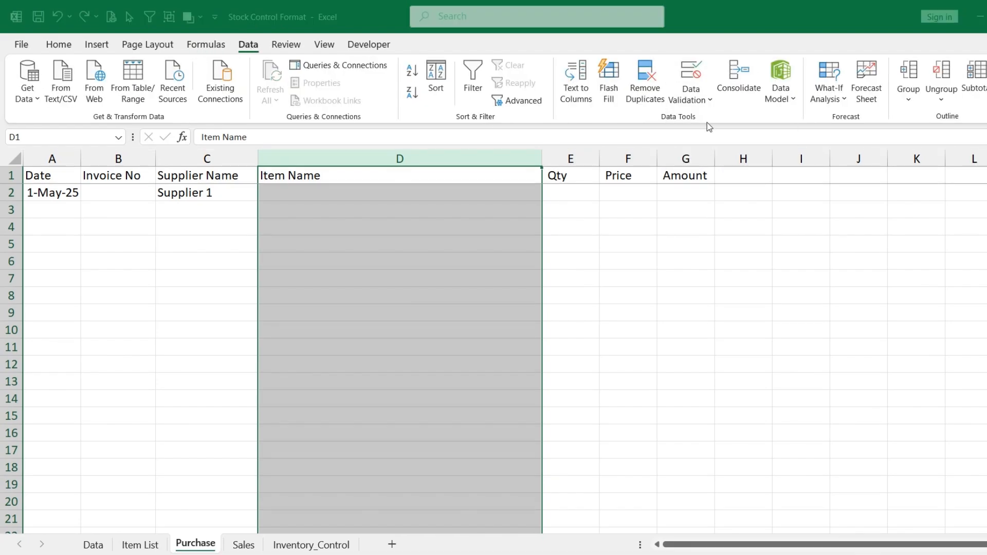
{"action": "left_click", "coordinate": [640, 273]}
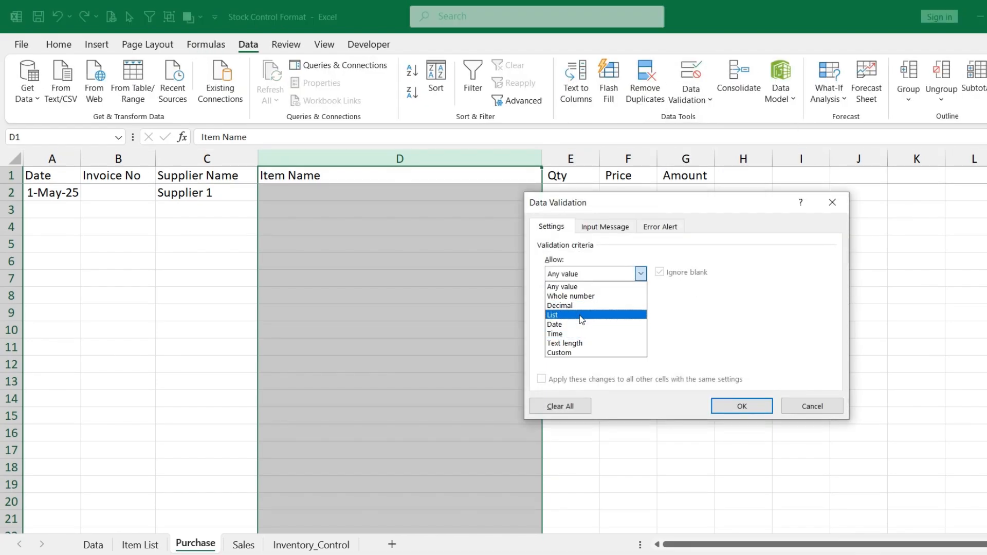
{"action": "left_click", "coordinate": [581, 320]}
{"action": "key", "text": "F3"}
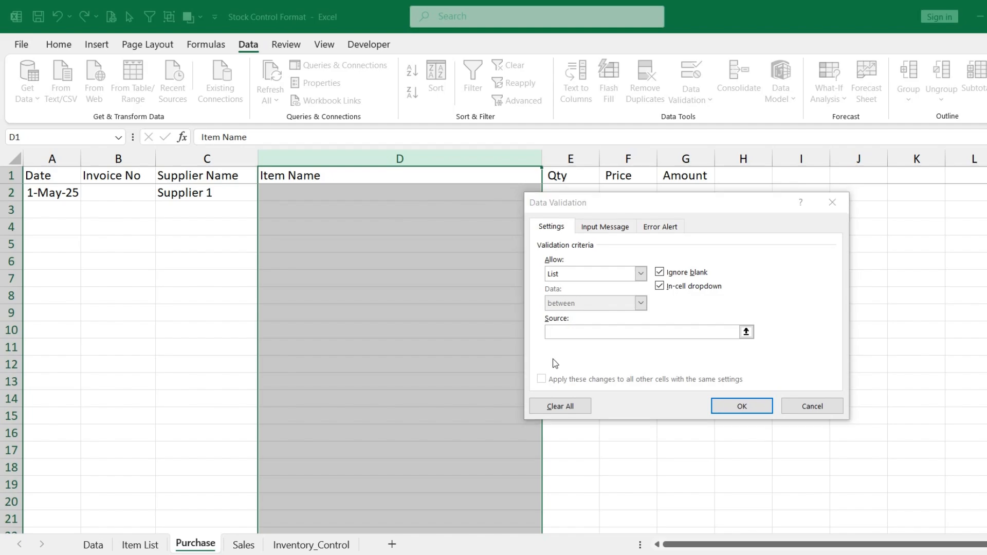
{"action": "left_click", "coordinate": [609, 296]}
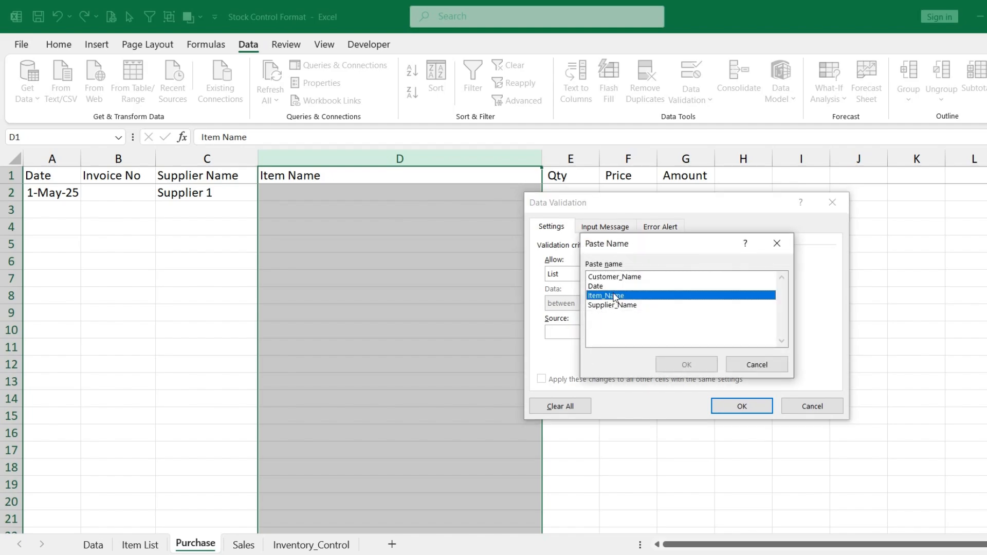
{"action": "left_click", "coordinate": [687, 365]}
{"action": "left_click", "coordinate": [719, 411]}
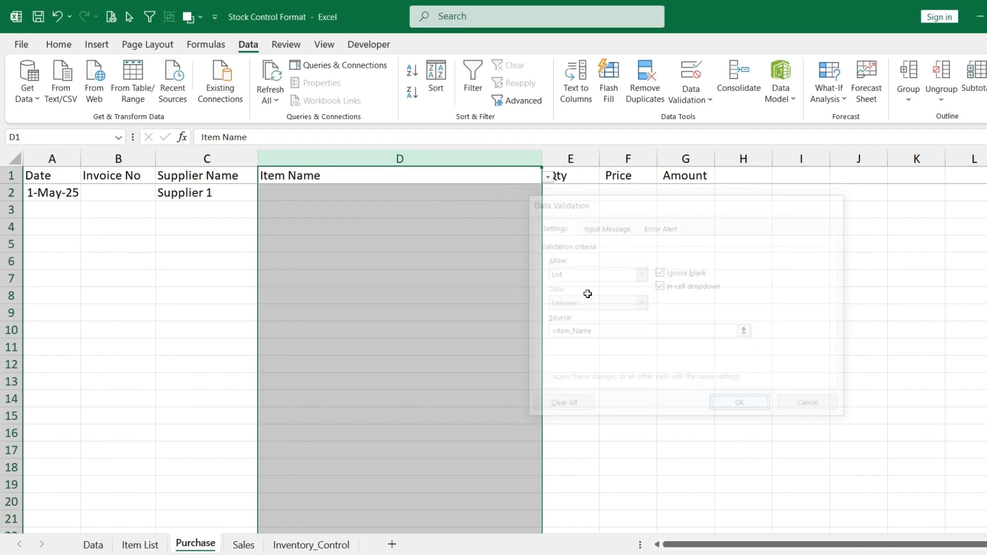
Choose coffee mix 3in1-moccona-espresso 18g x 27sachets from the dropdown in cell D2 of the Purchase sheet
{"action": "left_click", "coordinate": [523, 190]}
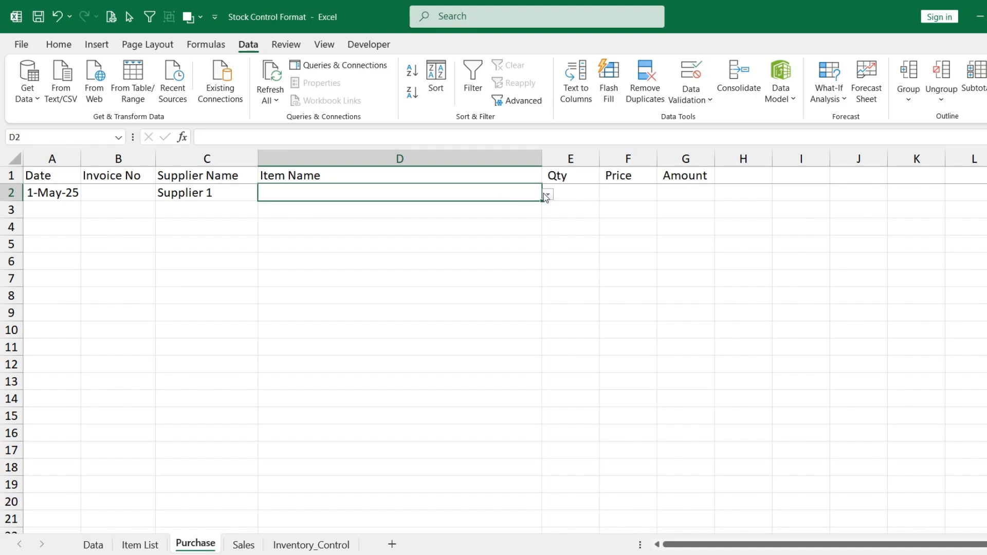
{"action": "left_click", "coordinate": [545, 197]}
{"action": "left_click", "coordinate": [504, 209]}
{"action": "left_click", "coordinate": [568, 192]}
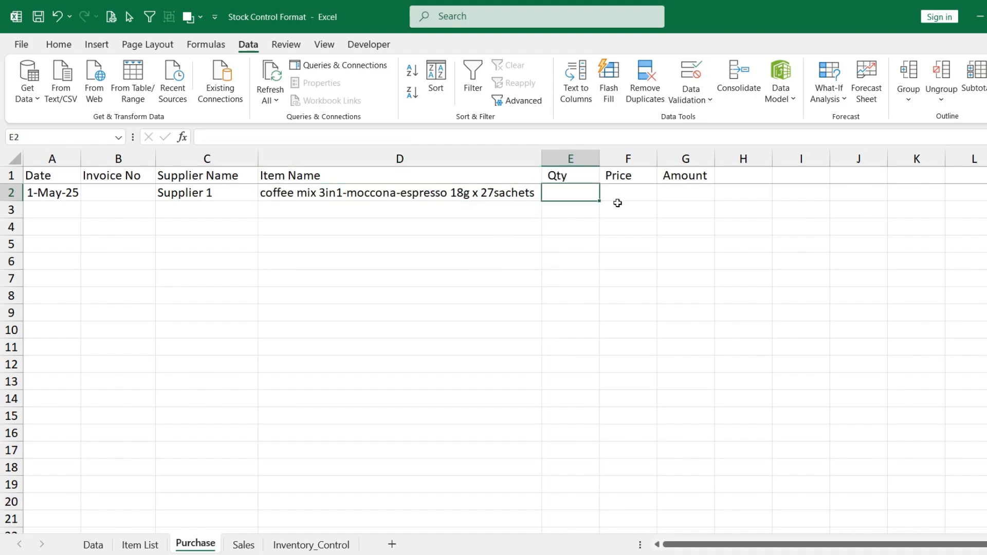
Start a VLOOKUP formula in Price cell F2 of the Purchase sheet with D2 as the lookup value
{"action": "left_click", "coordinate": [633, 199]}
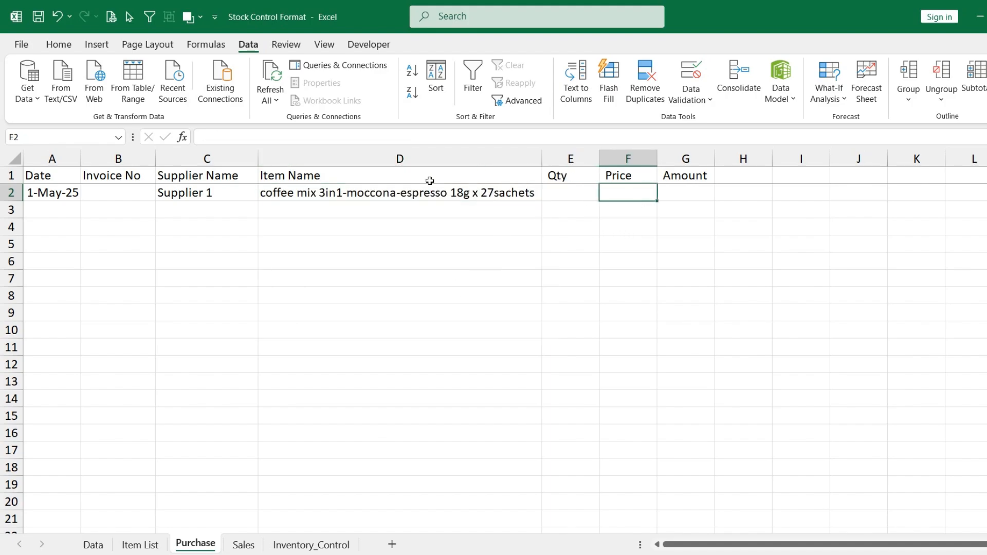
{"action": "left_click", "coordinate": [443, 197]}
{"action": "left_click", "coordinate": [632, 198]}
{"action": "type", "text": "="}
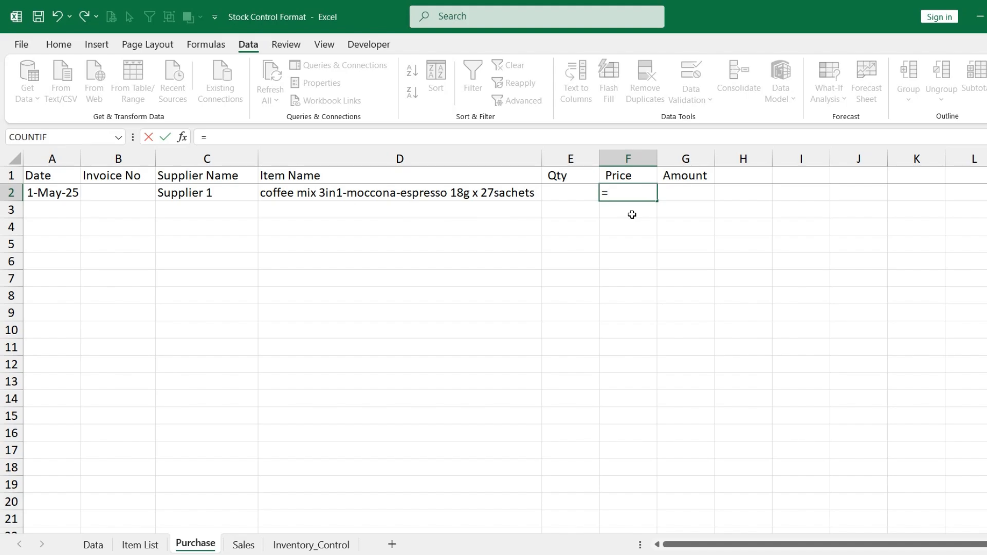
{"action": "type", "text": "vlo"}
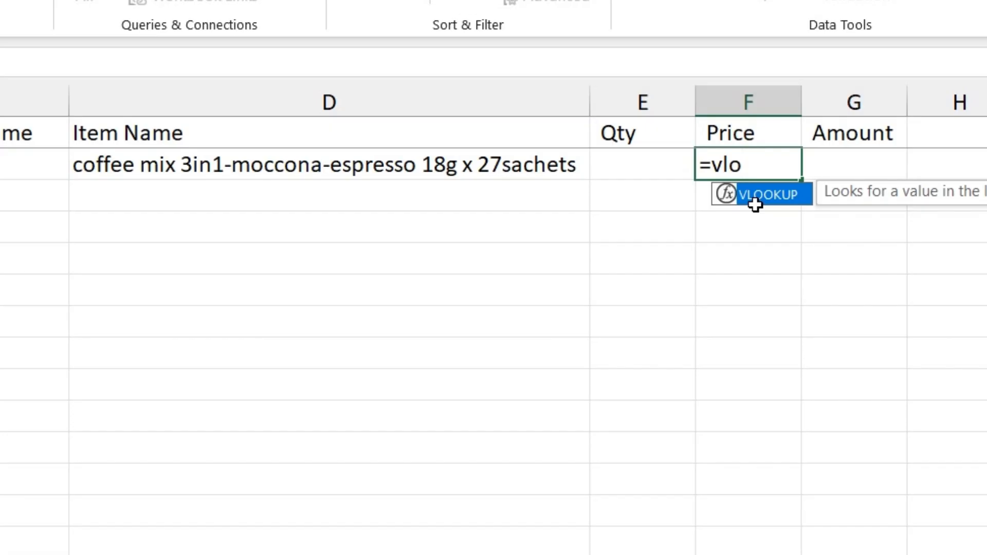
{"action": "key", "text": "Tab"}
{"action": "left_click", "coordinate": [250, 166]}
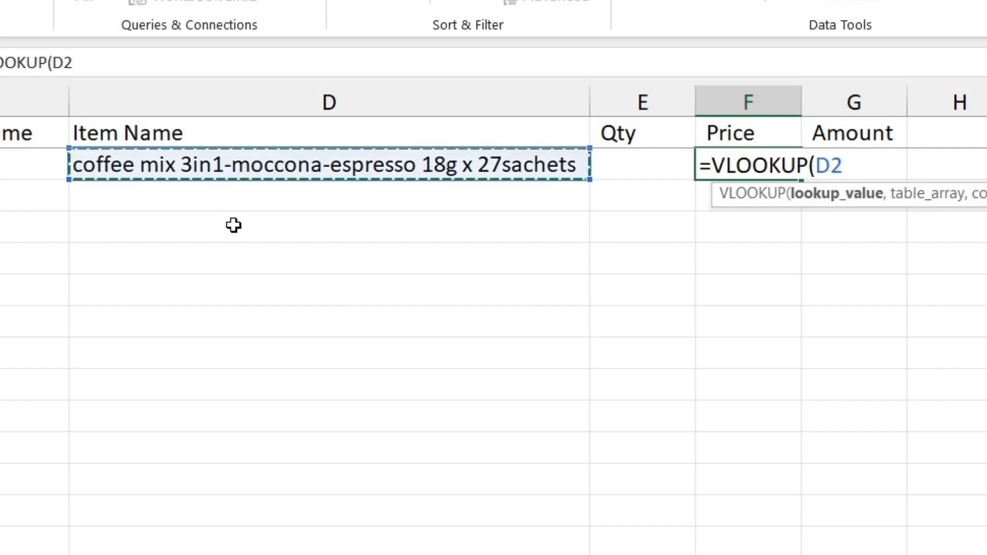
{"action": "type", "text": ","}
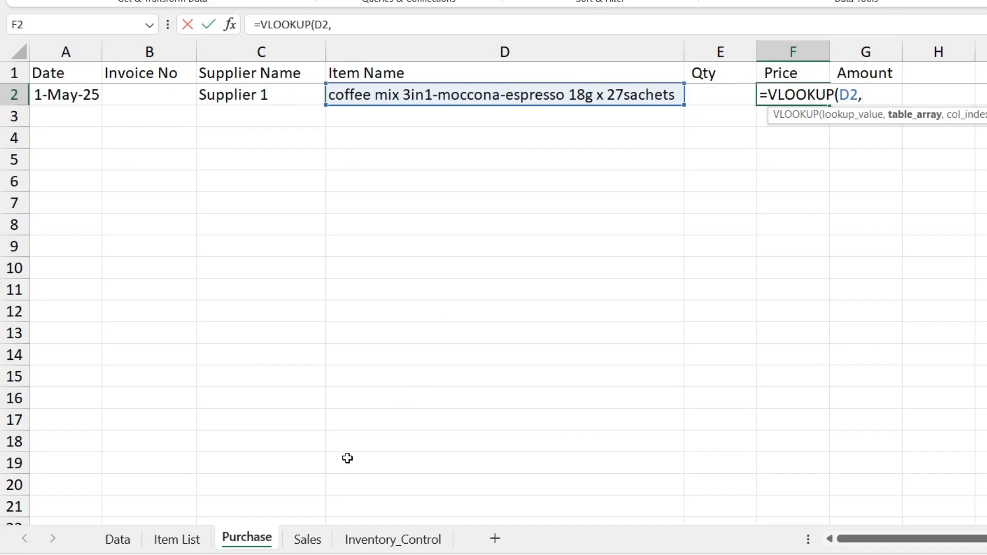
Complete the formula as =VLOOKUP(D2,'Item List'!B:C,2,0), taking columns B:C of the Item List sheet as the table
{"action": "left_click", "coordinate": [195, 537]}
{"action": "left_click", "coordinate": [278, 52]}
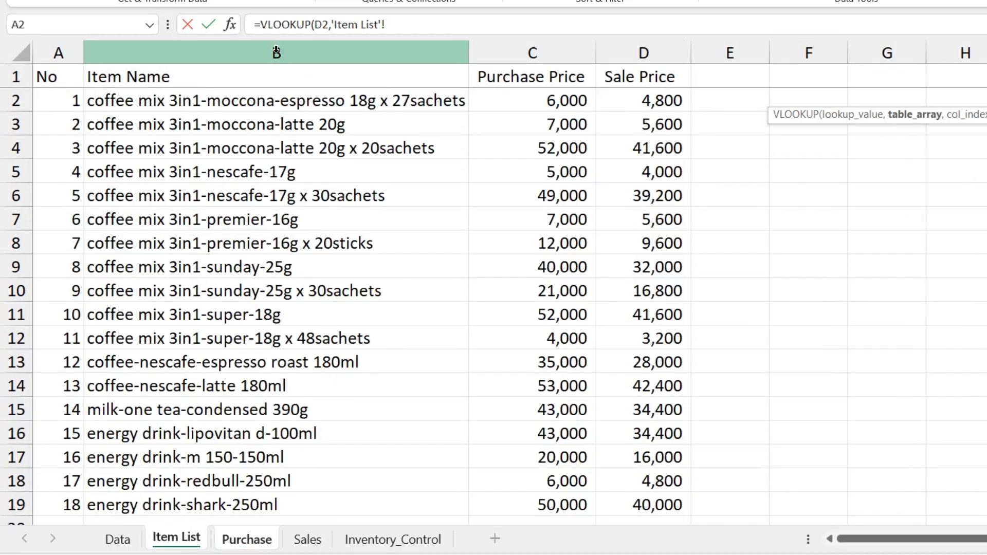
{"action": "left_click_drag", "start_coordinate": [423, 48], "coordinate": [516, 52]}
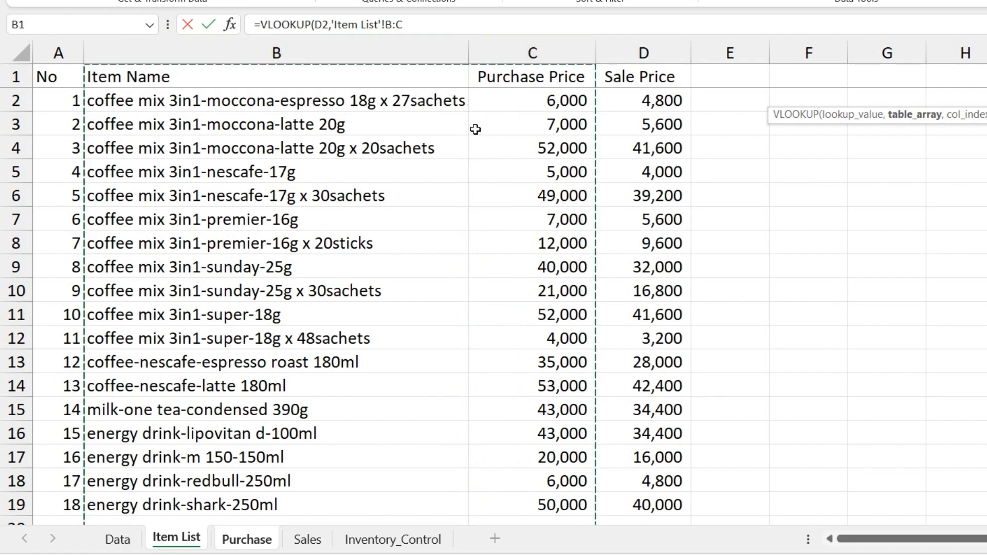
{"action": "type", "text": ","}
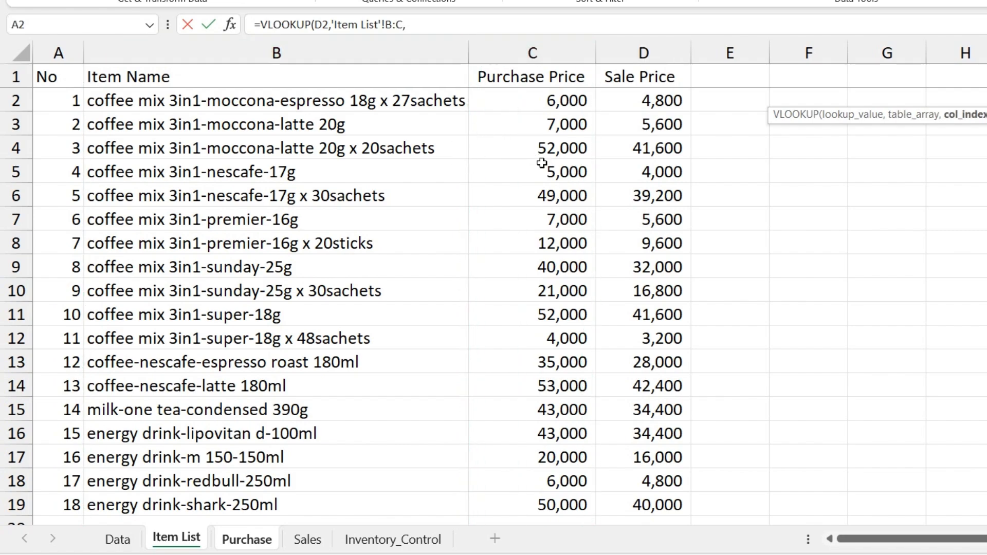
{"action": "type", "text": "2"}
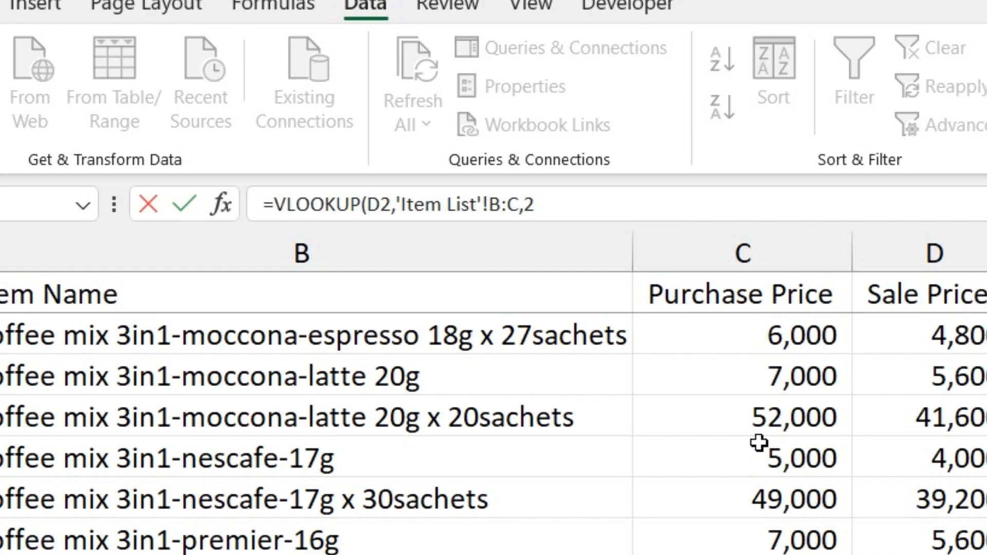
{"action": "type", "text": ",0"}
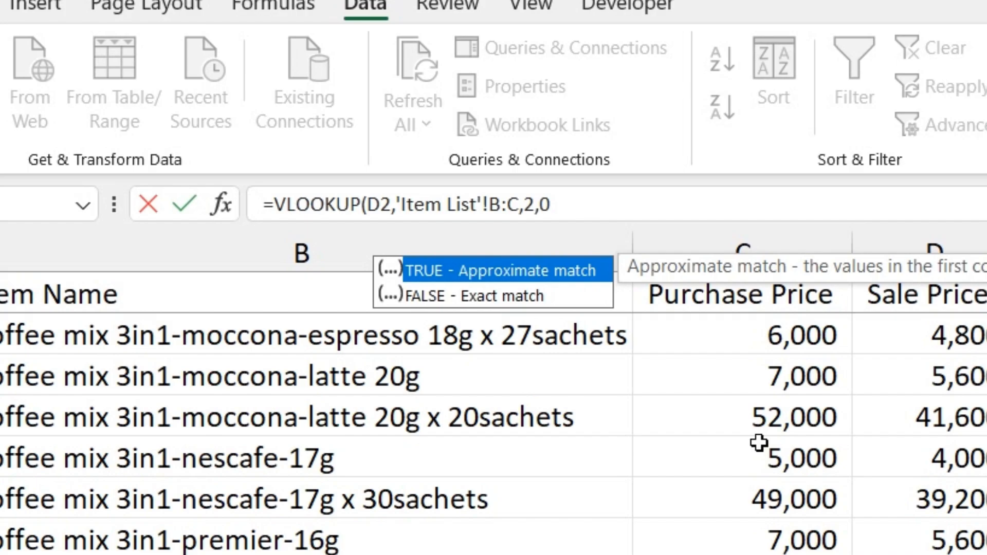
{"action": "key", "text": "Return"}
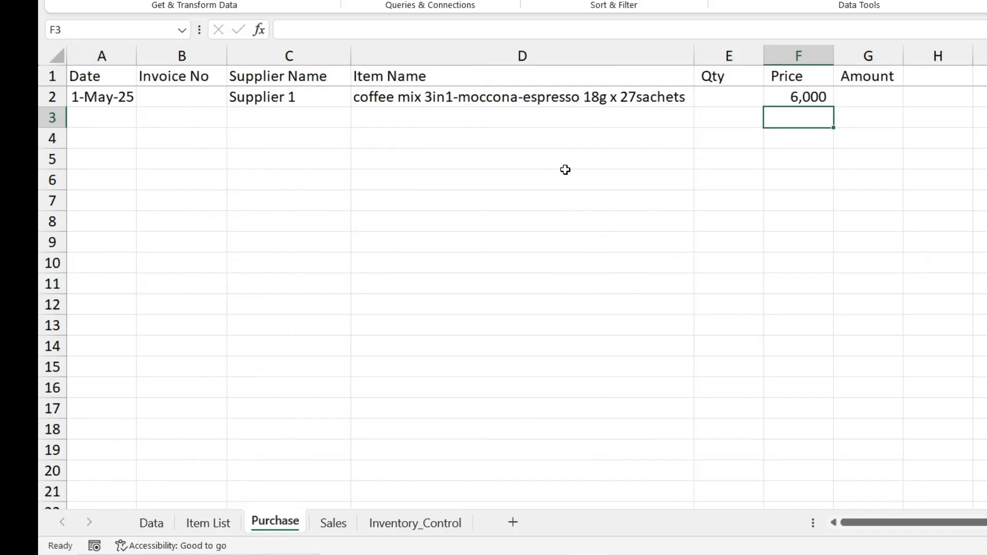
Fill the Price formula from F2 down to F18 on the Purchase sheet and reselect F2
{"action": "left_click", "coordinate": [794, 98]}
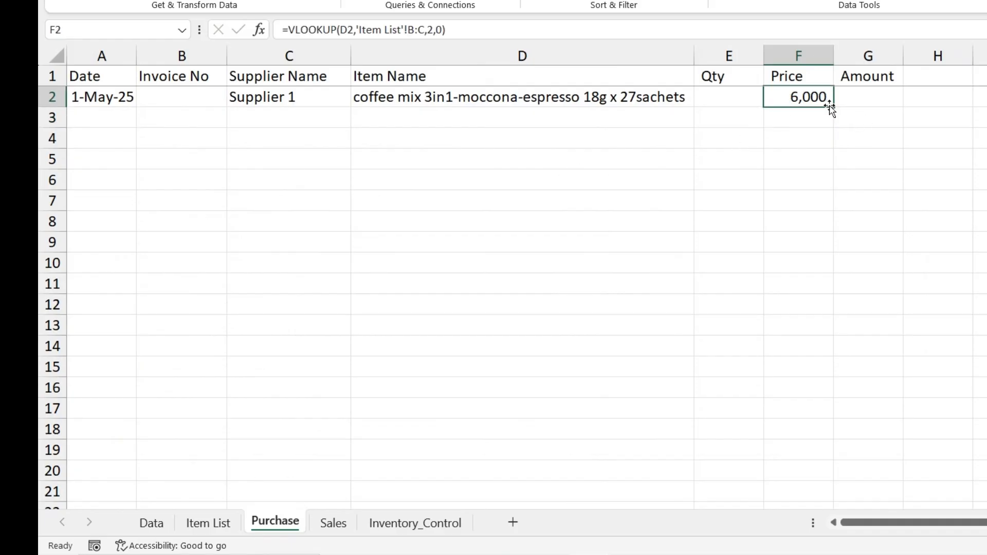
{"action": "left_click_drag", "start_coordinate": [832, 106], "coordinate": [859, 440]}
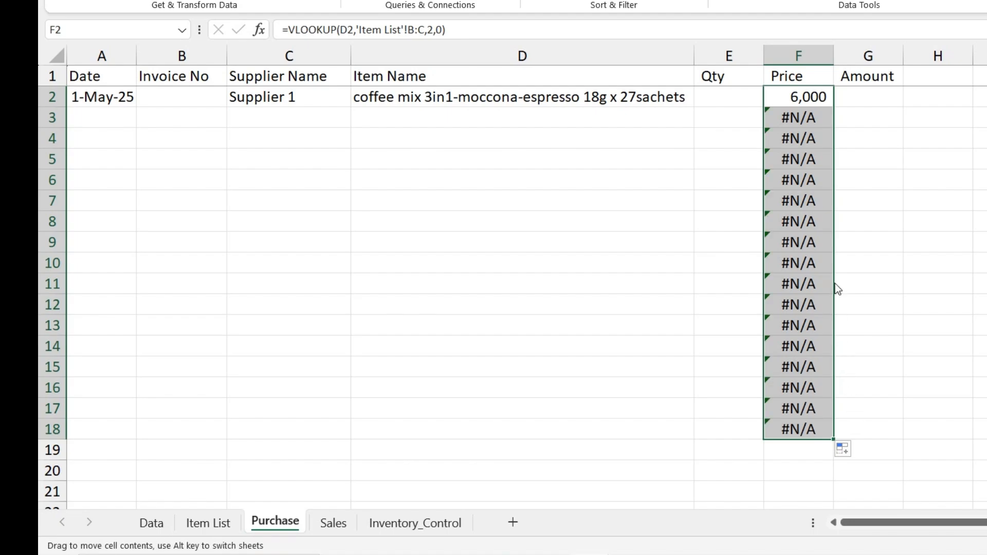
{"action": "left_click", "coordinate": [813, 102]}
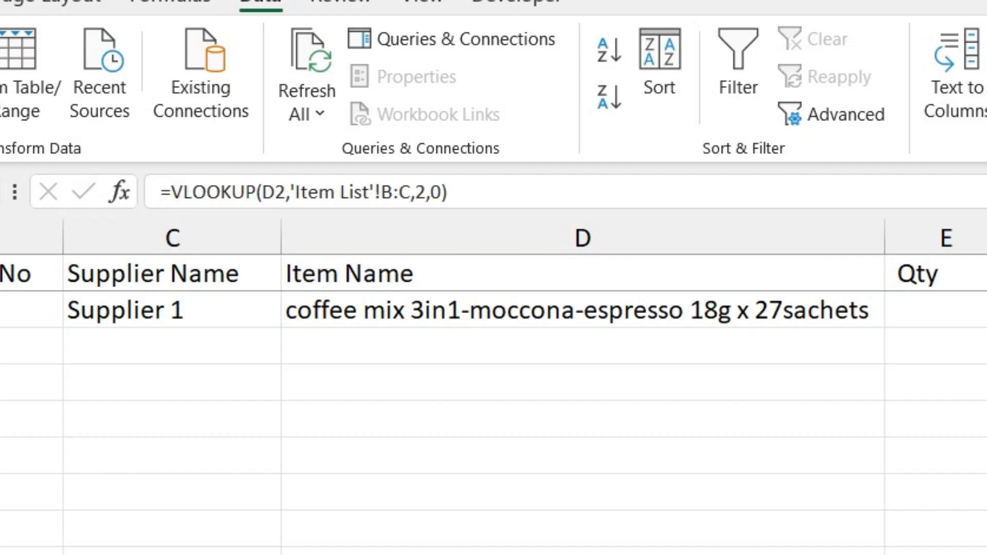
Wrap the Price formula in F2 in IFERROR with "" as the error value and fill it down to F18
{"action": "left_click", "coordinate": [168, 192]}
{"action": "type", "text": "ifer"}
{"action": "key", "text": "Tab"}
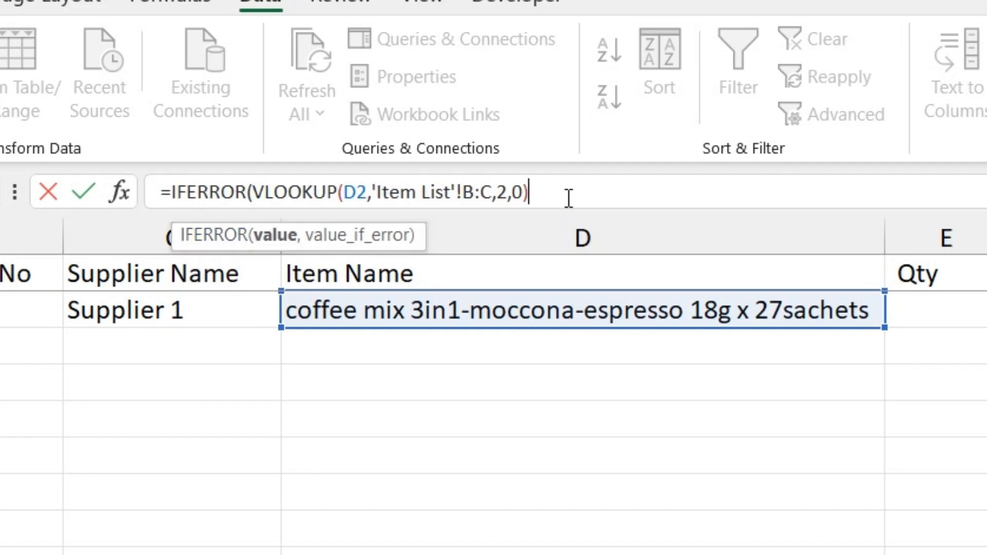
{"action": "type", "text": ","}
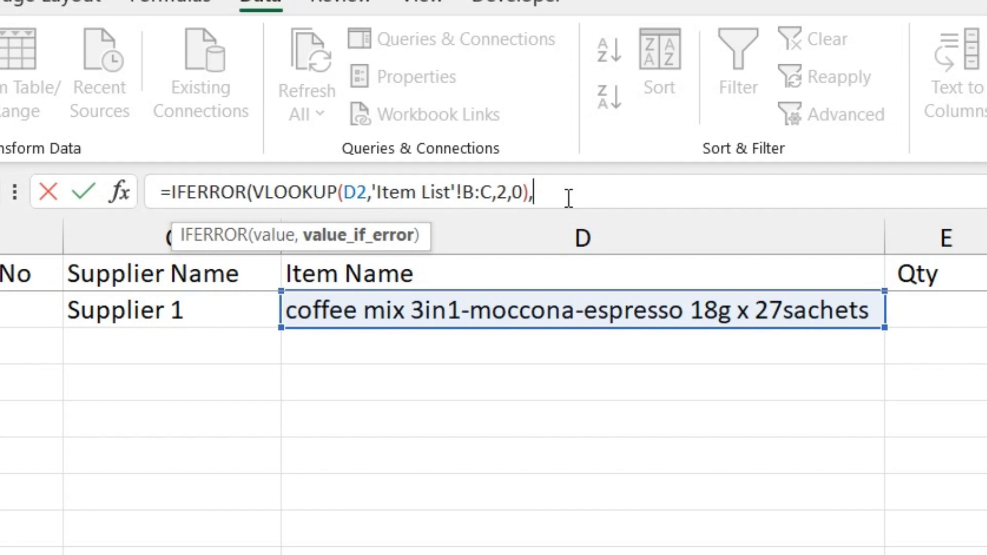
{"action": "type", "text": "\")"}
{"action": "key", "text": "Return"}
{"action": "key", "text": "Up"}
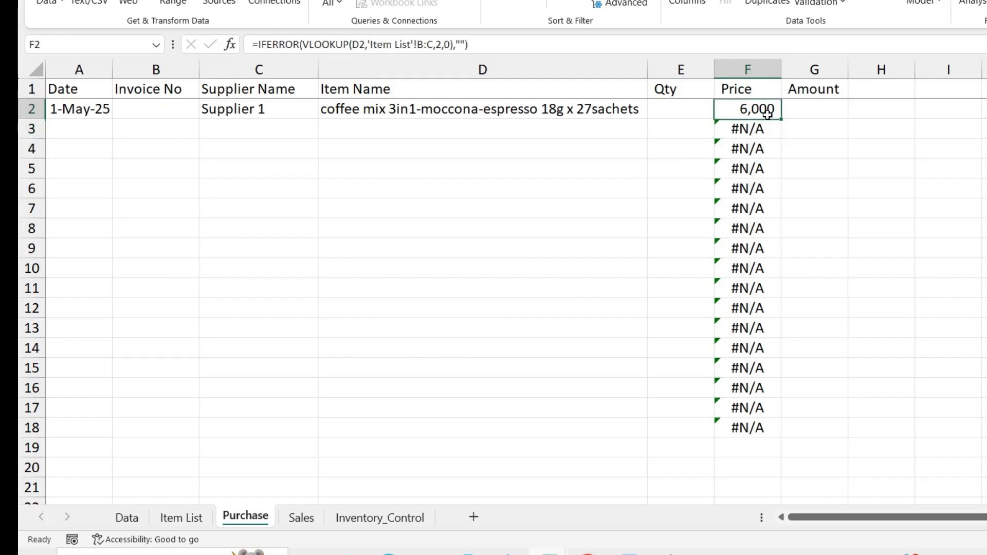
{"action": "double_click", "coordinate": [780, 119]}
{"action": "left_click", "coordinate": [764, 132]}
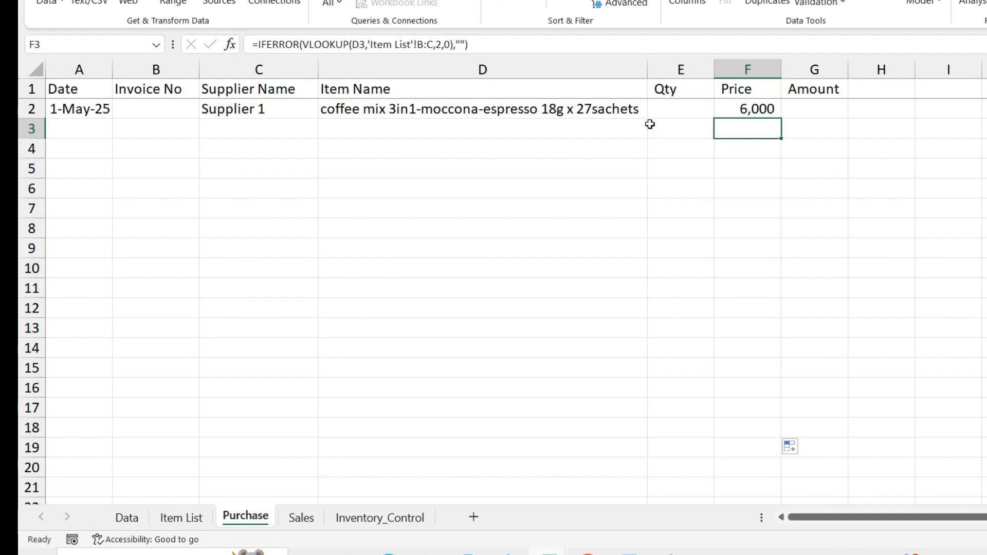
Choose coffee mix 3in1-moccona-latte 20g from the dropdown in cell D3 of the Purchase sheet
{"action": "left_click", "coordinate": [634, 126]}
{"action": "left_click", "coordinate": [654, 130]}
{"action": "left_click", "coordinate": [573, 159]}
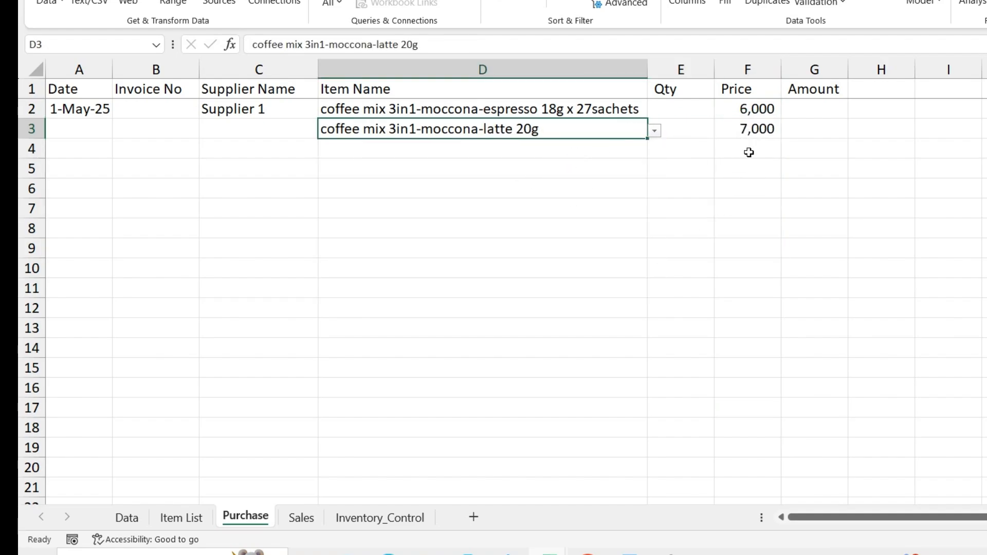
Enter the formula =E2*F2 in Amount cell G2 of the Purchase sheet to multiply quantity by price
{"action": "left_click", "coordinate": [794, 116]}
{"action": "left_click", "coordinate": [685, 101]}
{"action": "left_click", "coordinate": [814, 123]}
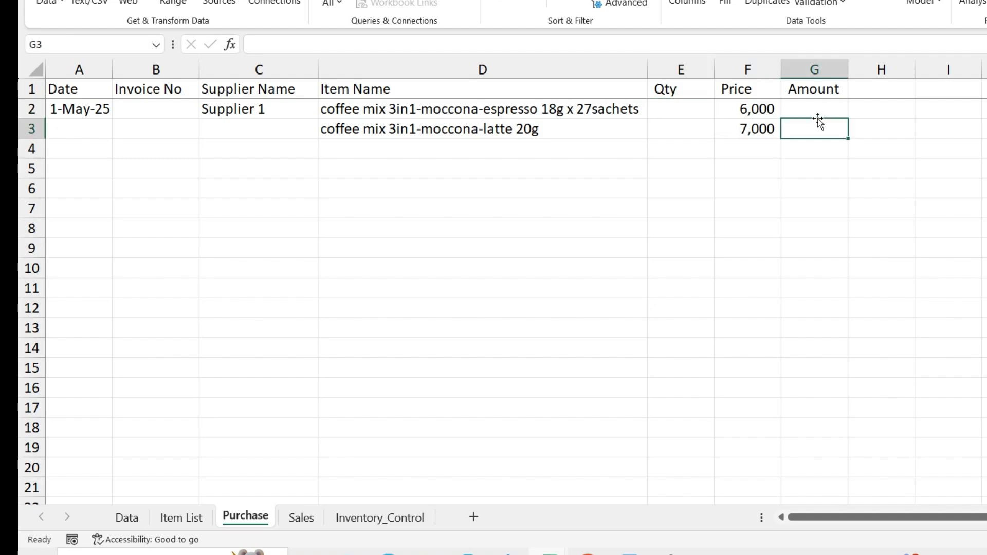
{"action": "left_click", "coordinate": [810, 110]}
{"action": "type", "text": "="}
{"action": "left_click_drag", "start_coordinate": [684, 90], "coordinate": [688, 109]}
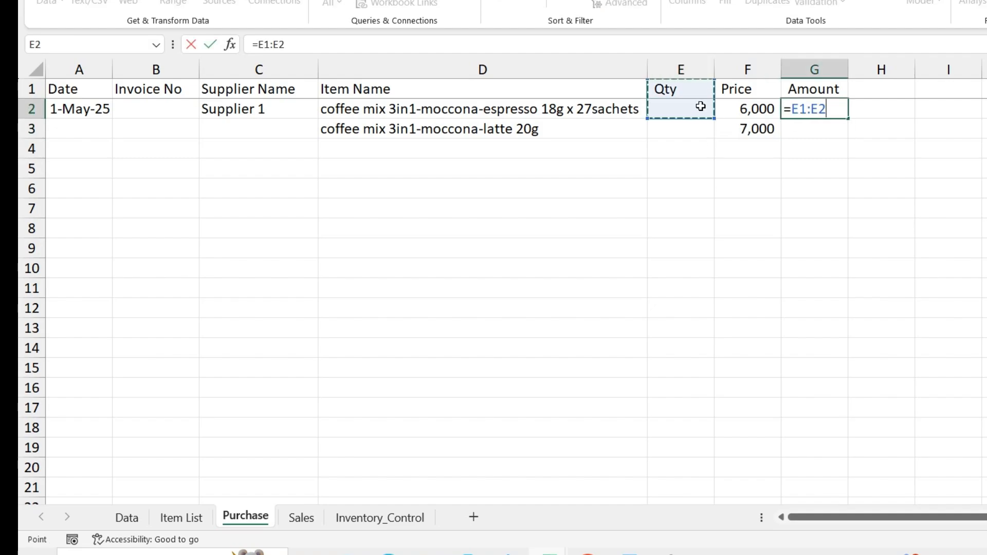
{"action": "left_click", "coordinate": [698, 103]}
{"action": "type", "text": "*"}
{"action": "left_click", "coordinate": [749, 110]}
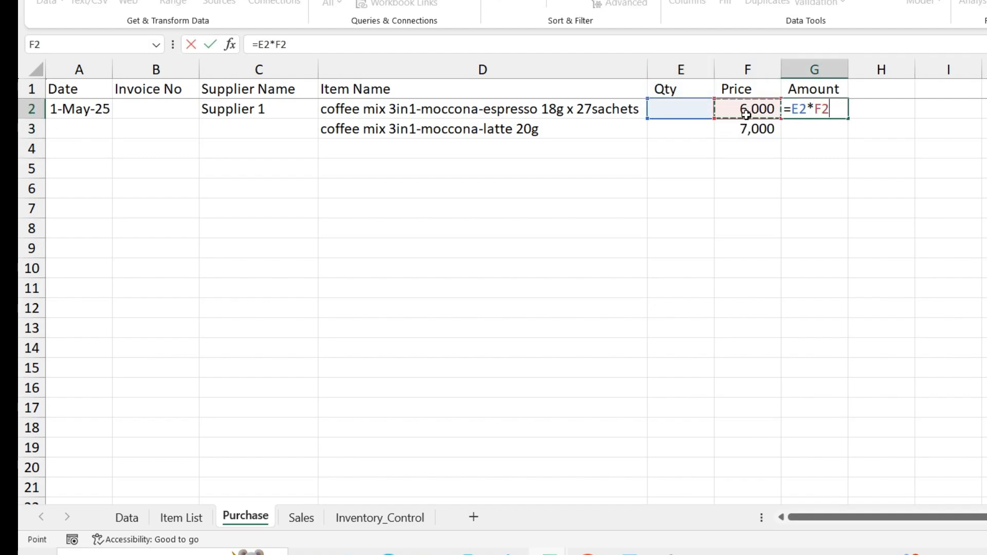
{"action": "key", "text": "Return"}
Fill the Amount formula from G2 down past row 21 and reselect G2
{"action": "left_click", "coordinate": [821, 115]}
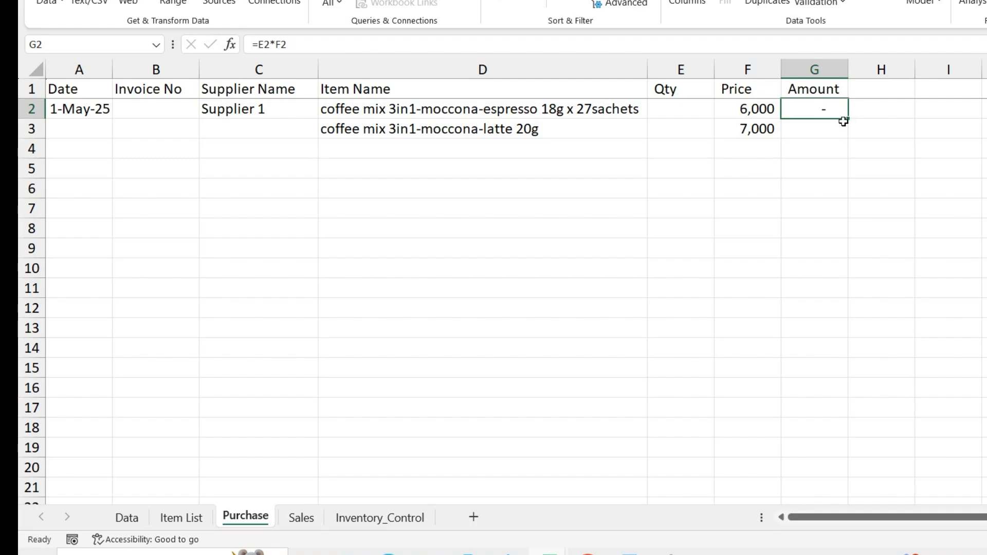
{"action": "left_click_drag", "start_coordinate": [847, 120], "coordinate": [853, 469]}
{"action": "scroll", "coordinate": [859, 376], "scroll_direction": "up", "scroll_amount": 1}
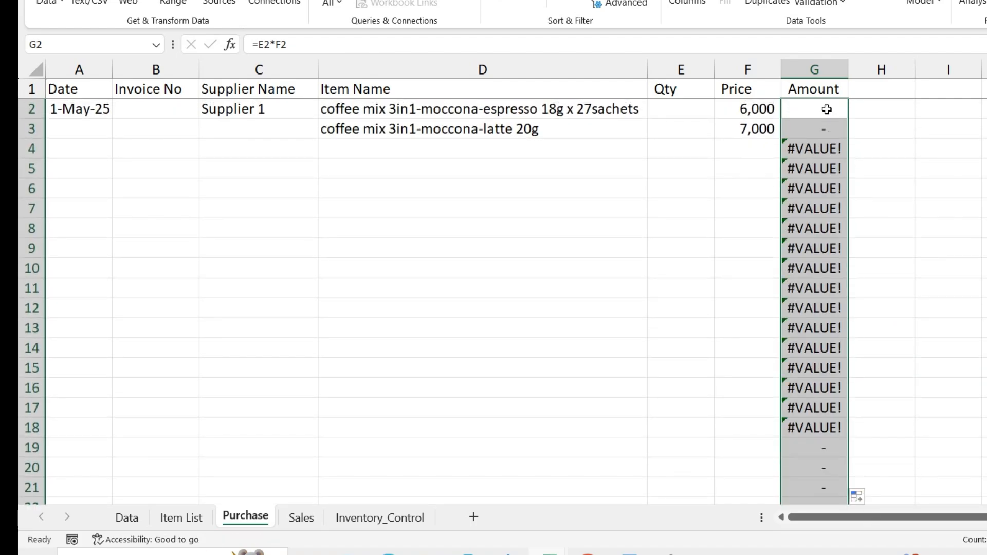
{"action": "left_click", "coordinate": [813, 112]}
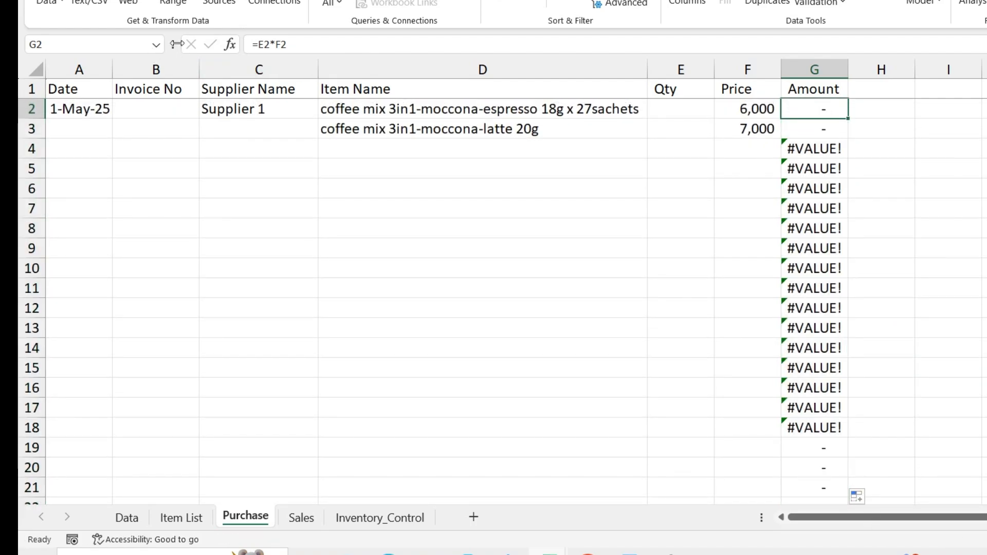
Change the Amount formula in G2 to =IFERROR(E2*F2,"") and fill it down the Amount column past row 21
{"action": "left_click", "coordinate": [260, 45]}
{"action": "type", "text": "ifer"}
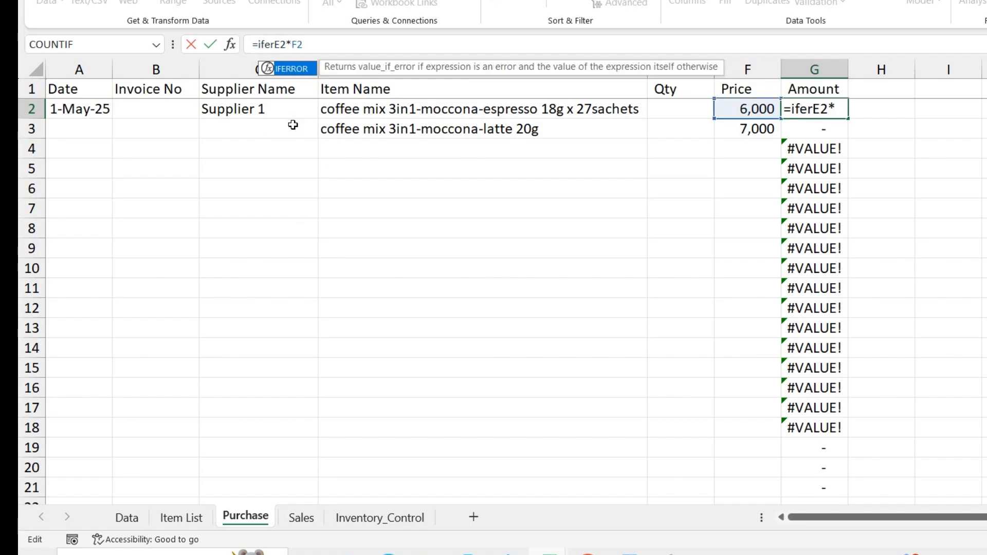
{"action": "key", "text": "Tab"}
{"action": "type", "text": "E2*F2"}
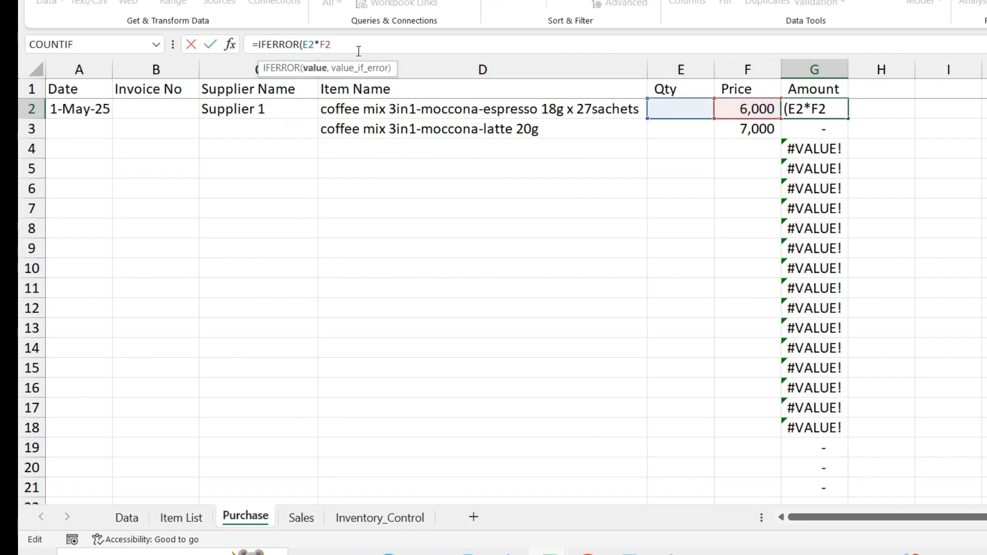
{"action": "type", "text": ","}
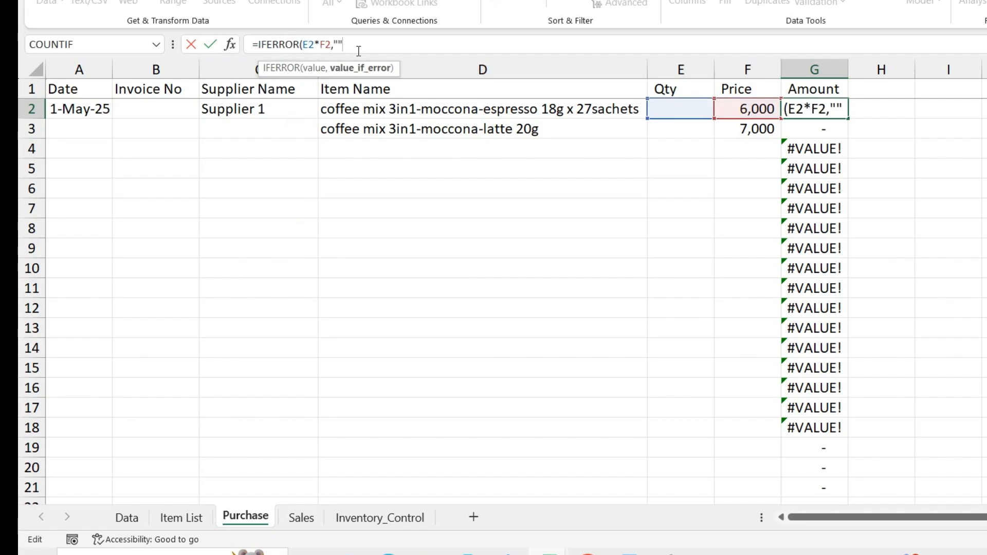
{"action": "type", "text": "\"\")"}
{"action": "key", "text": "Return"}
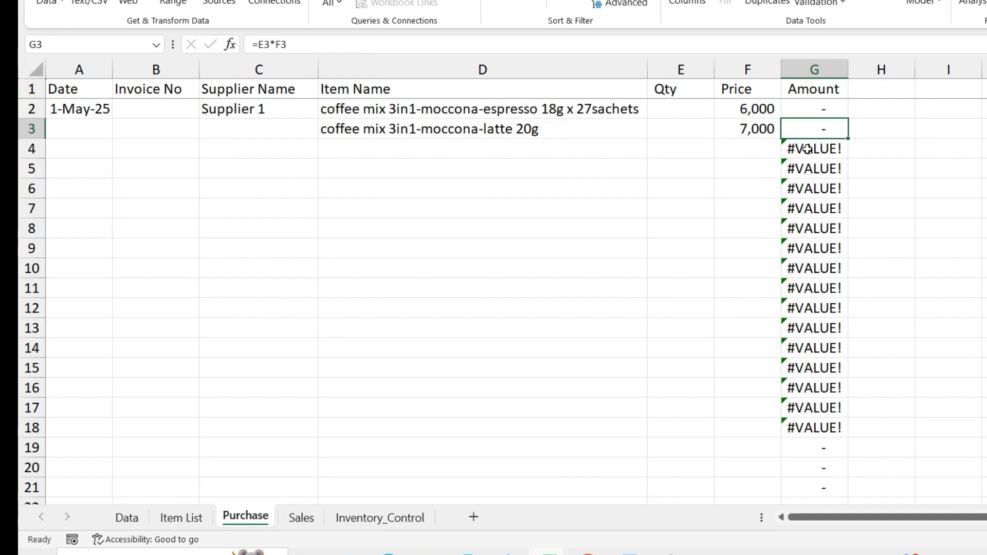
{"action": "left_click", "coordinate": [822, 109]}
{"action": "left_click_drag", "start_coordinate": [848, 118], "coordinate": [847, 497]}
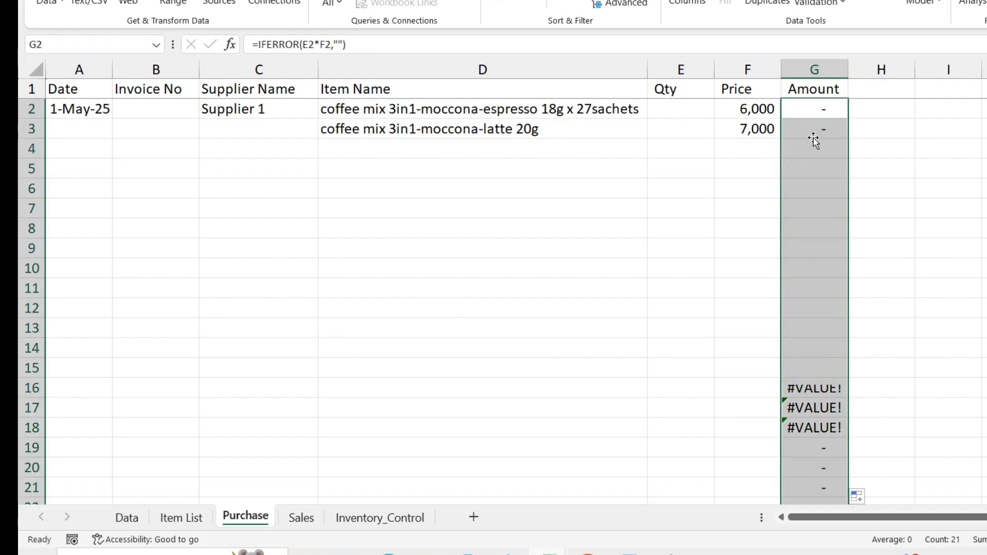
Enter a quantity of 1 in cell E2 of the Purchase sheet
{"action": "left_click", "coordinate": [705, 110]}
{"action": "type", "text": "1"}
{"action": "key", "text": "Return"}
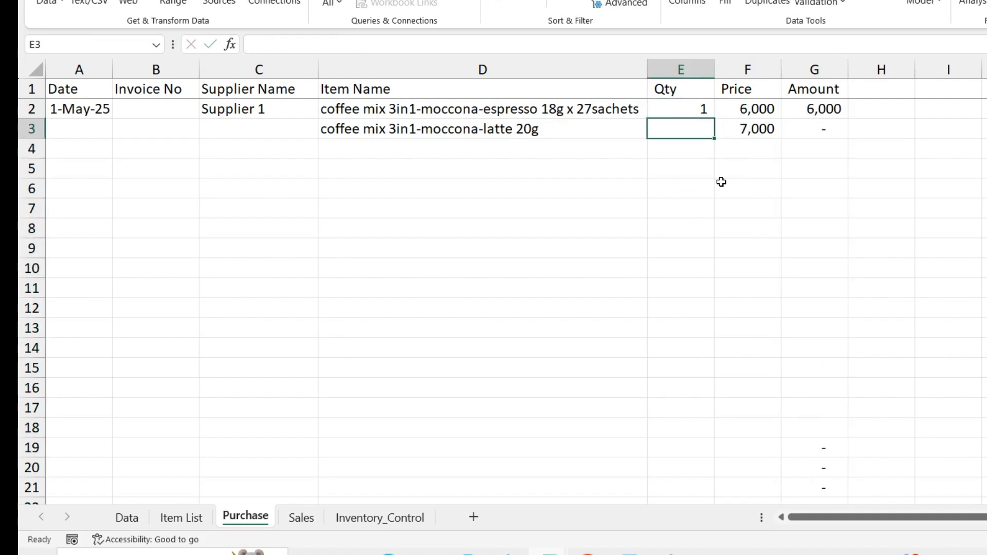
Apply list data validation to Date column A of the Sales sheet, using the named range Date as the source
{"action": "left_click", "coordinate": [301, 518]}
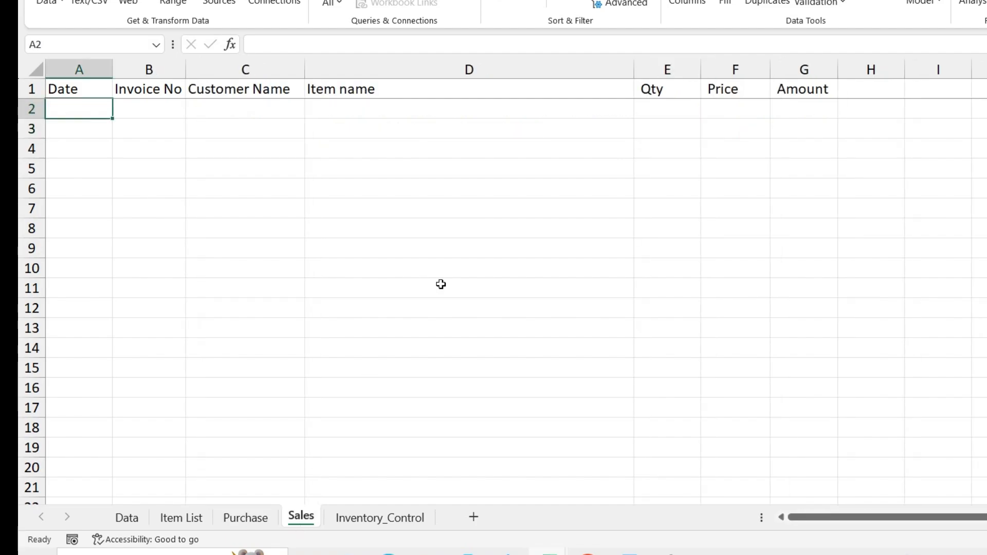
{"action": "left_click", "coordinate": [104, 128]}
{"action": "left_click", "coordinate": [101, 110]}
{"action": "left_click", "coordinate": [99, 72]}
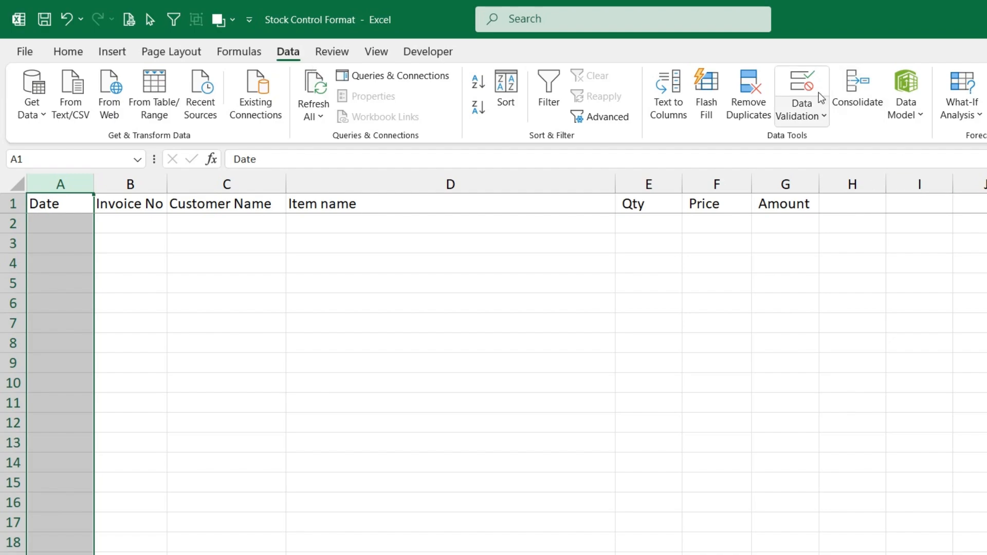
{"action": "left_click", "coordinate": [801, 85]}
{"action": "left_click", "coordinate": [743, 317]}
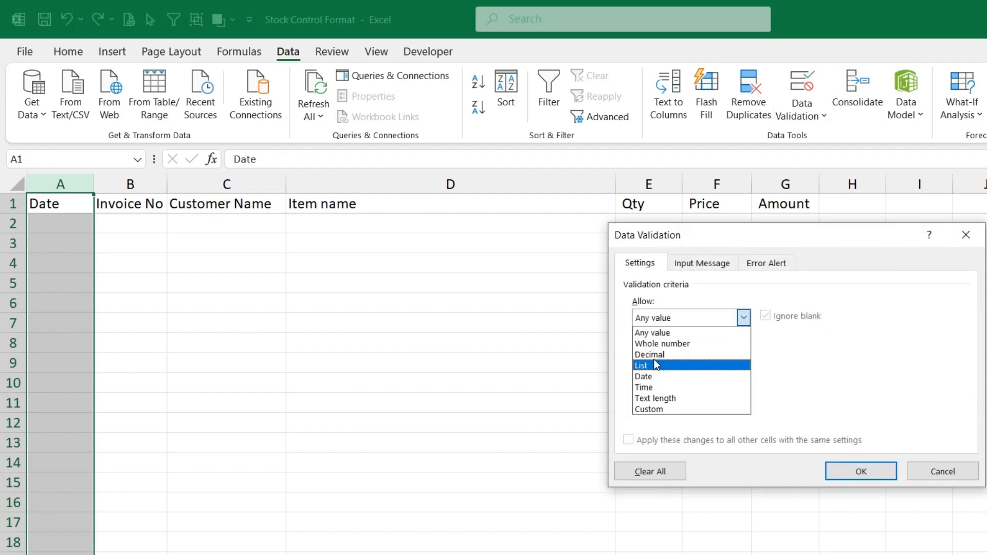
{"action": "left_click", "coordinate": [653, 364]}
{"action": "left_click", "coordinate": [637, 382]}
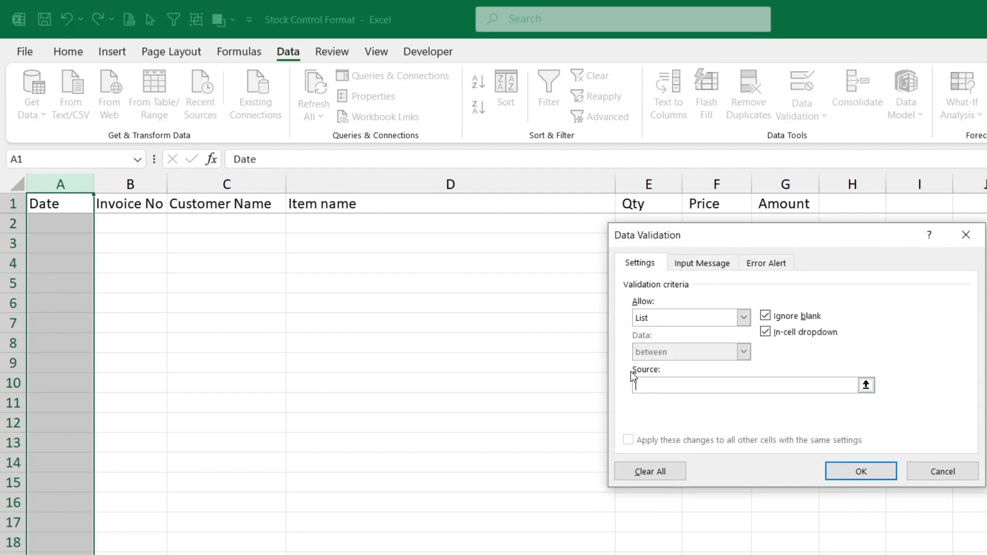
{"action": "key", "text": "F3"}
{"action": "left_click", "coordinate": [707, 333]}
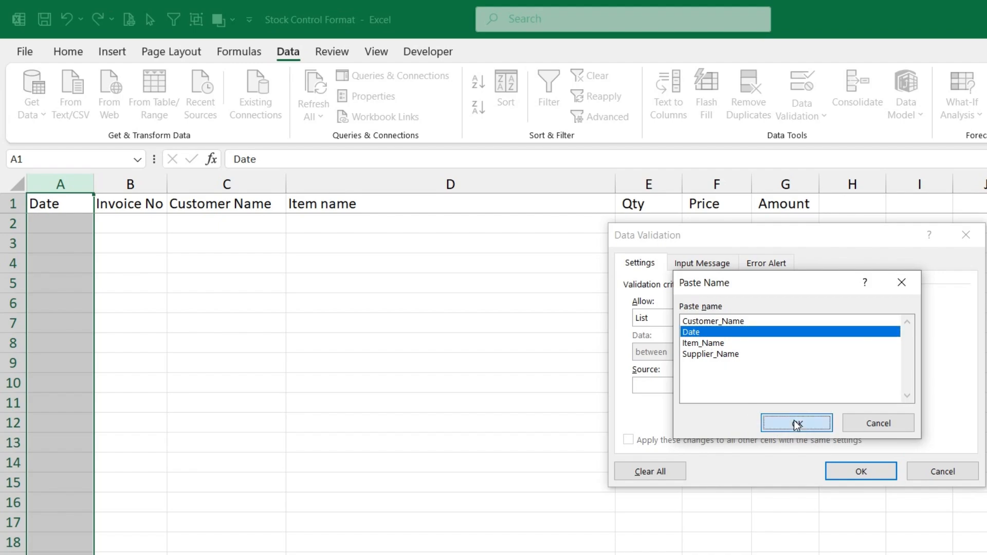
{"action": "left_click", "coordinate": [796, 423]}
{"action": "left_click", "coordinate": [846, 473]}
Choose 1-May-25 from the date dropdown in cell A2 of the Sales sheet
{"action": "left_click", "coordinate": [88, 223]}
{"action": "left_click", "coordinate": [101, 225]}
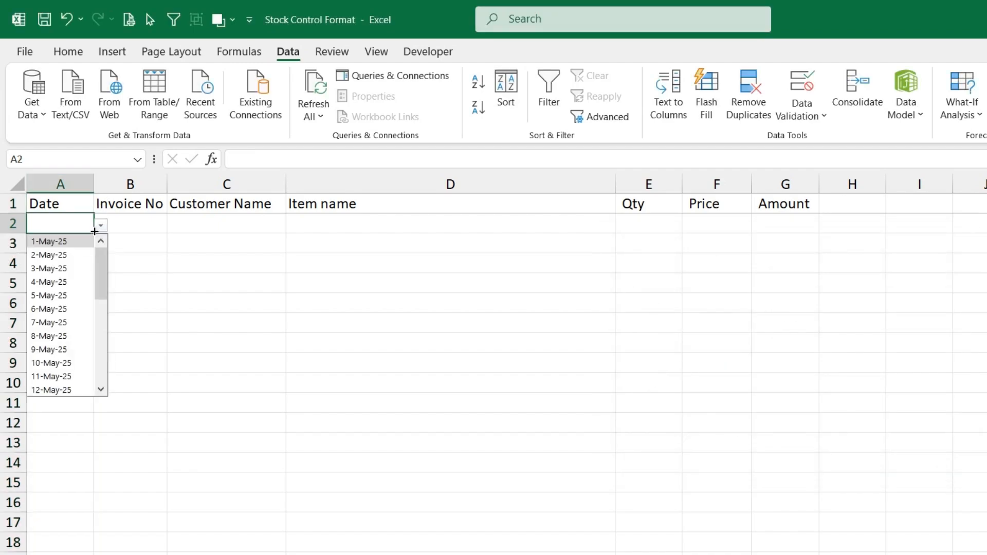
{"action": "left_click", "coordinate": [83, 241]}
Apply list data validation to Customer Name column C of the Sales sheet, using the named range Customer_Name as the source
{"action": "left_click", "coordinate": [226, 184]}
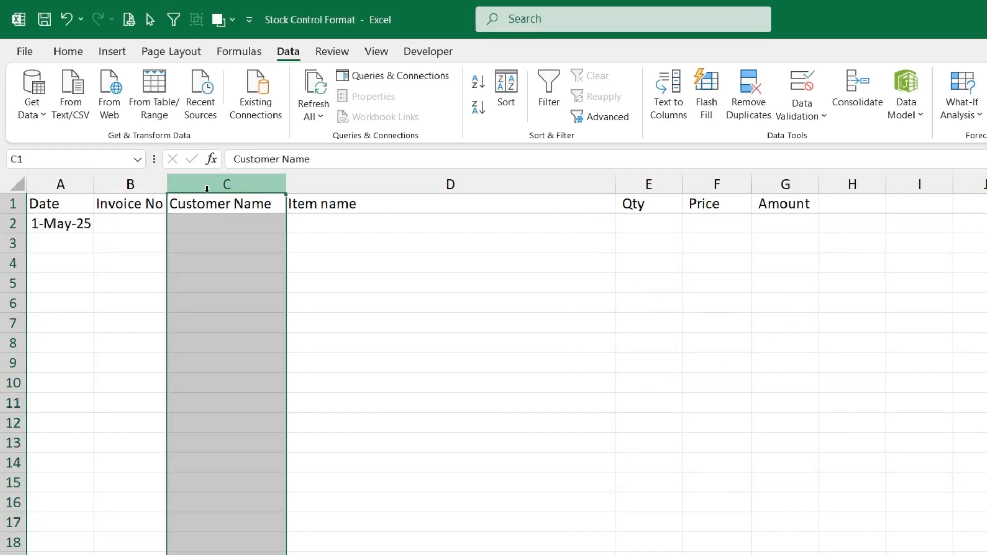
{"action": "left_click", "coordinate": [144, 223]}
{"action": "left_click", "coordinate": [226, 184]}
{"action": "left_click", "coordinate": [800, 111]}
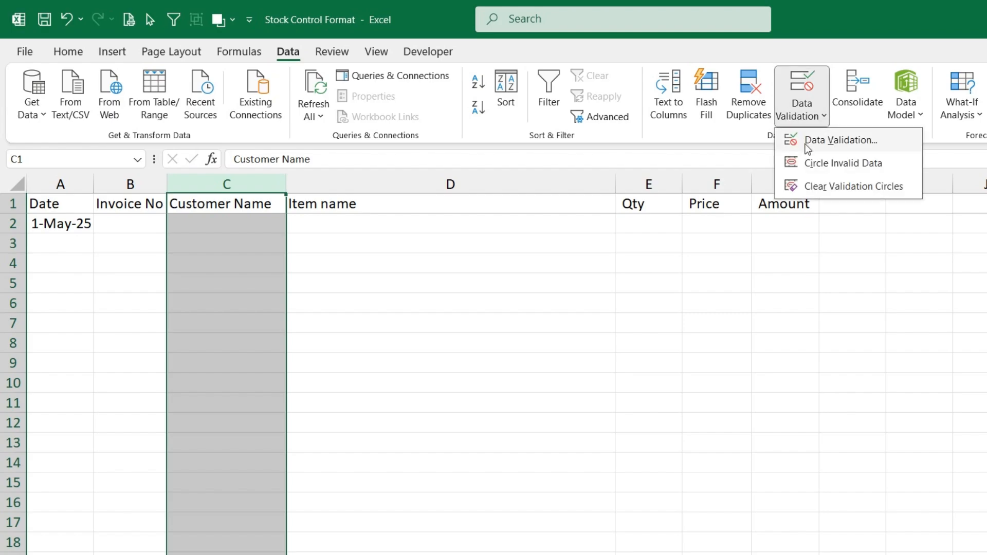
{"action": "left_click", "coordinate": [807, 140]}
{"action": "left_click", "coordinate": [743, 317]}
{"action": "left_click", "coordinate": [685, 363]}
{"action": "left_click", "coordinate": [678, 386]}
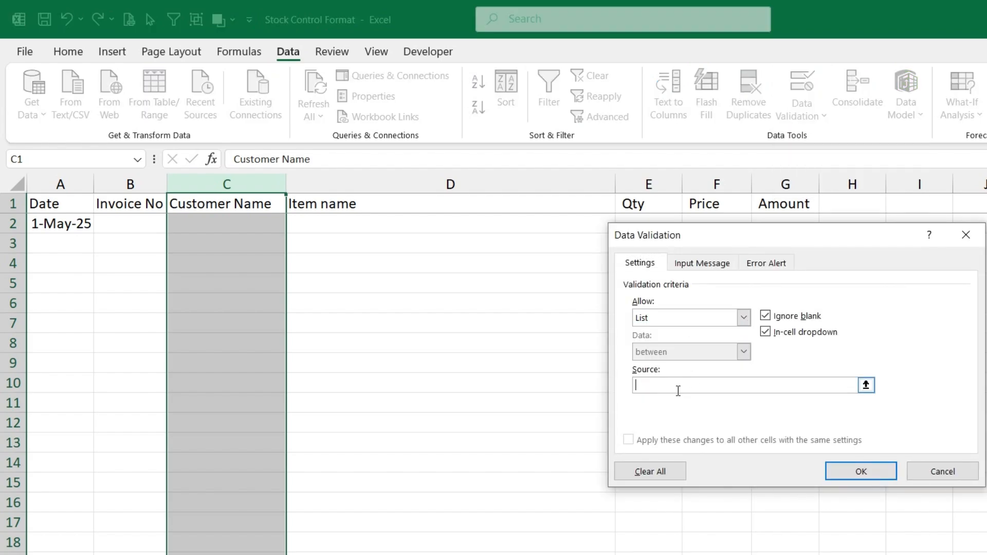
{"action": "key", "text": "F3"}
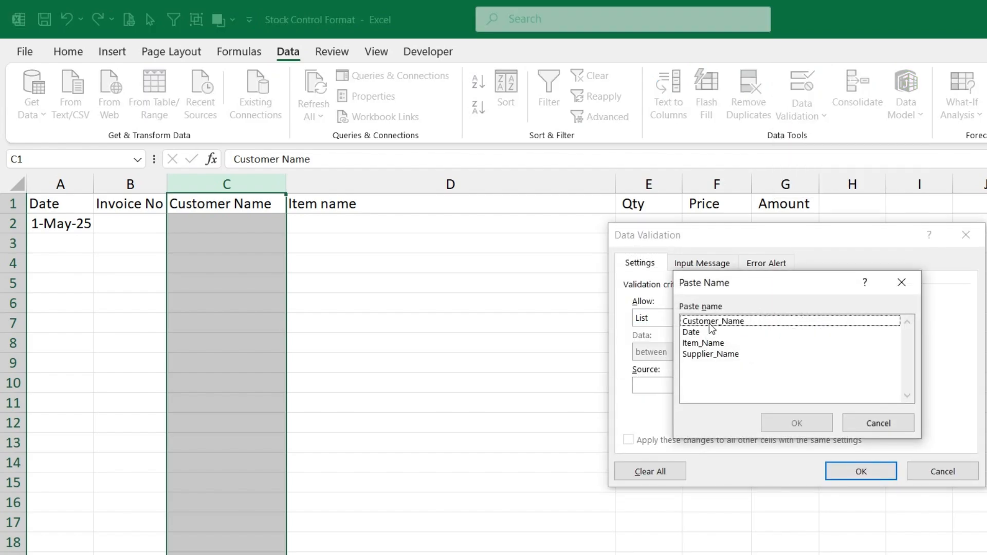
{"action": "left_click", "coordinate": [711, 322]}
{"action": "left_click", "coordinate": [808, 425]}
{"action": "left_click", "coordinate": [861, 470]}
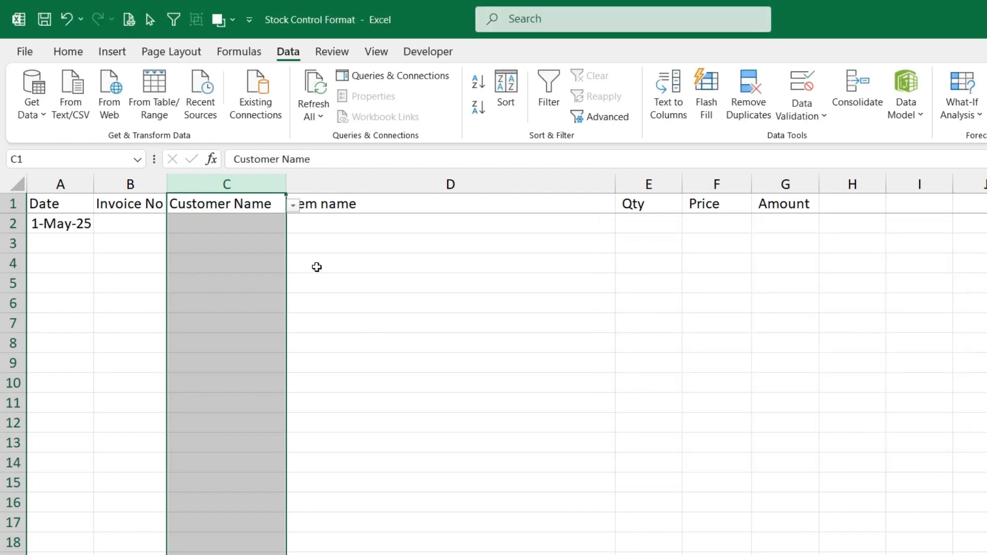
Choose Customer 2 from the dropdown in cell C2 of the Sales sheet
{"action": "left_click", "coordinate": [259, 228]}
{"action": "left_click", "coordinate": [292, 225]}
{"action": "left_click", "coordinate": [261, 252]}
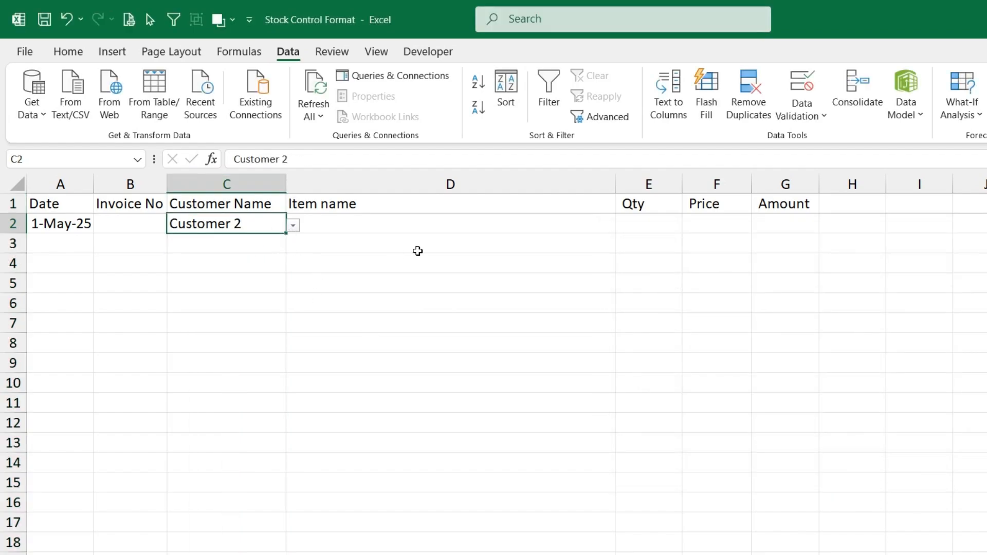
Apply list data validation to Item name column D of the Sales sheet, using the named range Item_Name as the source
{"action": "left_click", "coordinate": [442, 229]}
{"action": "left_click", "coordinate": [535, 185]}
{"action": "left_click", "coordinate": [806, 115]}
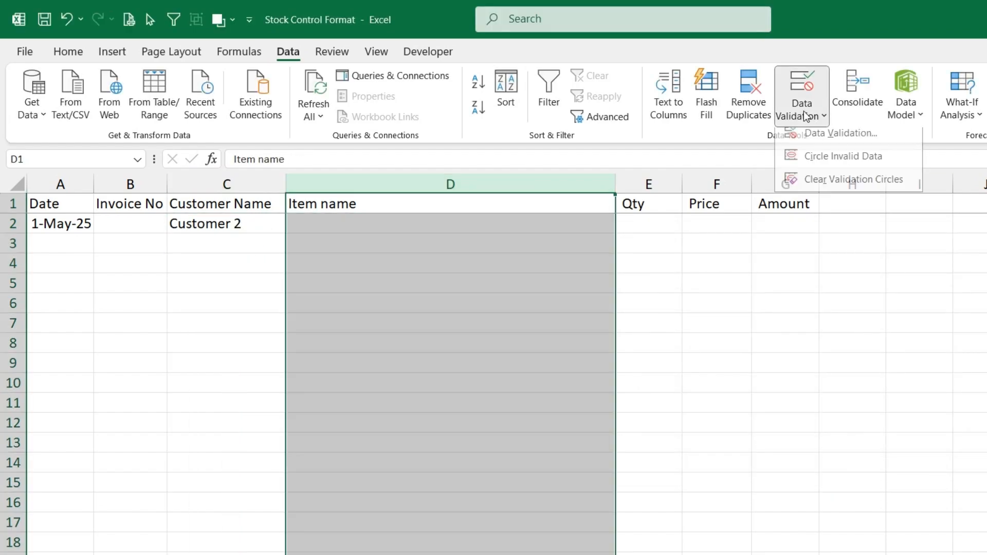
{"action": "left_click", "coordinate": [822, 134]}
{"action": "left_click", "coordinate": [743, 319]}
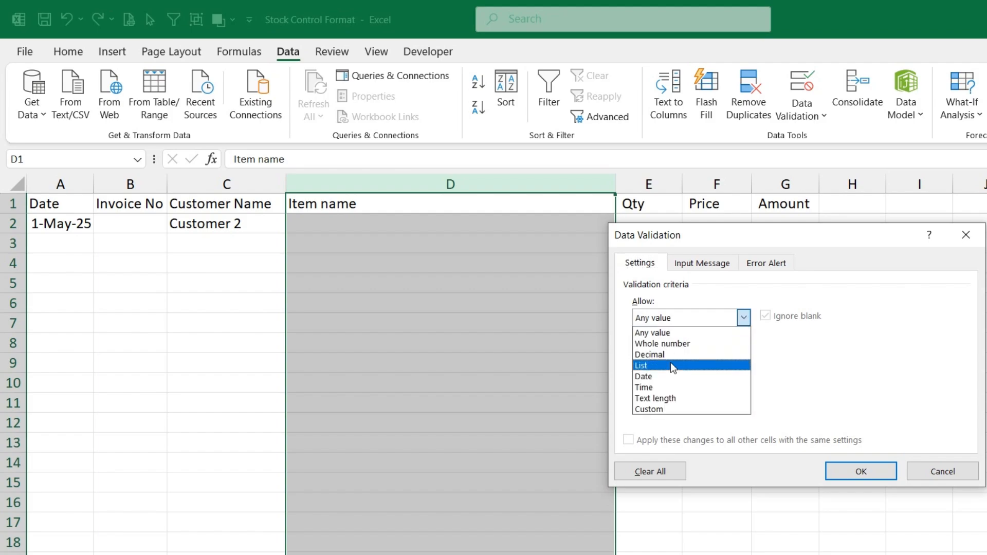
{"action": "left_click", "coordinate": [671, 366]}
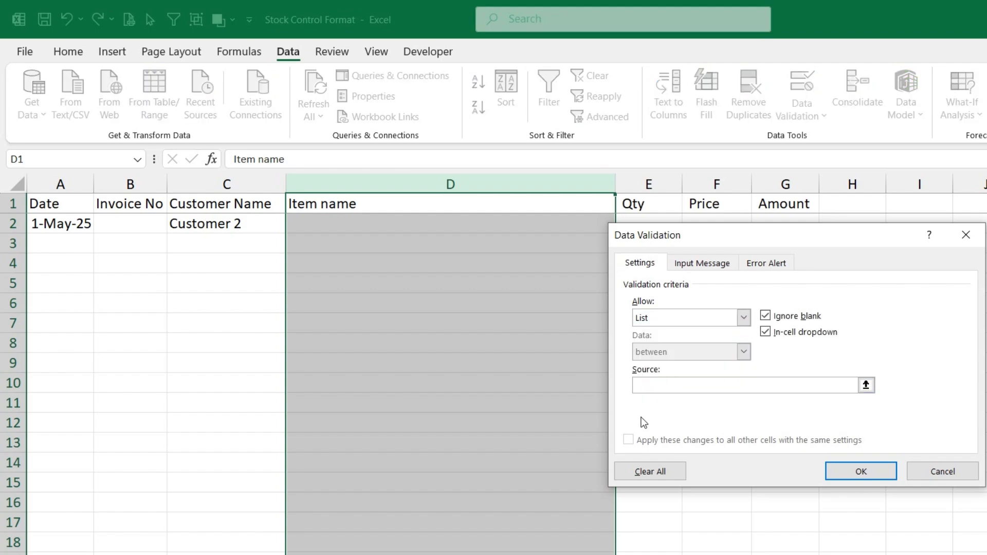
{"action": "key", "text": "F3"}
{"action": "left_click", "coordinate": [702, 343]}
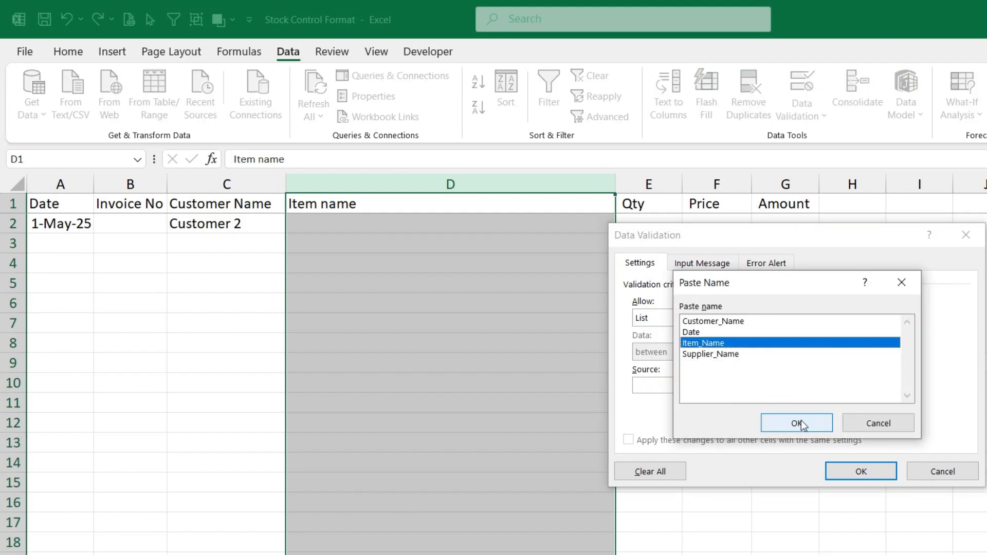
{"action": "left_click", "coordinate": [797, 423]}
{"action": "left_click", "coordinate": [858, 470]}
Choose coffee mix 3in1-moccona-espresso 18g x 27sachets from the dropdown in cell D2 of the Sales sheet
{"action": "left_click", "coordinate": [599, 227]}
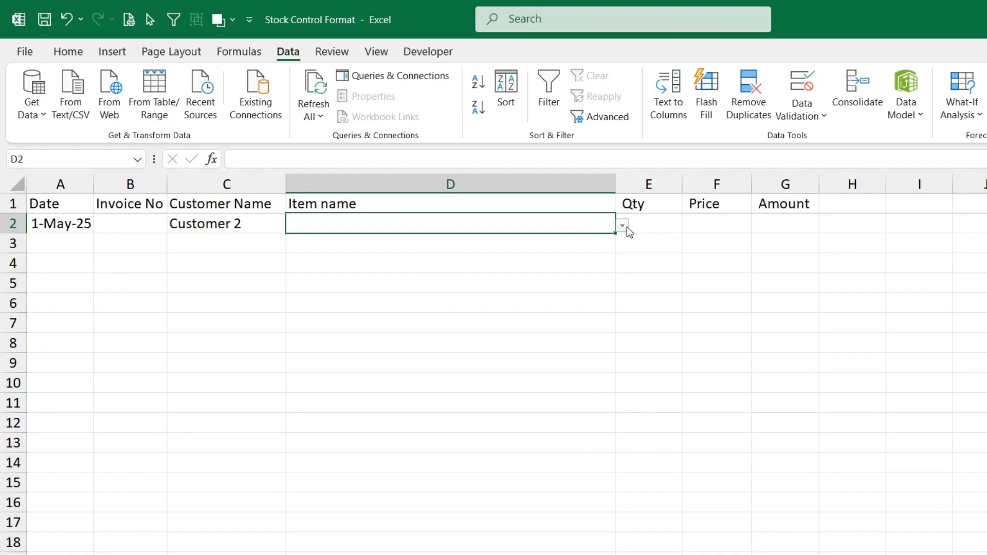
{"action": "left_click", "coordinate": [623, 226]}
{"action": "left_click", "coordinate": [511, 239]}
{"action": "left_click", "coordinate": [649, 211]}
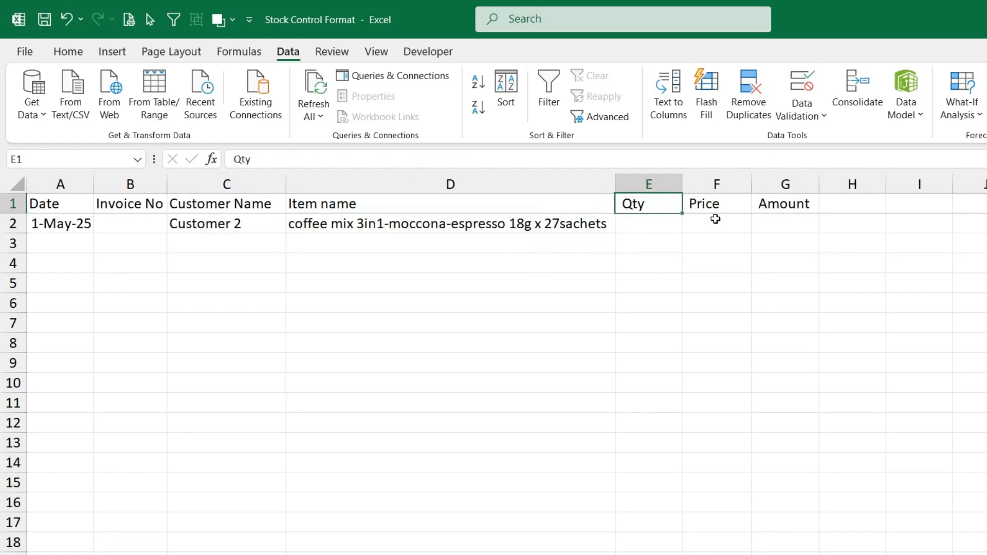
Enter =VLOOKUP(D2,'Item List'!B:D,3,0) in Price cell F2 of the Sales sheet and fill it down to F16
{"action": "left_click", "coordinate": [716, 218]}
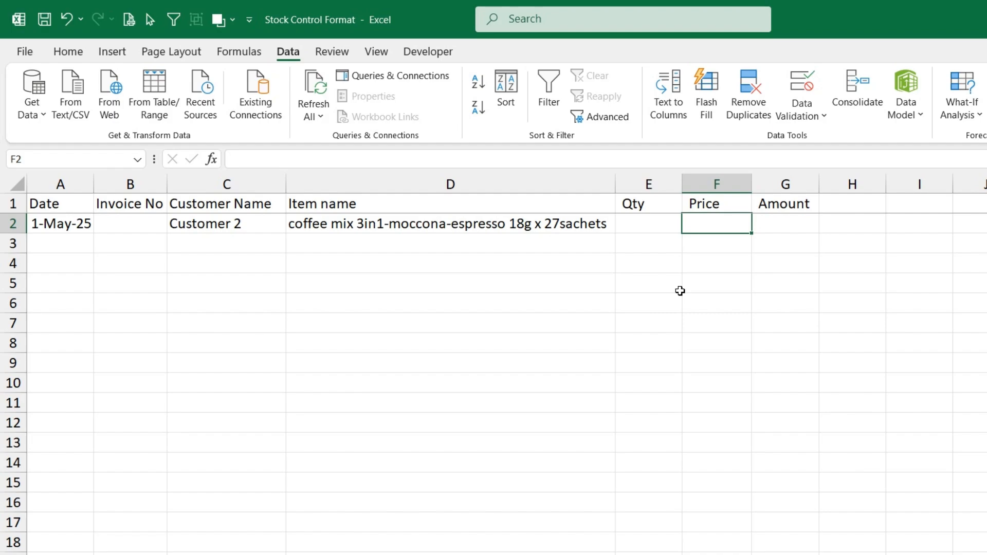
{"action": "type", "text": "=vlo"}
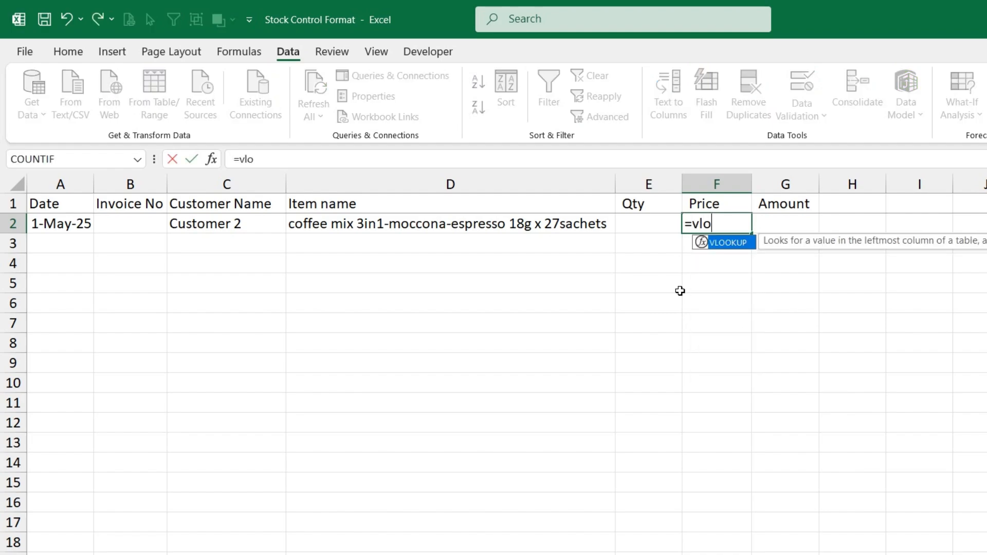
{"action": "key", "text": "Tab"}
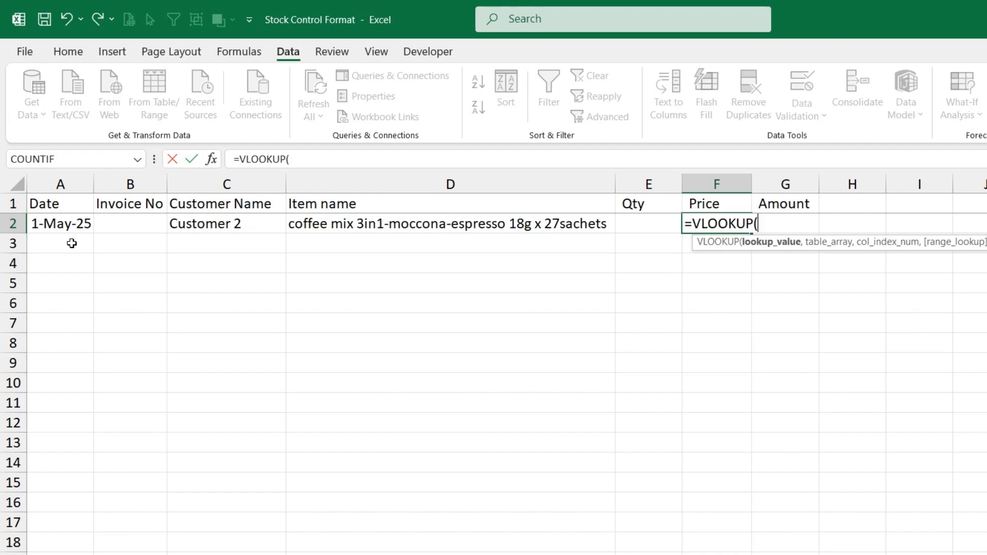
{"action": "left_click", "coordinate": [303, 224]}
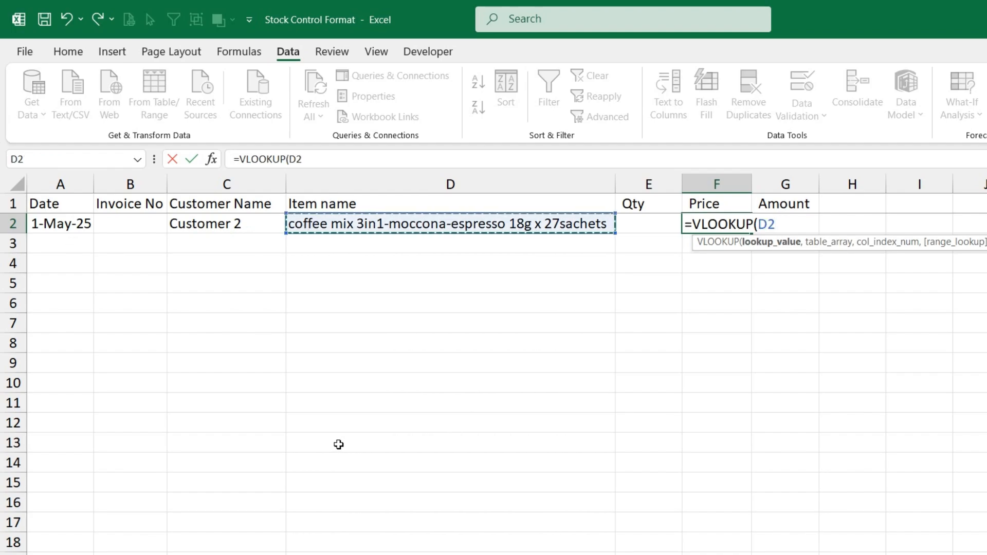
{"action": "type", "text": ","}
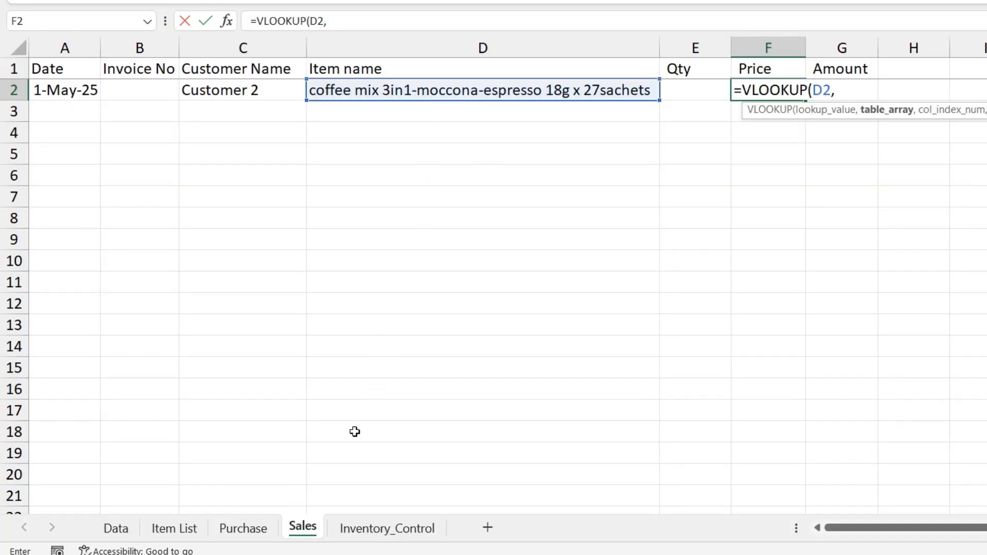
{"action": "left_click", "coordinate": [173, 528]}
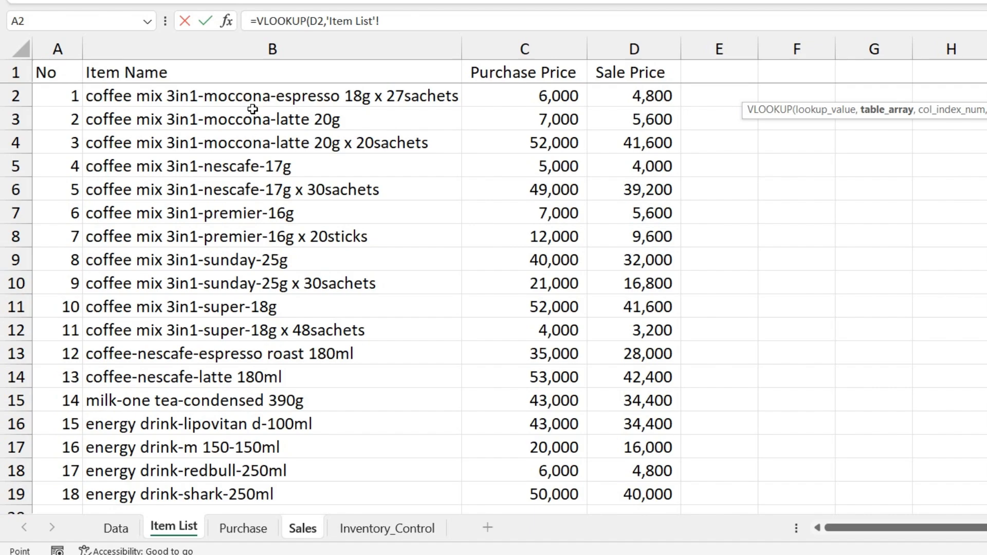
{"action": "left_click_drag", "start_coordinate": [260, 46], "coordinate": [649, 73]}
{"action": "type", "text": ","}
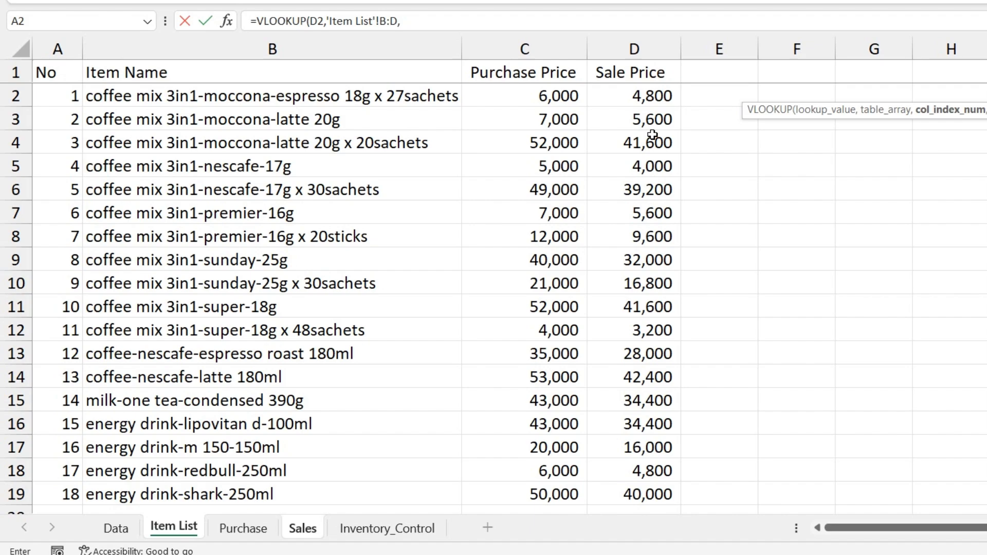
{"action": "type", "text": "3,"}
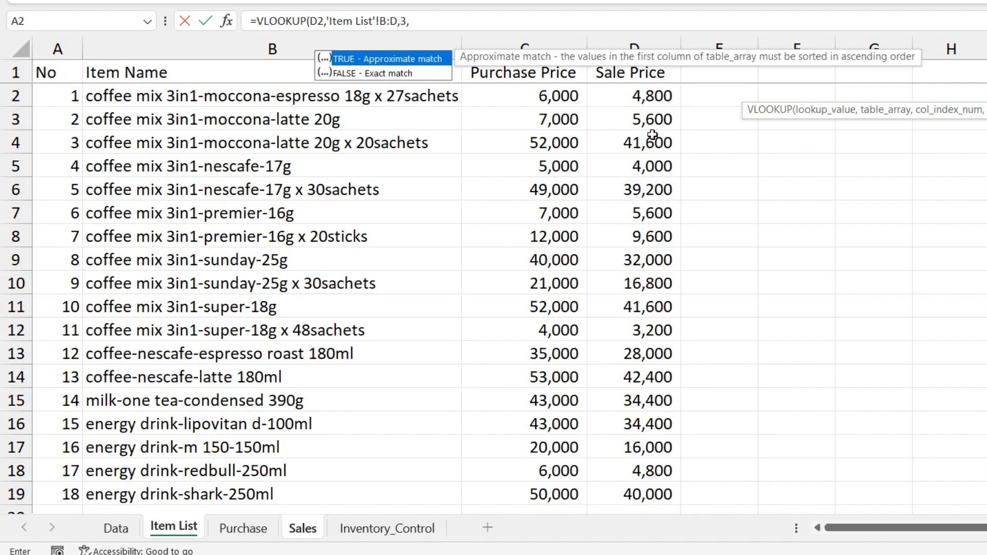
{"action": "type", "text": "0)"}
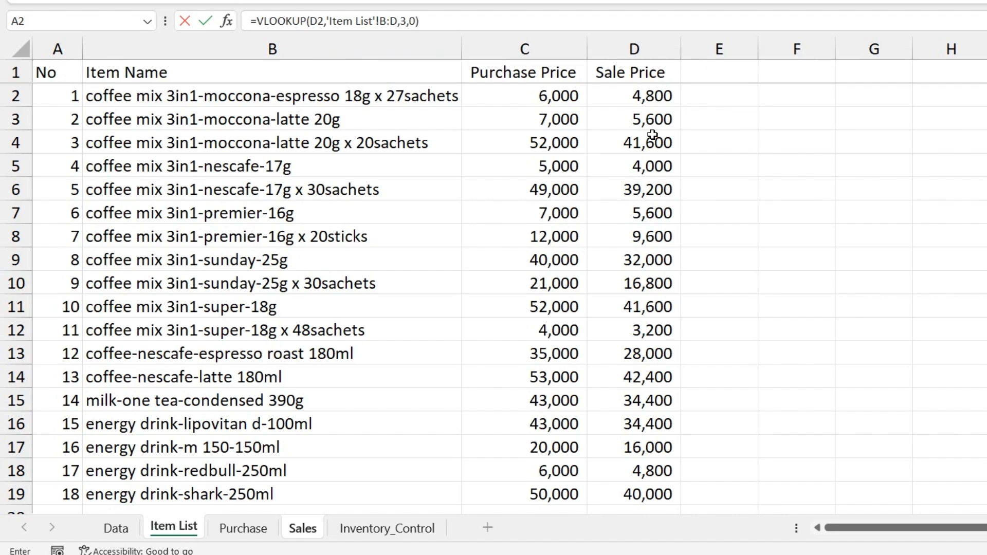
{"action": "key", "text": "Return"}
{"action": "left_click", "coordinate": [752, 87]}
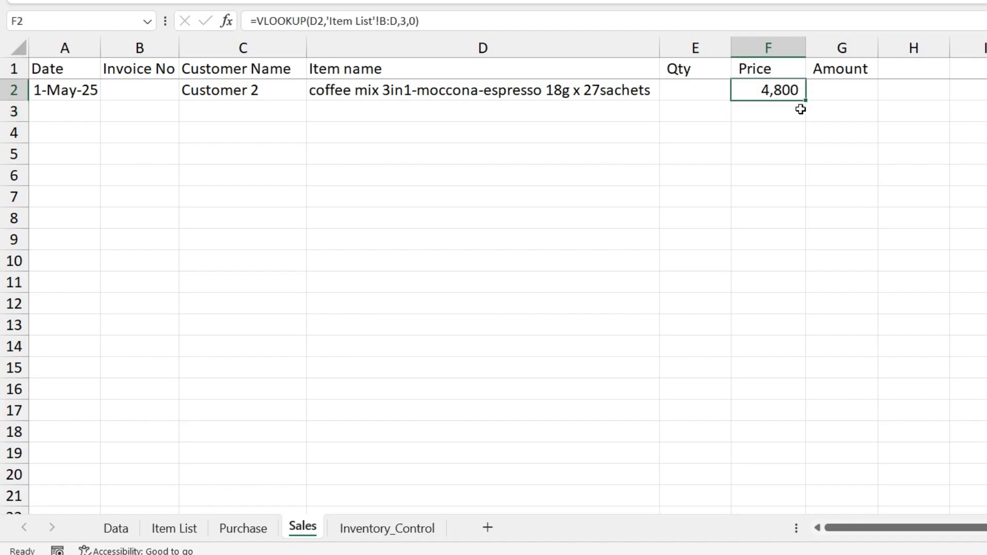
{"action": "left_click_drag", "start_coordinate": [805, 101], "coordinate": [781, 381]}
Wrap the F2 price lookup in IFERROR with "" as the error value and refill the formula down to F16
{"action": "left_click", "coordinate": [775, 91]}
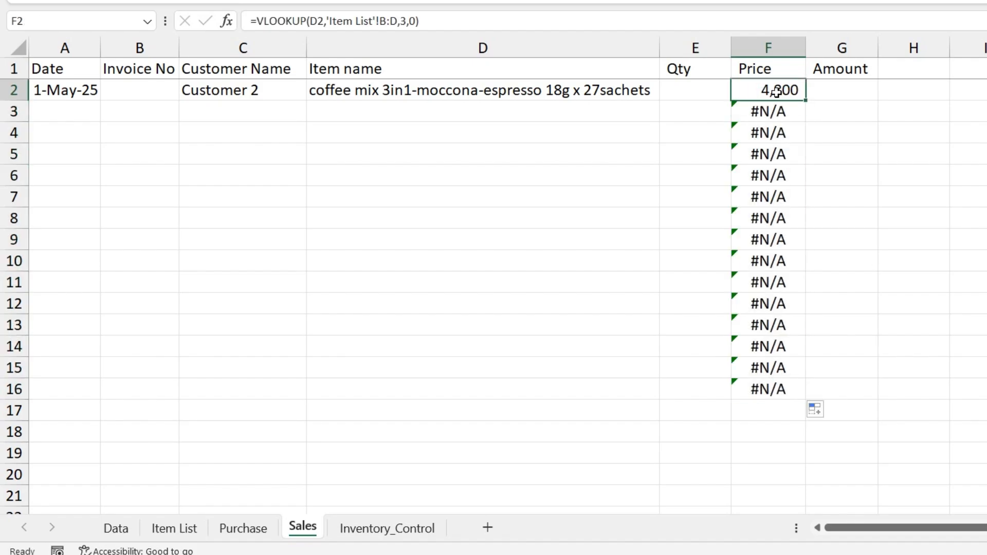
{"action": "left_click", "coordinate": [258, 21]}
{"action": "type", "text": "ifer"}
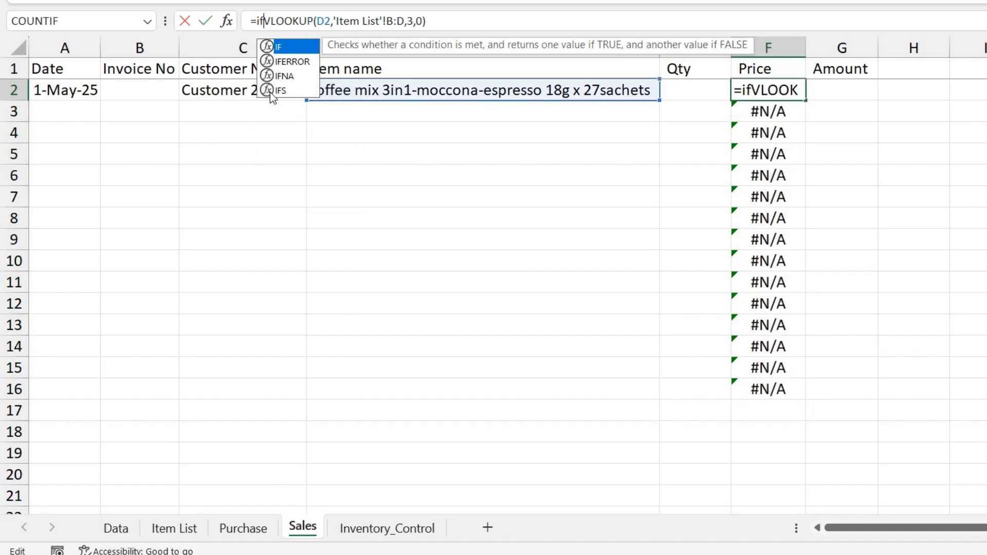
{"action": "key", "text": "Tab"}
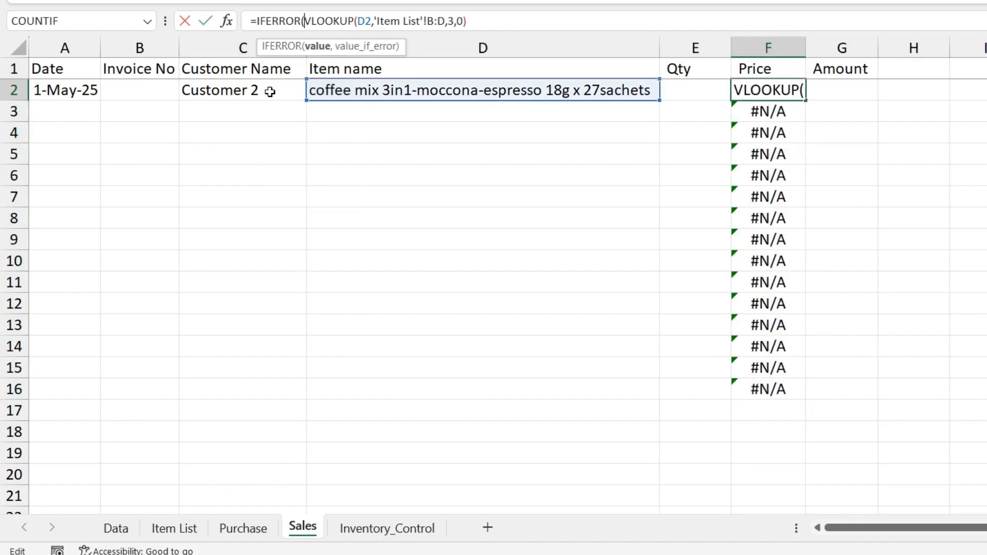
{"action": "left_click", "coordinate": [528, 27]}
{"action": "type", "text": ","}
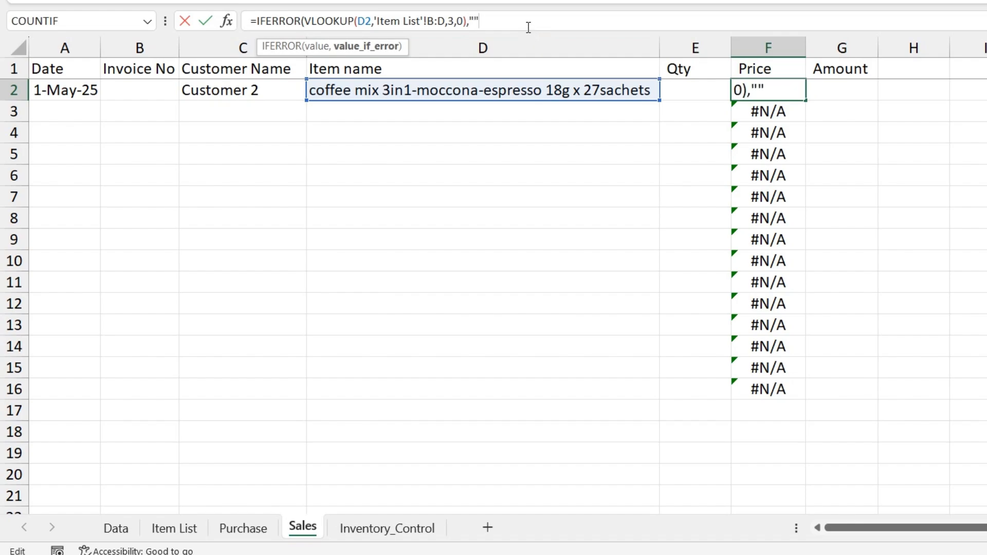
{"action": "key", "text": "Return"}
{"action": "key", "text": "Return"}
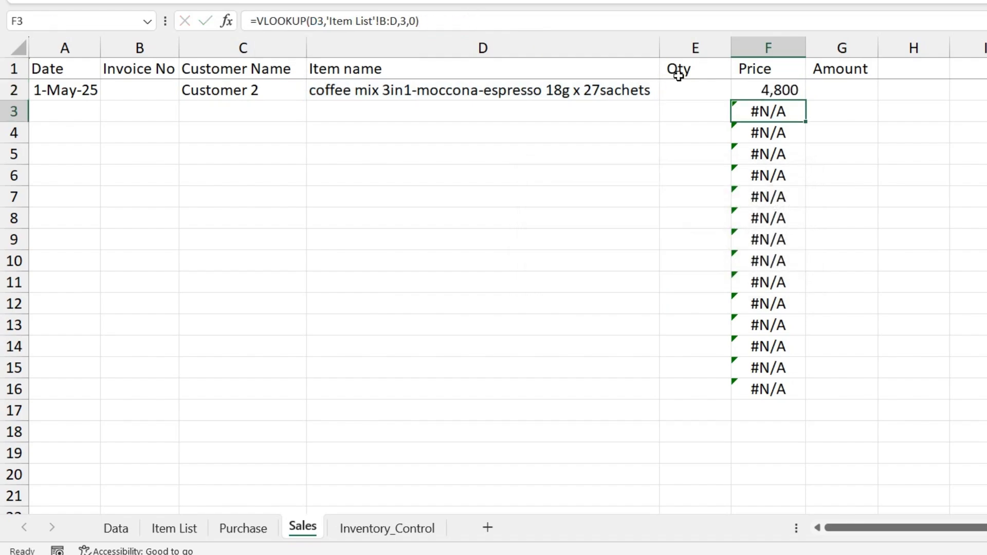
{"action": "left_click", "coordinate": [793, 83]}
{"action": "double_click", "coordinate": [805, 101]}
{"action": "key", "text": "Right"}
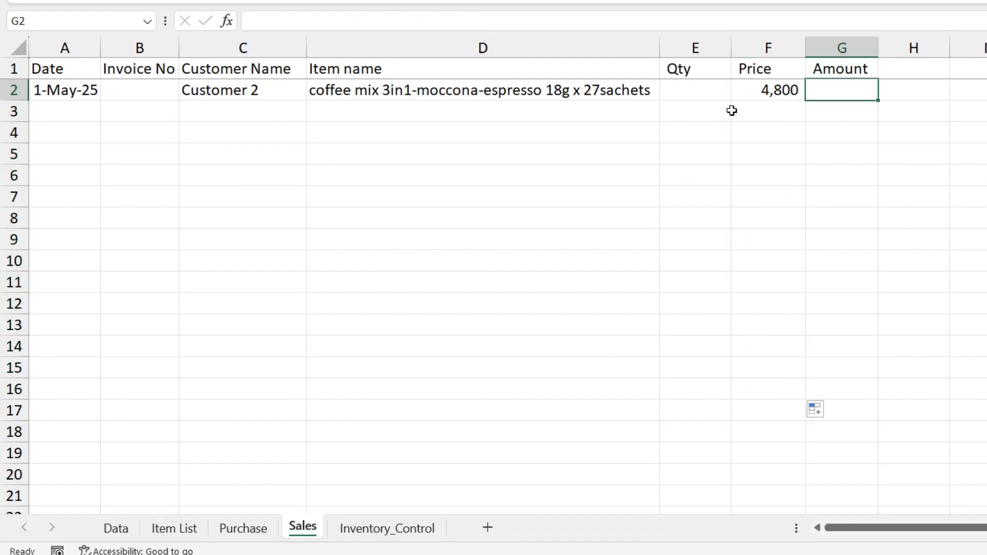
Enter 1 as the quantity in cell E2 of the Sales sheet and replace it with 2
{"action": "left_click", "coordinate": [723, 91]}
{"action": "type", "text": "1"}
{"action": "key", "text": "Return"}
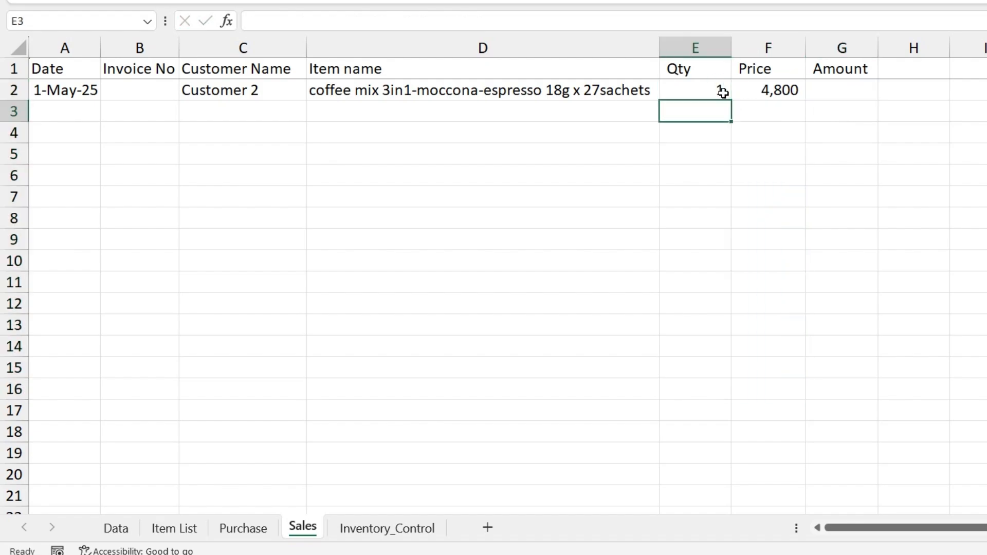
{"action": "left_click", "coordinate": [864, 77]}
{"action": "left_click", "coordinate": [669, 84]}
{"action": "type", "text": "2"}
{"action": "key", "text": "Tab"}
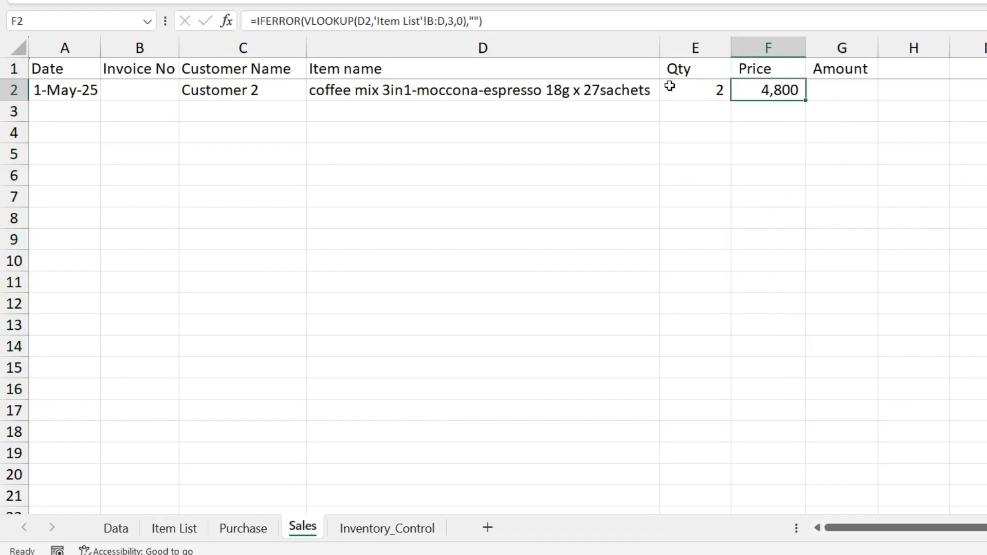
Enter =E2*F2 in Amount cell G2 of the Sales sheet and fill it down to G17
{"action": "left_click", "coordinate": [845, 87]}
{"action": "type", "text": "="}
{"action": "left_click", "coordinate": [717, 90]}
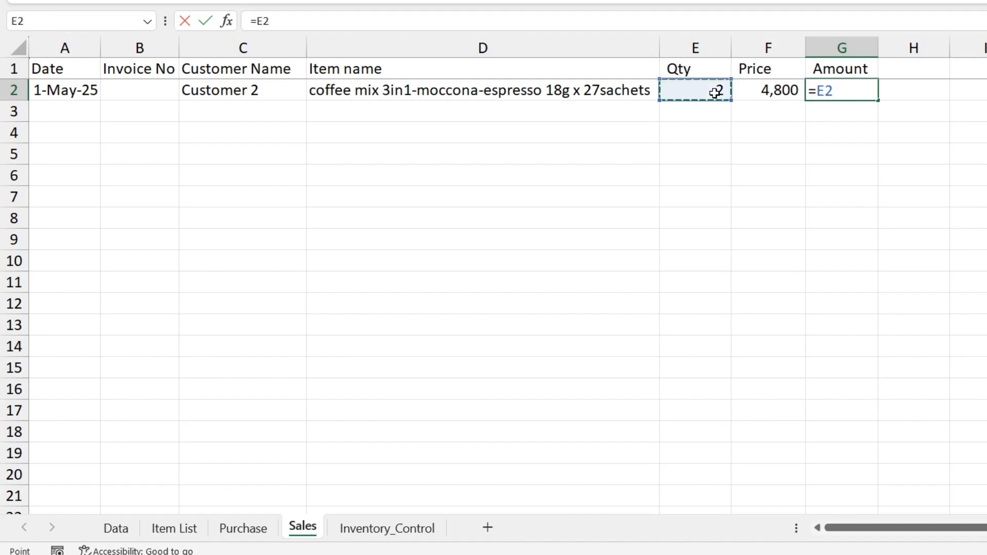
{"action": "type", "text": "*"}
{"action": "left_click", "coordinate": [762, 96]}
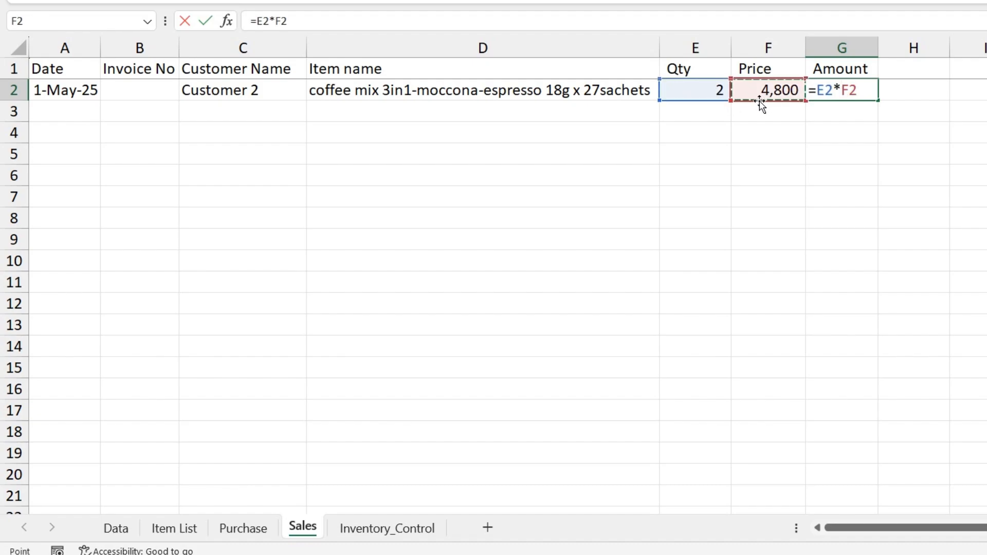
{"action": "key", "text": "Return"}
{"action": "left_click", "coordinate": [860, 95]}
{"action": "left_click_drag", "start_coordinate": [877, 101], "coordinate": [859, 413]}
Change the G2 amount formula to =IFERROR(E2*F2,"") and refill it down the Amount column
{"action": "left_click", "coordinate": [846, 86]}
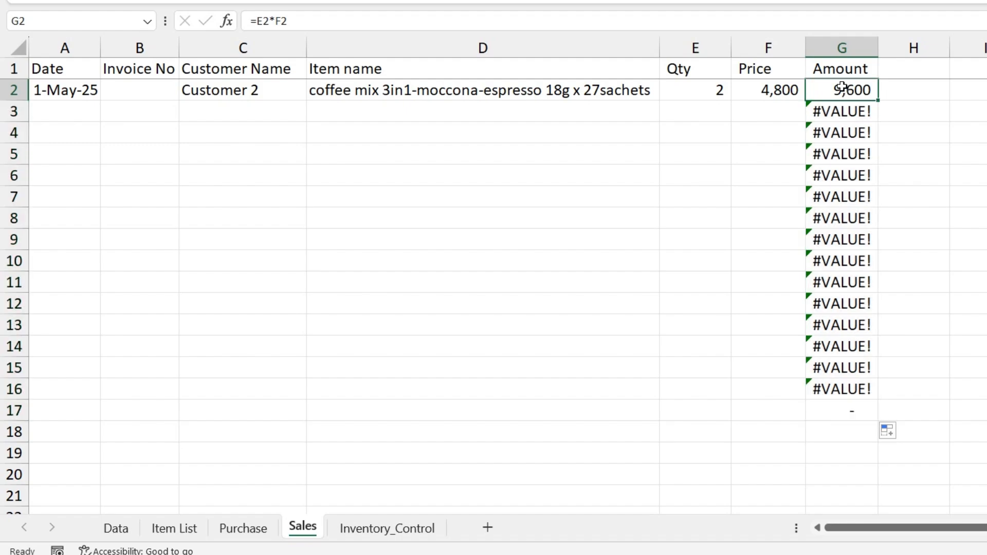
{"action": "left_click", "coordinate": [261, 21]}
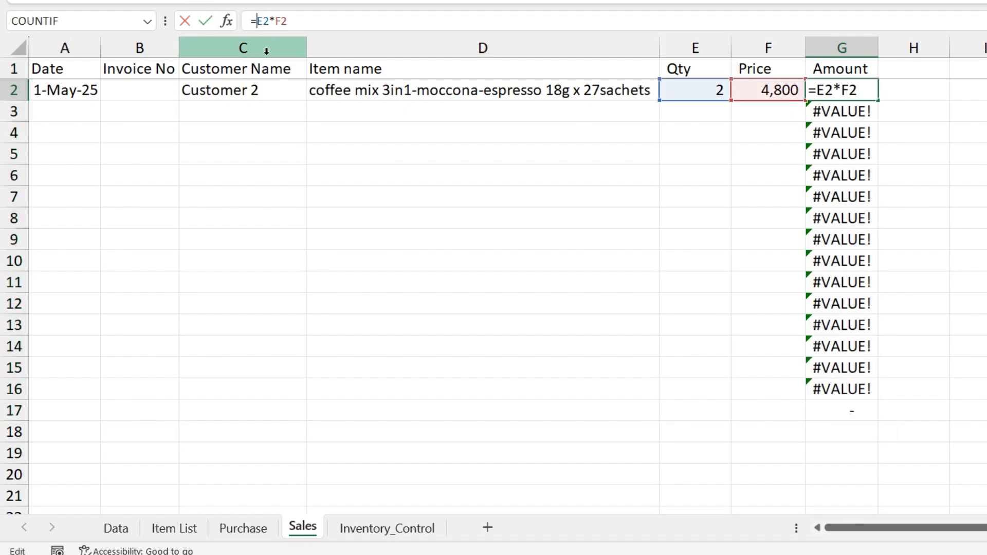
{"action": "type", "text": "ifer"}
{"action": "double_click", "coordinate": [265, 47]}
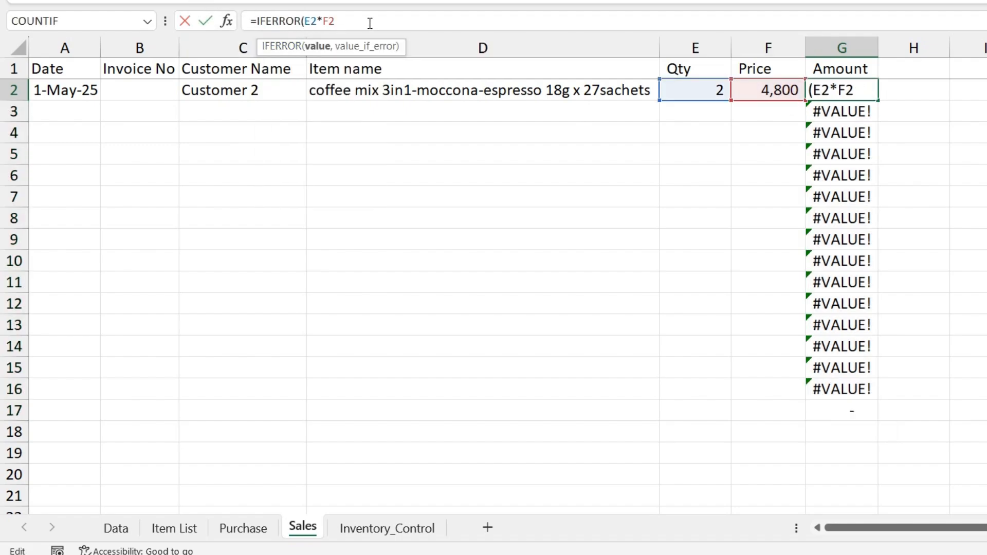
{"action": "type", "text": ","}
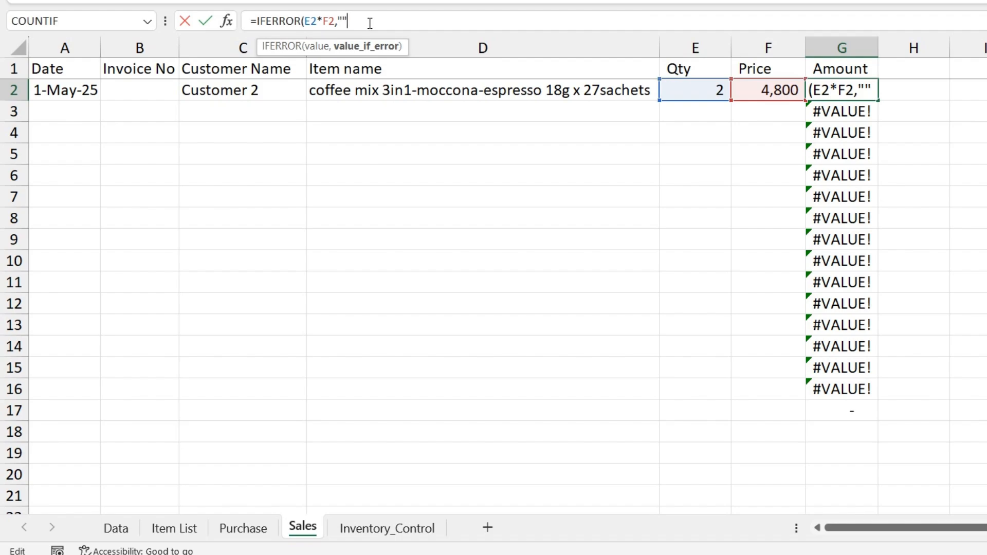
{"action": "type", "text": "\"\""}
{"action": "key", "text": "Return"}
{"action": "left_click", "coordinate": [868, 95]}
{"action": "double_click", "coordinate": [878, 101]}
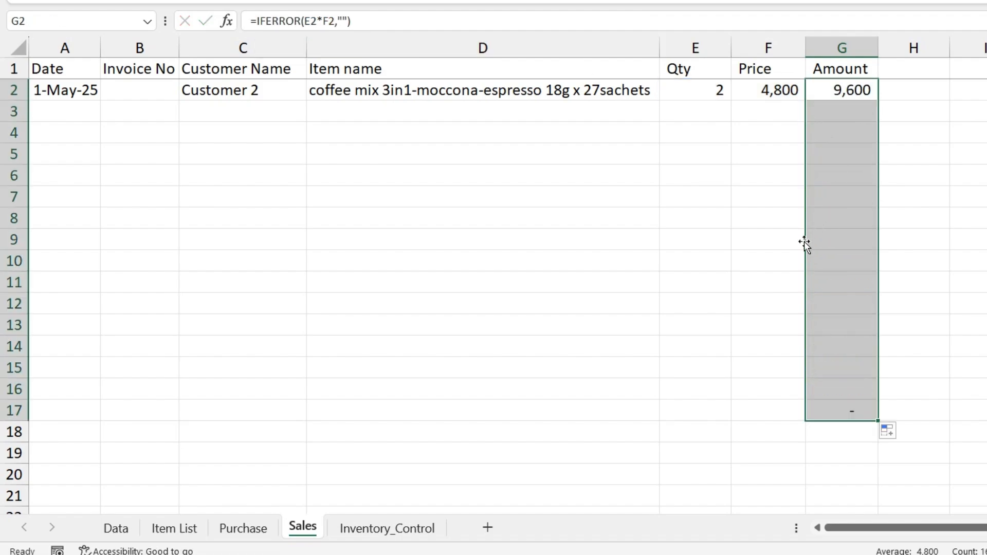
{"action": "left_click", "coordinate": [464, 304]}
Open the Inventory_Control sheet and look over its Item Name, Purchase and Sales columns
{"action": "left_click", "coordinate": [383, 528]}
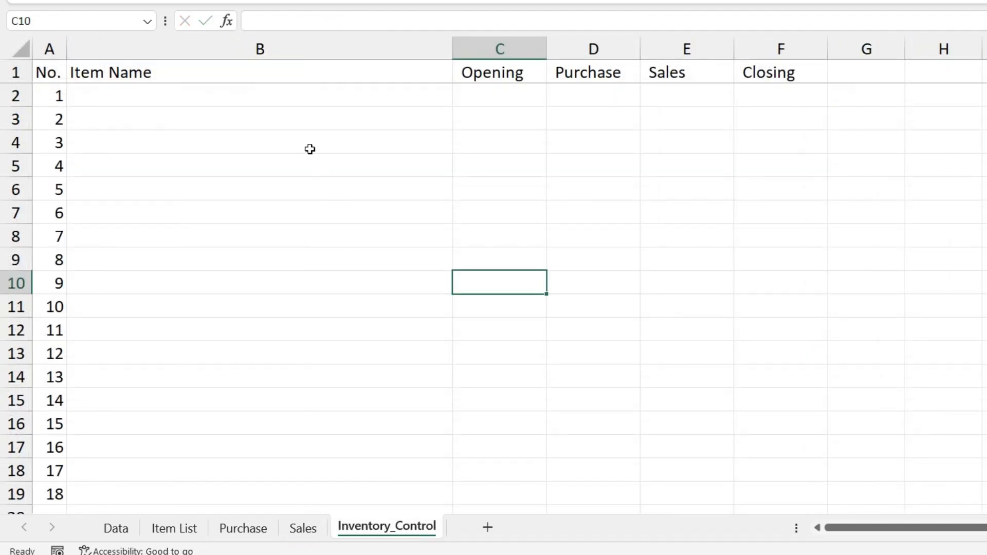
{"action": "left_click", "coordinate": [309, 149]}
{"action": "left_click", "coordinate": [597, 90]}
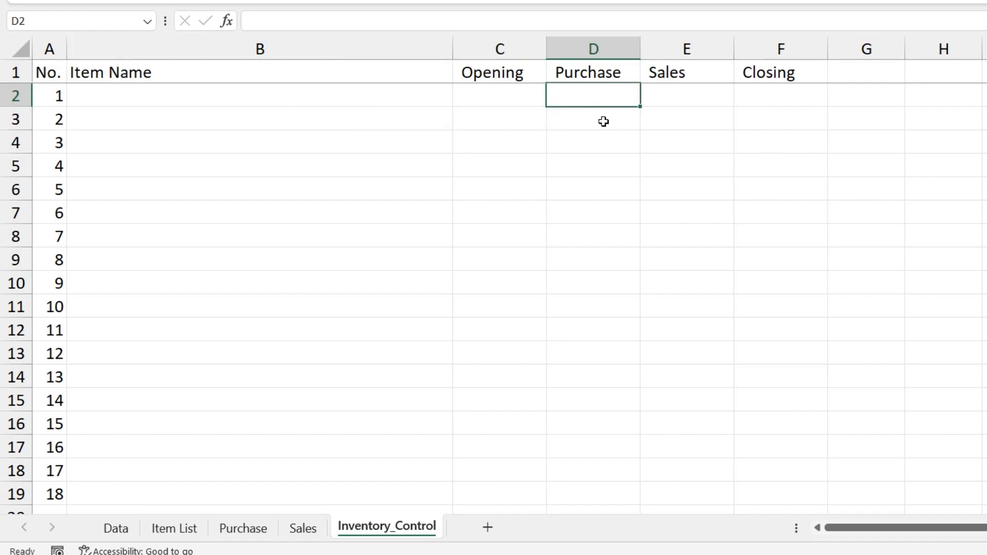
{"action": "left_click", "coordinate": [689, 102]}
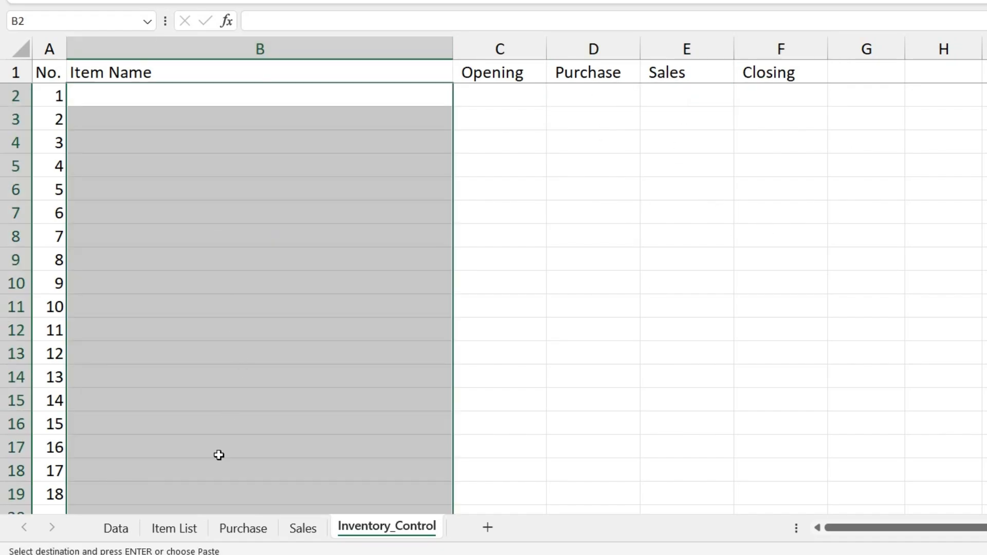
Copy the item names in B2:B19 of the Item List sheet into the Item Name column of Inventory_Control, starting at B2
{"action": "left_click", "coordinate": [191, 529]}
{"action": "left_click", "coordinate": [192, 100]}
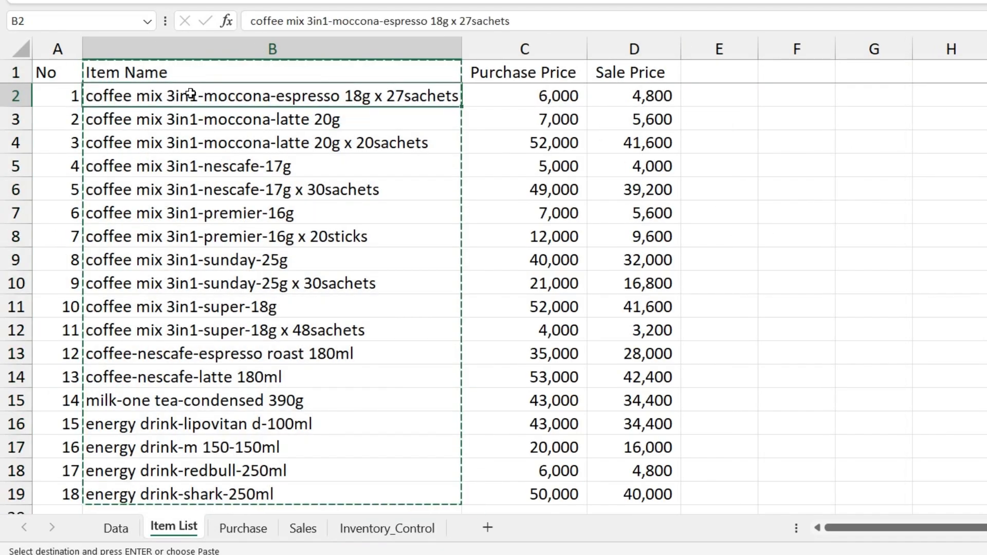
{"action": "key", "text": "Escape"}
{"action": "scroll", "coordinate": [229, 356], "scroll_direction": "down", "scroll_amount": 6}
{"action": "scroll", "coordinate": [274, 202], "scroll_direction": "up", "scroll_amount": 1}
{"action": "scroll", "coordinate": [274, 202], "scroll_direction": "up", "scroll_amount": 2}
{"action": "left_click", "coordinate": [286, 286], "text": "shift"}
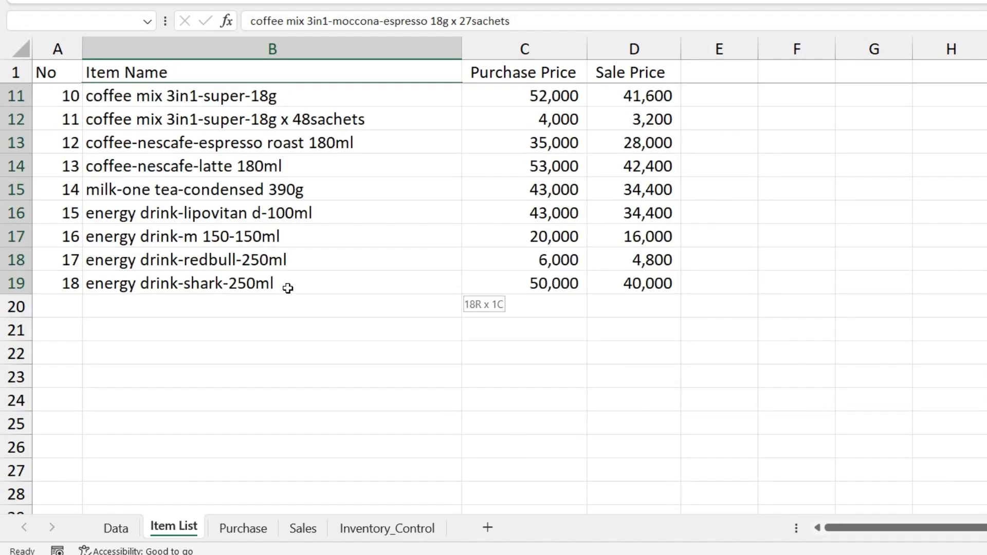
{"action": "key", "text": "ctrl+c"}
{"action": "left_click", "coordinate": [383, 529]}
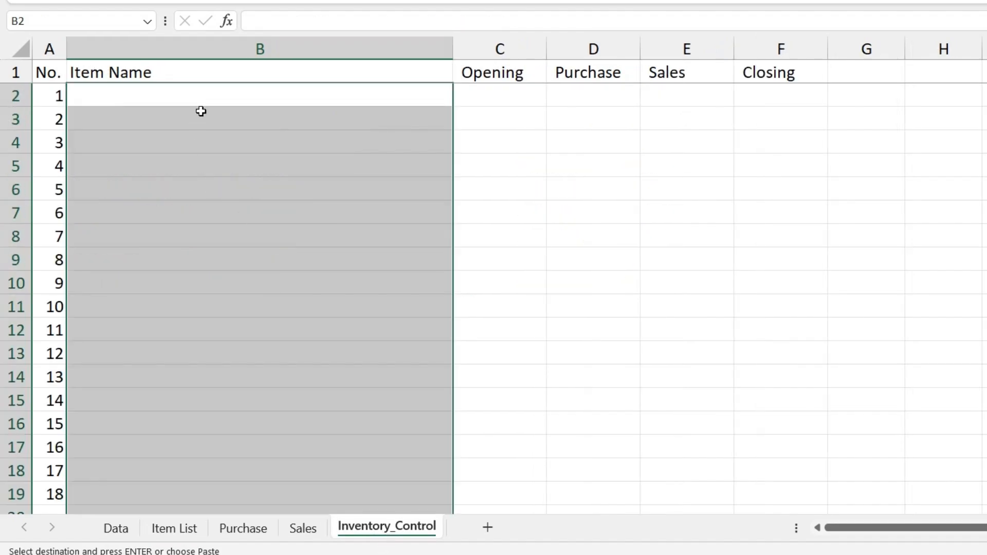
{"action": "right_click", "coordinate": [200, 98]}
{"action": "left_click", "coordinate": [265, 154]}
{"action": "key", "text": "Escape"}
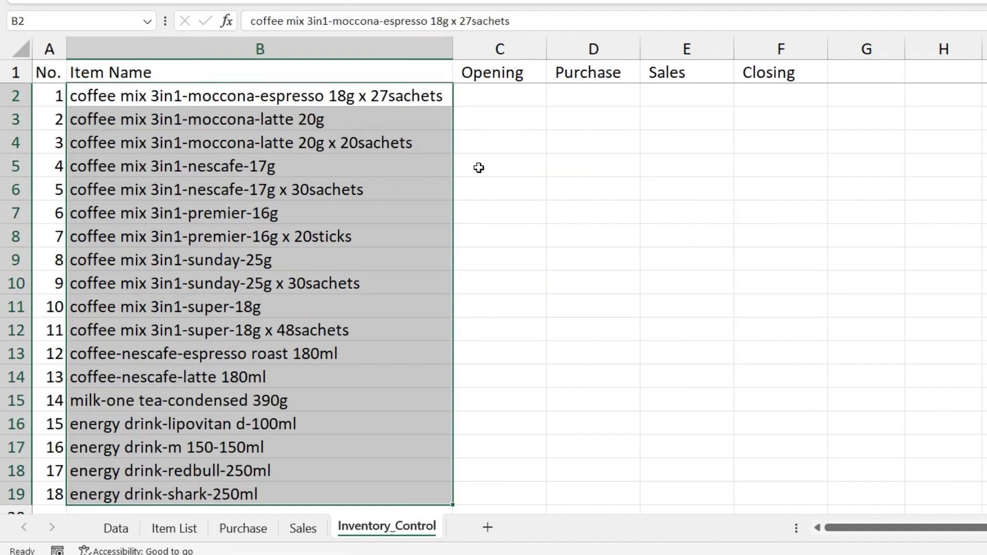
{"action": "left_click", "coordinate": [583, 99]}
{"action": "left_click", "coordinate": [509, 97]}
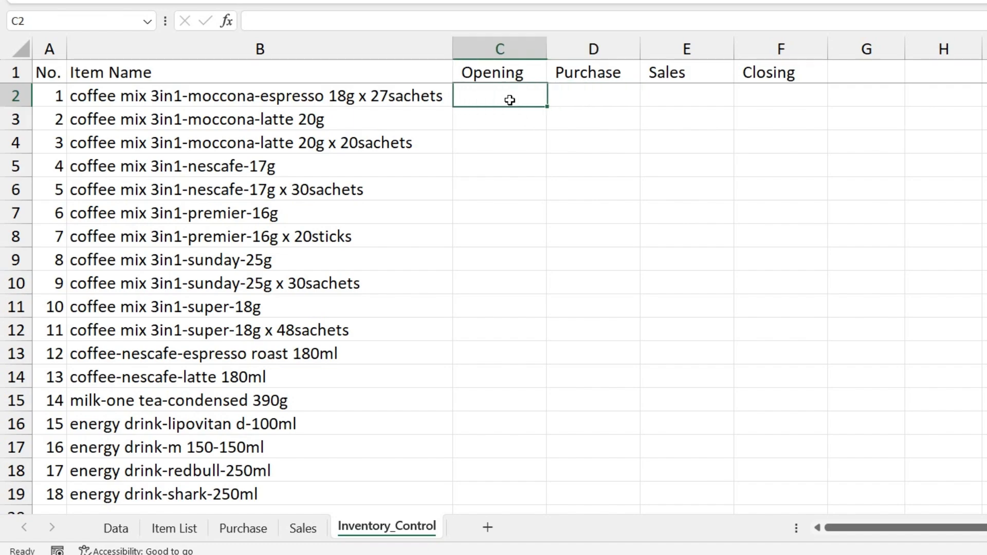
{"action": "left_click", "coordinate": [594, 98]}
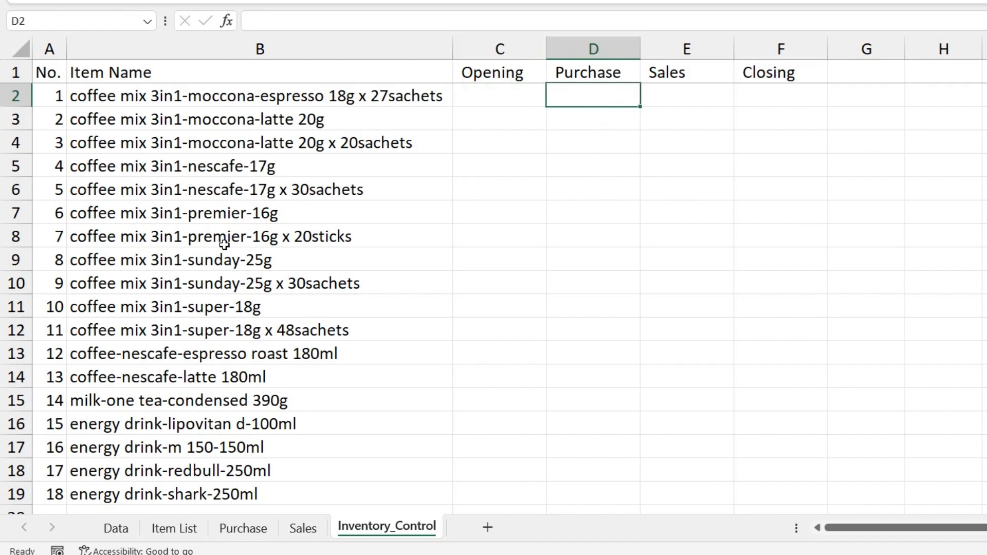
{"action": "left_click", "coordinate": [221, 532]}
{"action": "left_click", "coordinate": [364, 532]}
{"action": "left_click", "coordinate": [397, 102]}
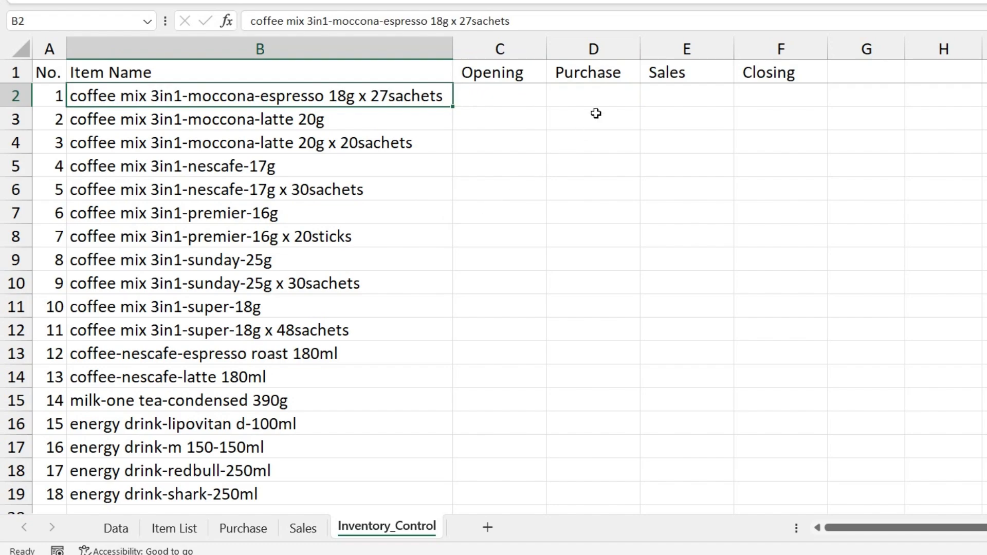
Enter =SUMIF(Purchase!D:D,Inventory_Control!B2,Purchase!E:E) in Purchase cell D2 of the Inventory_Control sheet
{"action": "left_click", "coordinate": [597, 96]}
{"action": "type", "text": "="}
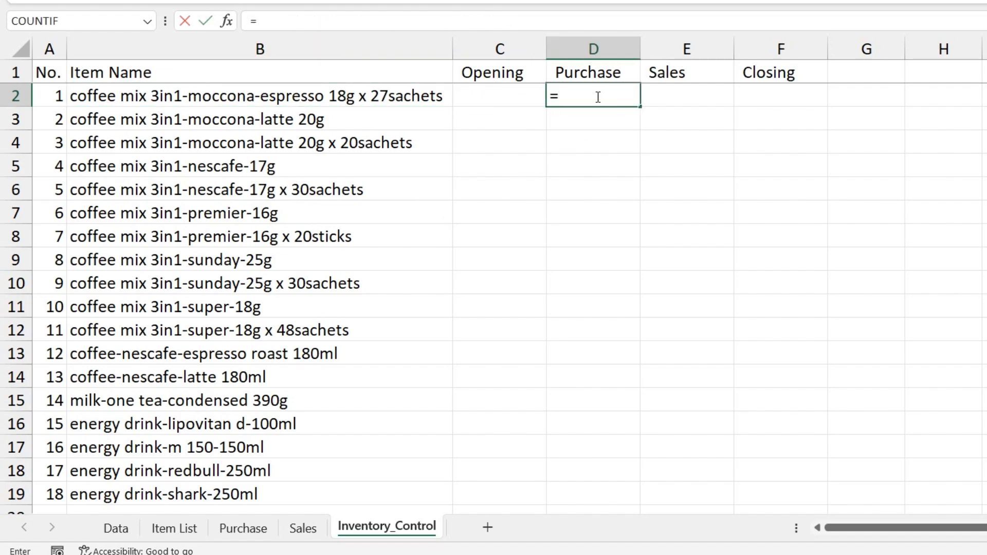
{"action": "type", "text": "sumi"}
{"action": "key", "text": "Tab"}
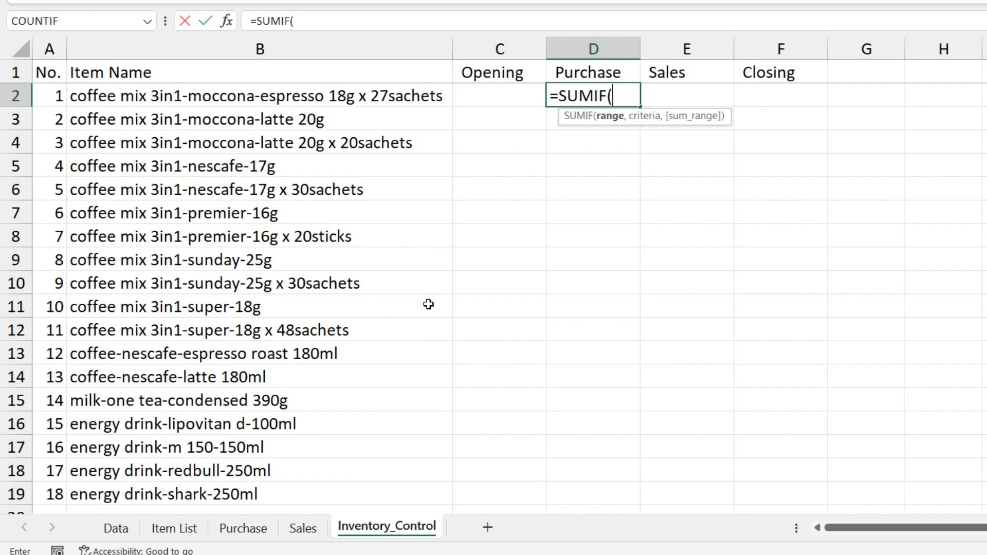
{"action": "left_click", "coordinate": [243, 529]}
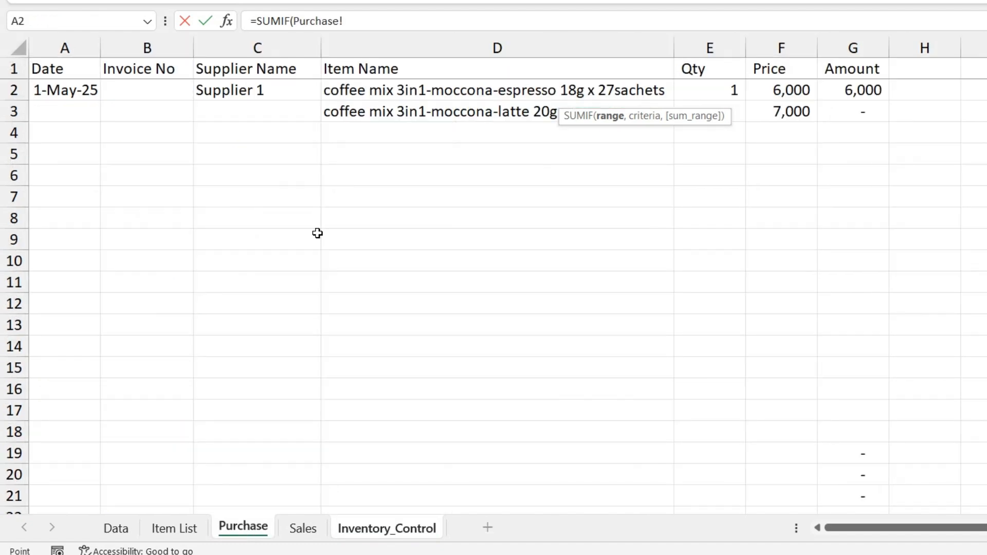
{"action": "left_click", "coordinate": [418, 49]}
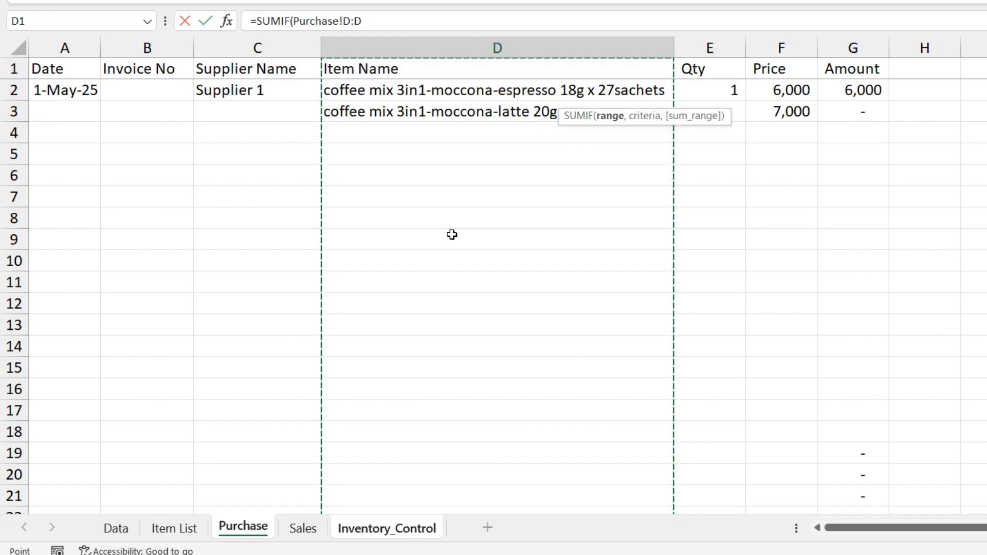
{"action": "type", "text": ","}
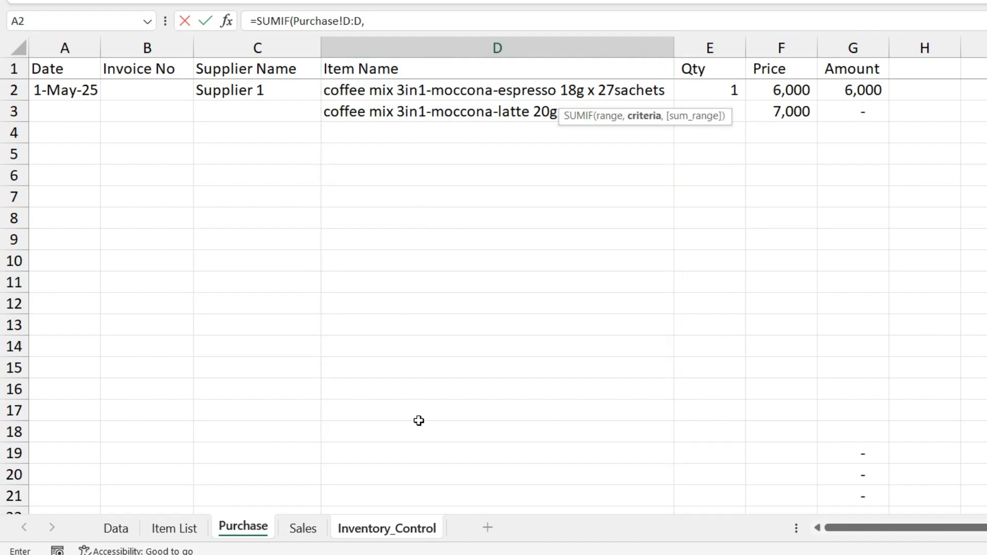
{"action": "left_click", "coordinate": [381, 535]}
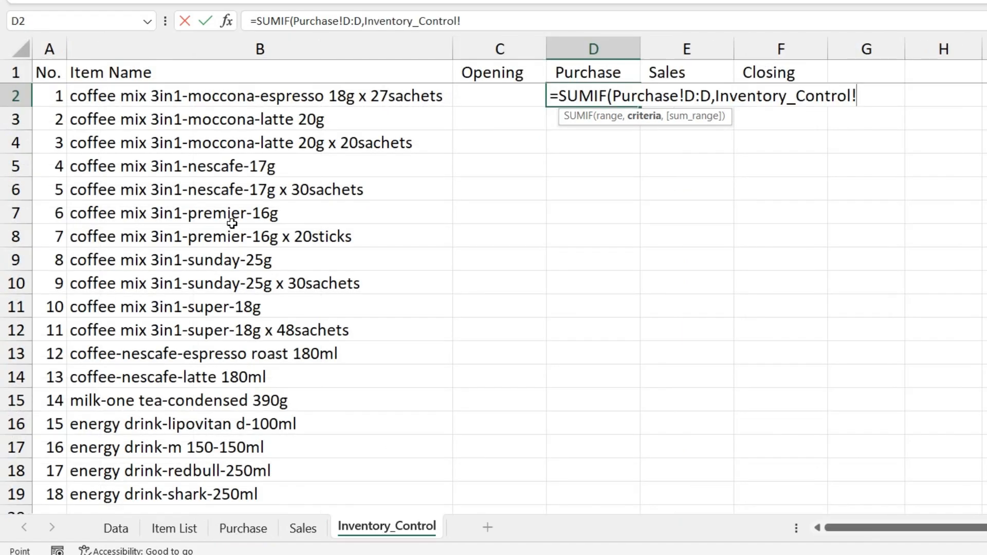
{"action": "left_click", "coordinate": [203, 95]}
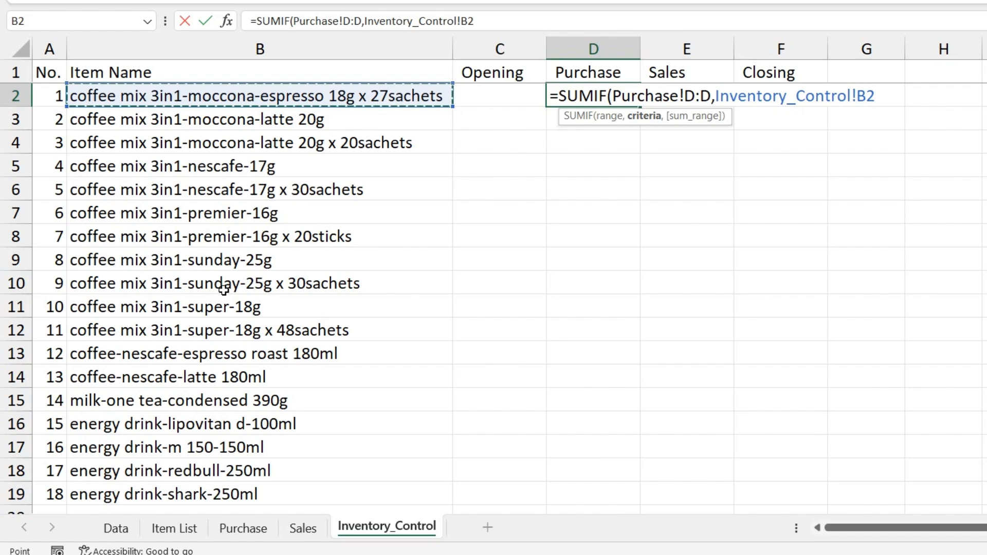
{"action": "type", "text": ","}
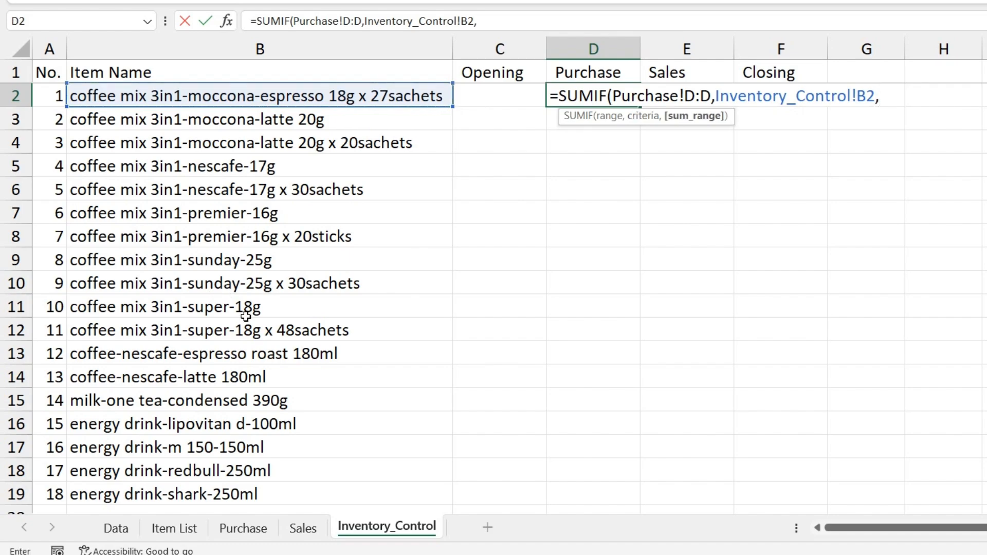
{"action": "left_click", "coordinate": [232, 528]}
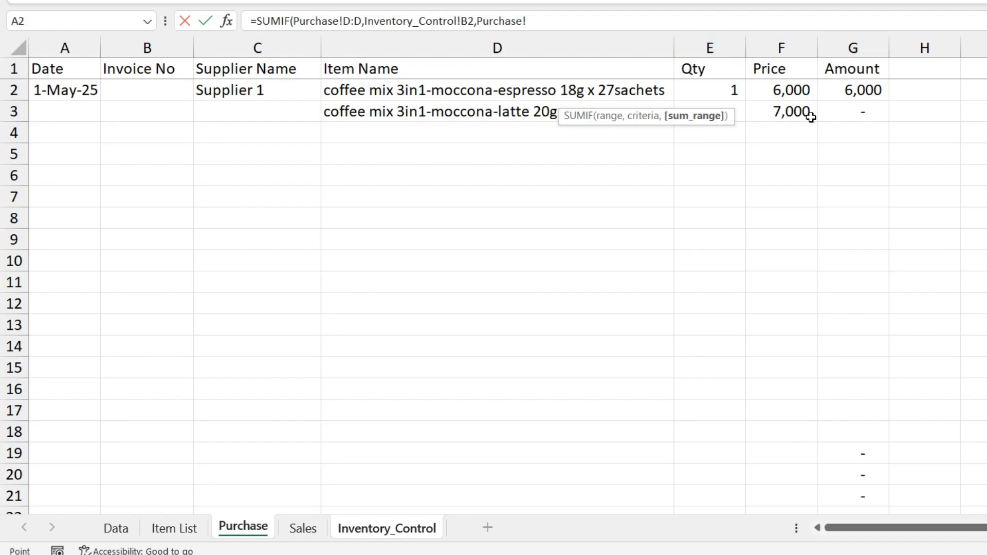
{"action": "left_click", "coordinate": [724, 49]}
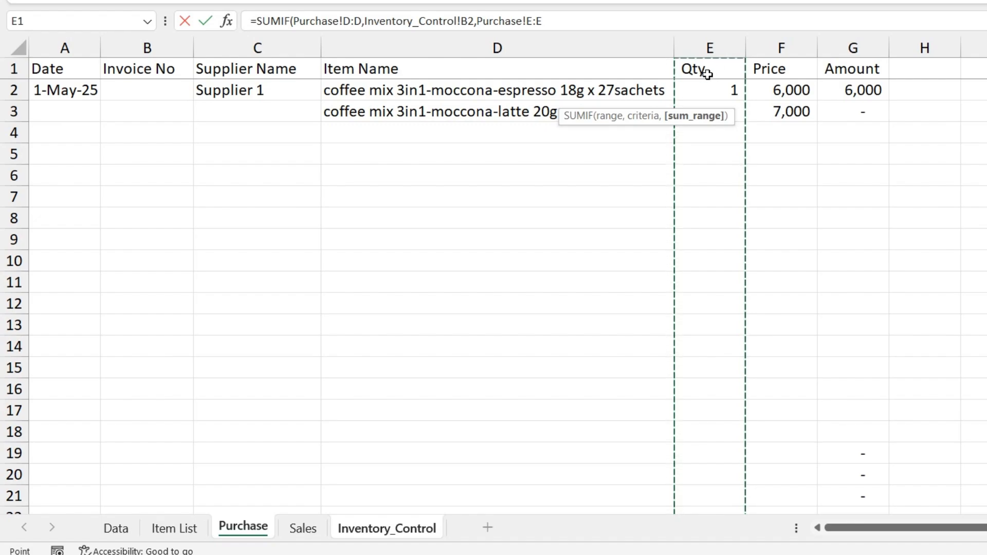
{"action": "key", "text": "Return"}
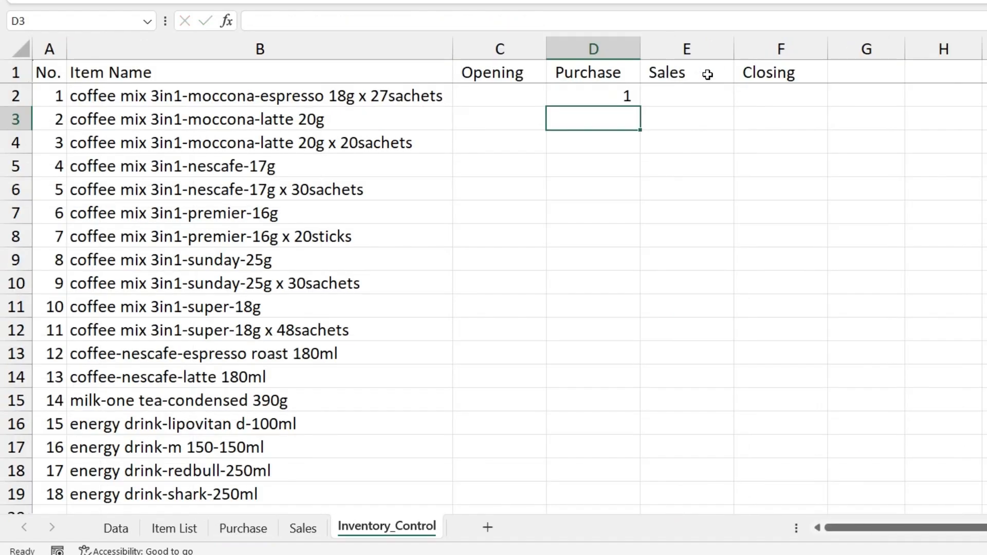
Fill the D2 purchase formula down the Purchase column to D19
{"action": "left_click", "coordinate": [606, 98]}
{"action": "double_click", "coordinate": [639, 106]}
{"action": "scroll", "coordinate": [635, 206], "scroll_direction": "down", "scroll_amount": 5}
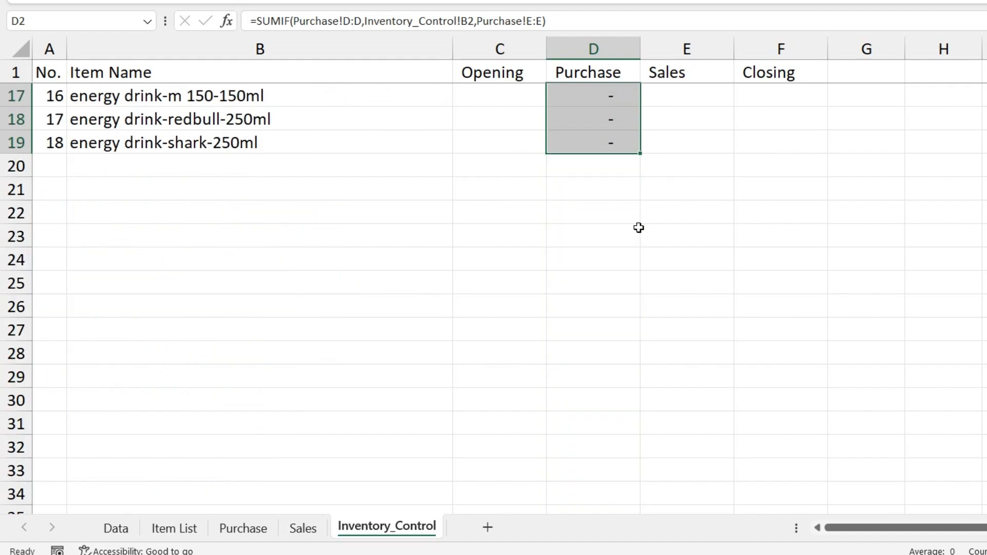
{"action": "scroll", "coordinate": [639, 227], "scroll_direction": "up", "scroll_amount": 5}
Enter =SUMIF(Sales!D:D,Inventory_Control!B2,Sales!E:E) in Sales cell E2 of Inventory_Control and fill it down to E19
{"action": "left_click", "coordinate": [698, 96]}
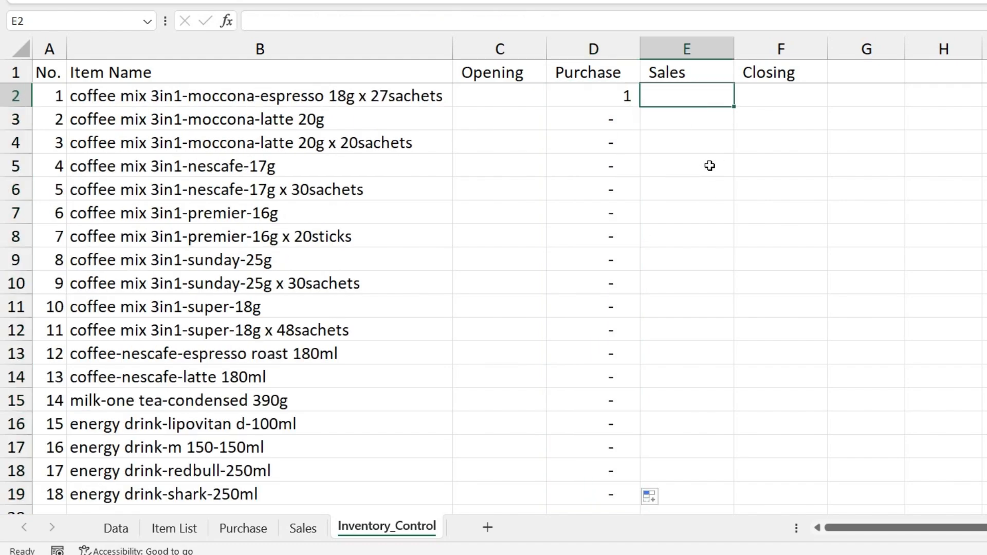
{"action": "type", "text": "=sumif"}
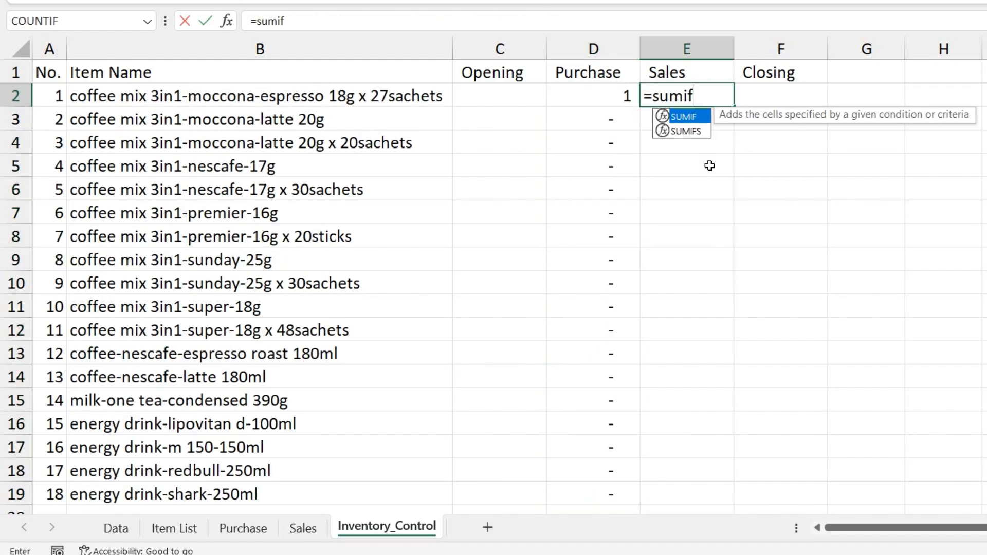
{"action": "key", "text": "Tab"}
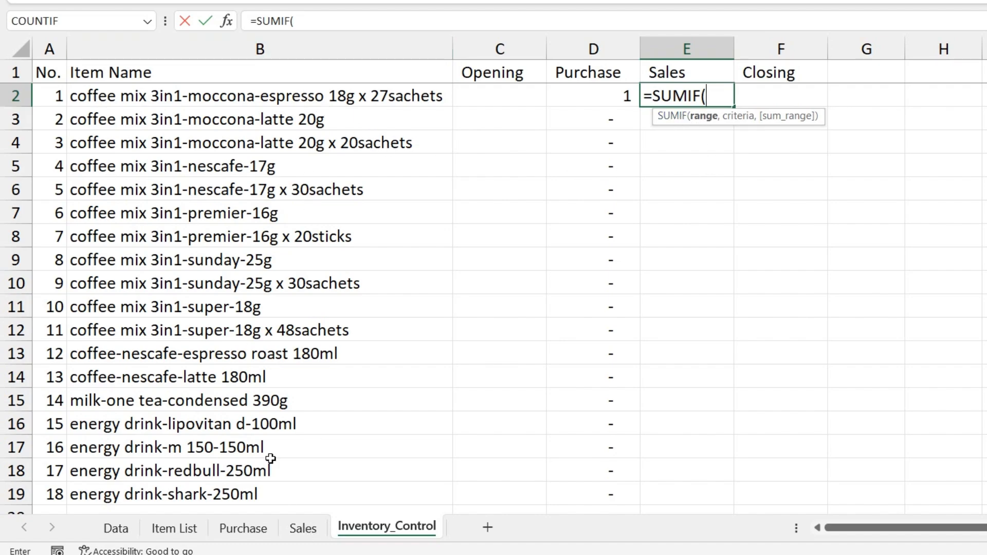
{"action": "left_click", "coordinate": [303, 528]}
{"action": "left_click", "coordinate": [488, 48]}
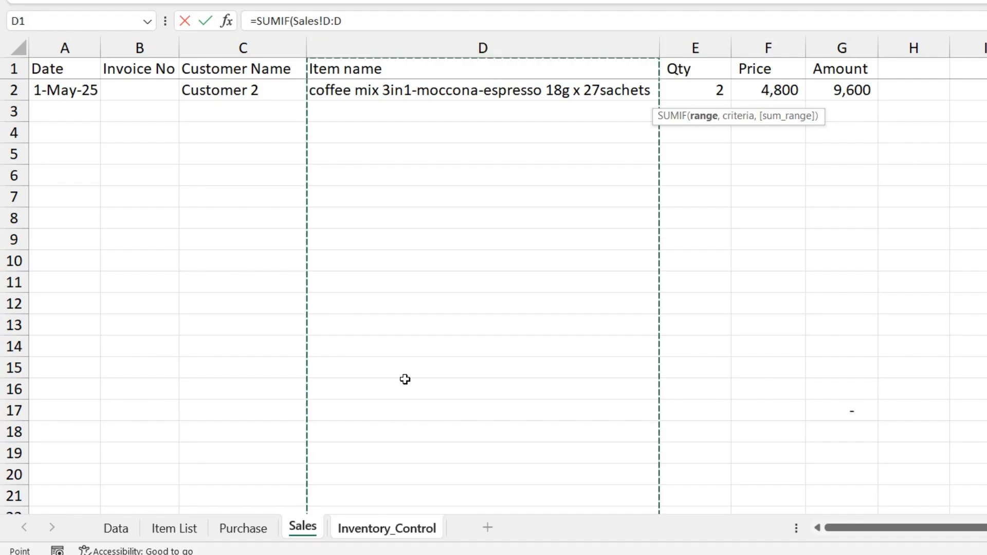
{"action": "type", "text": ","}
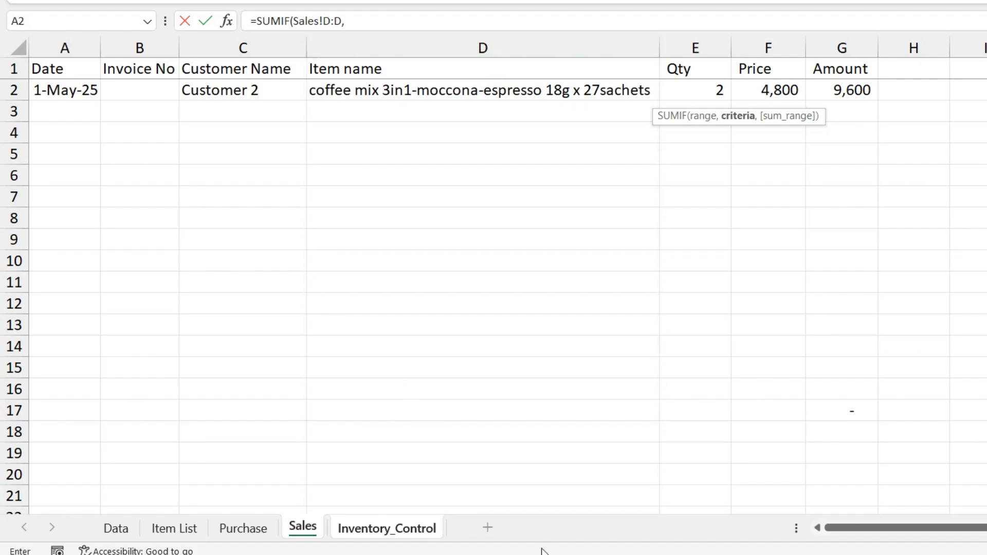
{"action": "left_click", "coordinate": [413, 533]}
{"action": "left_click", "coordinate": [232, 97]}
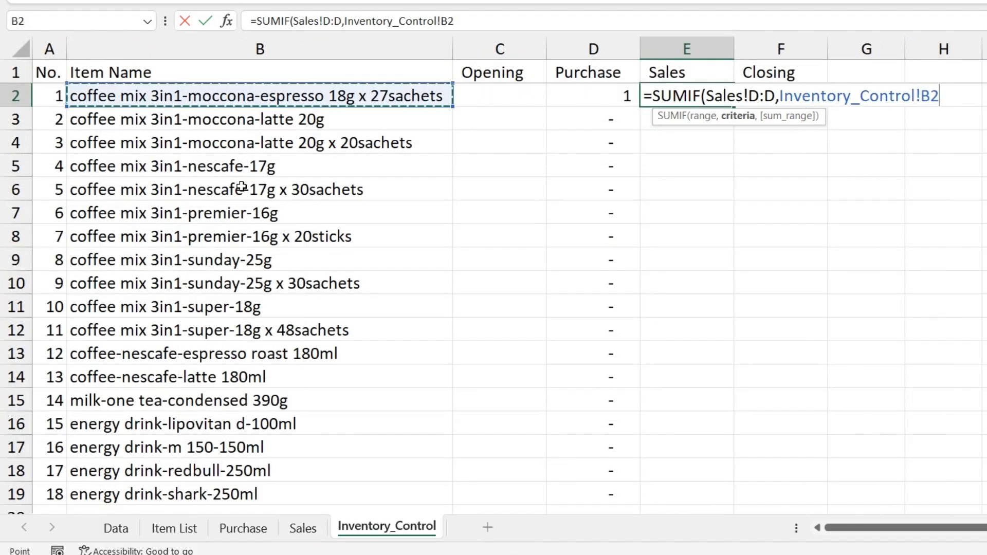
{"action": "type", "text": ","}
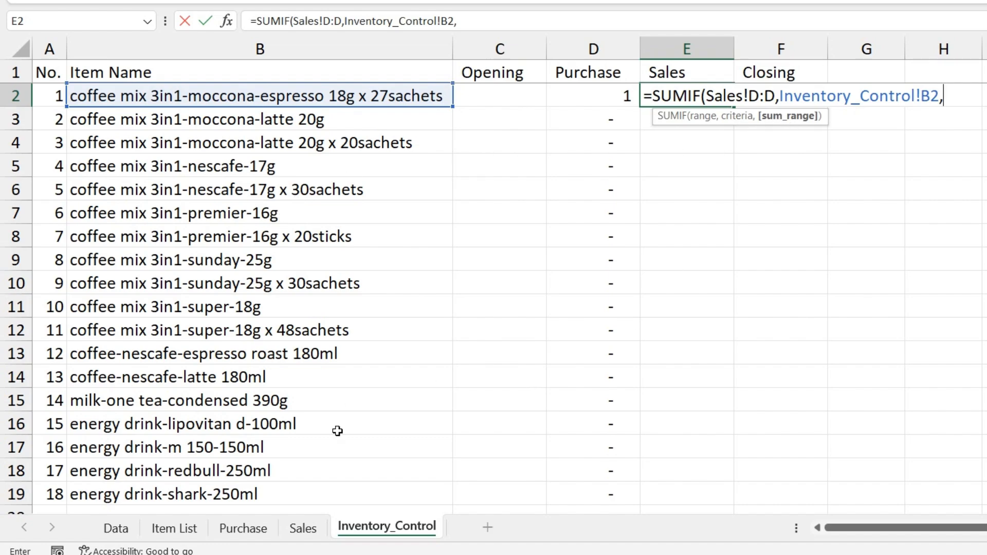
{"action": "left_click", "coordinate": [306, 529]}
{"action": "left_click", "coordinate": [705, 47]}
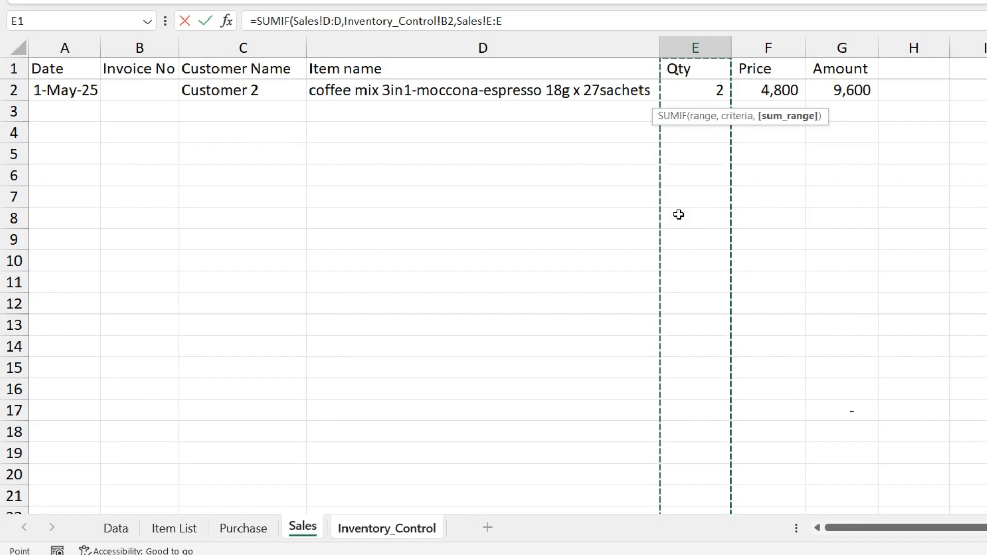
{"action": "type", "text": ")"}
{"action": "key", "text": "Return"}
{"action": "left_click", "coordinate": [712, 96]}
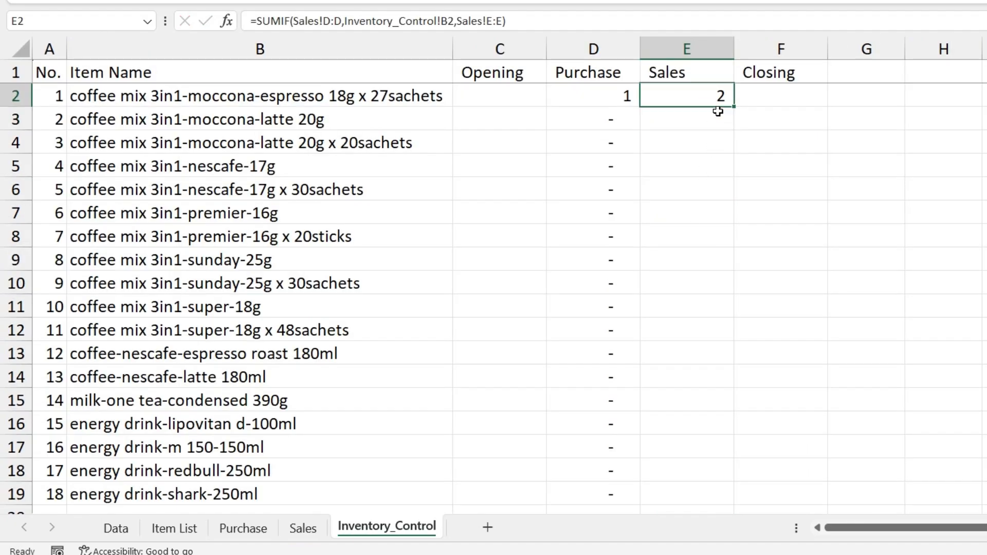
{"action": "double_click", "coordinate": [732, 107]}
Enter an opening quantity of 10 in C2 for the first item
{"action": "left_click", "coordinate": [775, 94]}
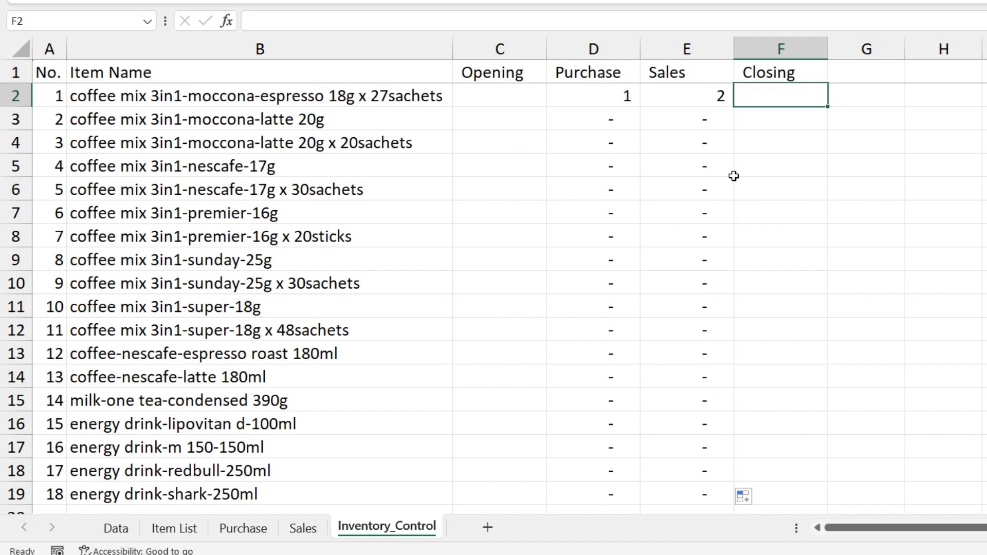
{"action": "left_click", "coordinate": [518, 96]}
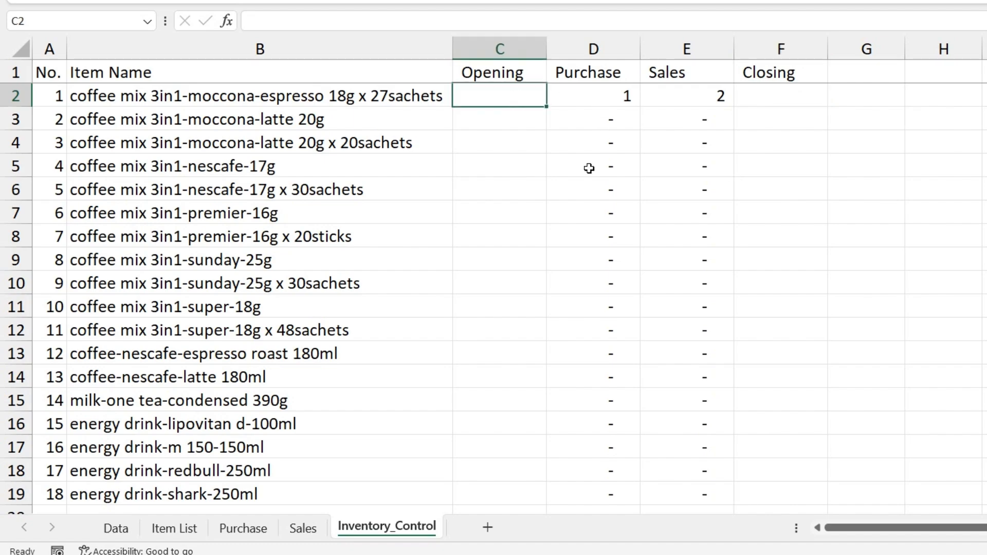
{"action": "type", "text": "10"}
{"action": "key", "text": "Return"}
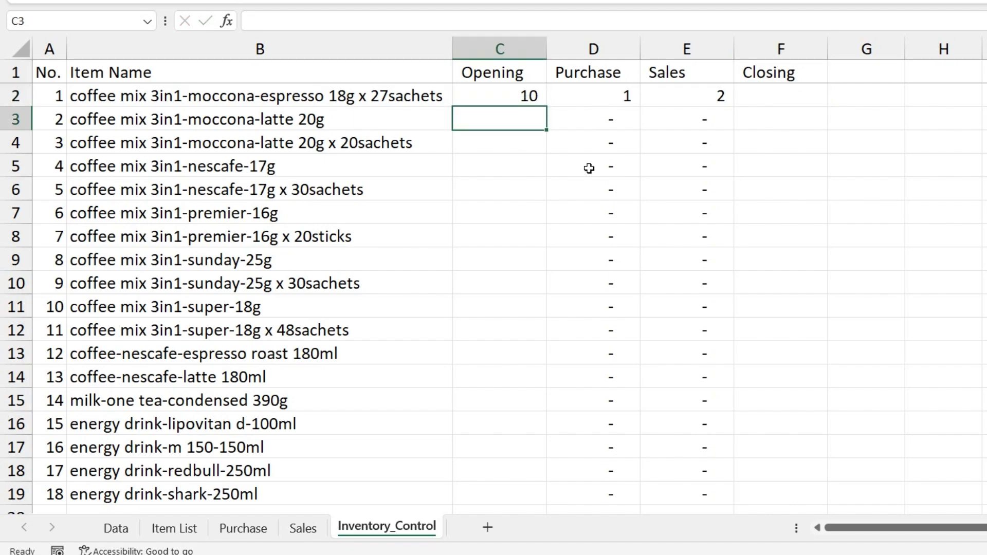
Enter =C2+D2-E2 in Closing cell F2 and fill it down to F19
{"action": "left_click", "coordinate": [613, 95]}
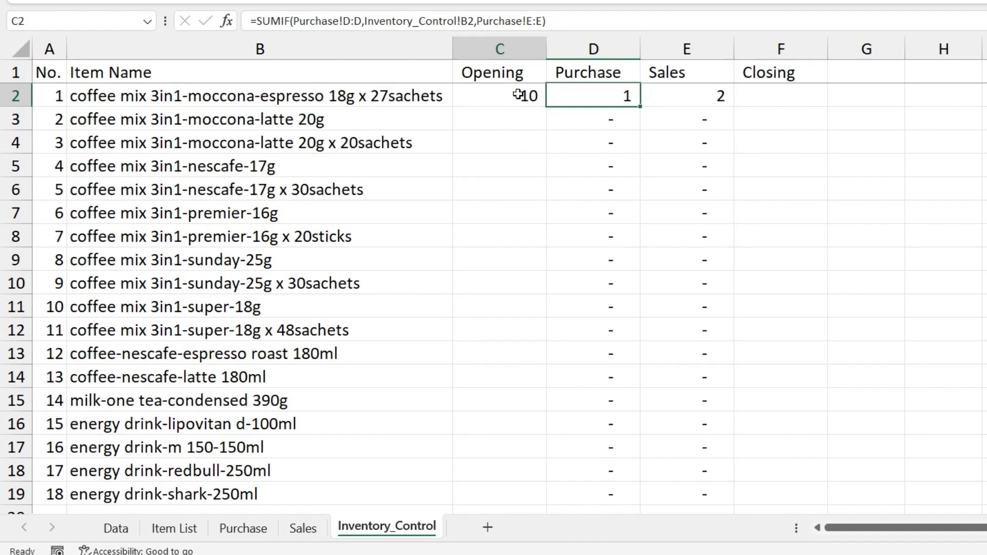
{"action": "left_click_drag", "start_coordinate": [518, 95], "coordinate": [580, 93]}
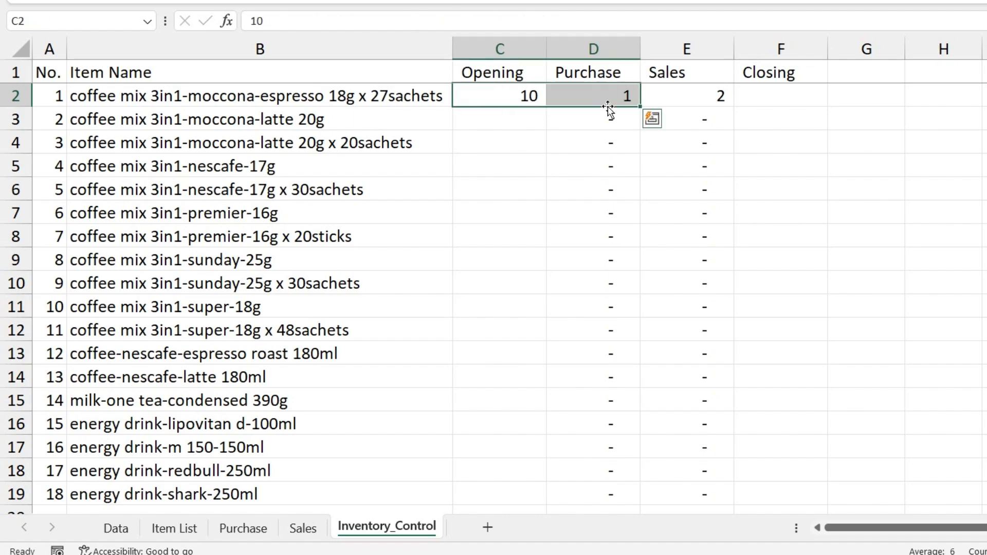
{"action": "left_click", "coordinate": [669, 98]}
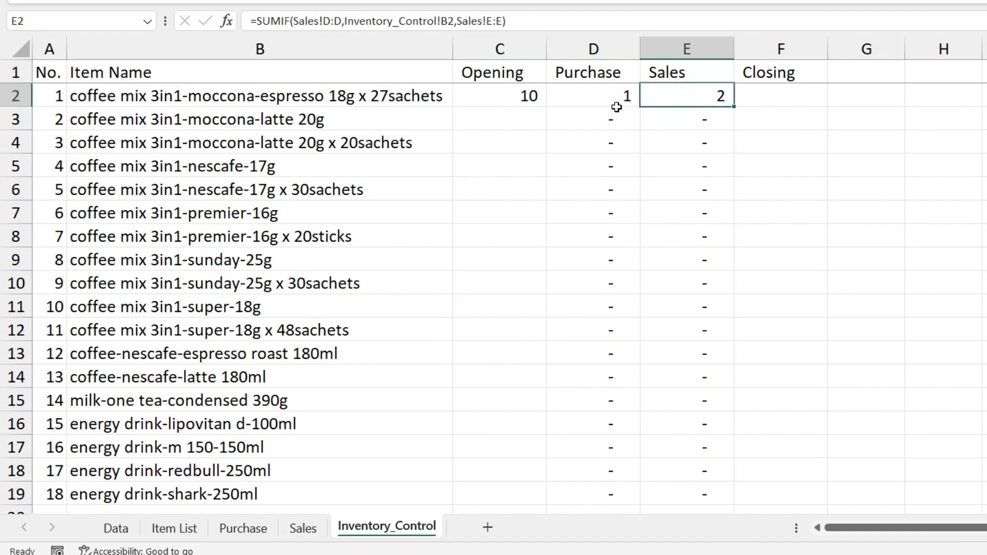
{"action": "left_click", "coordinate": [768, 96]}
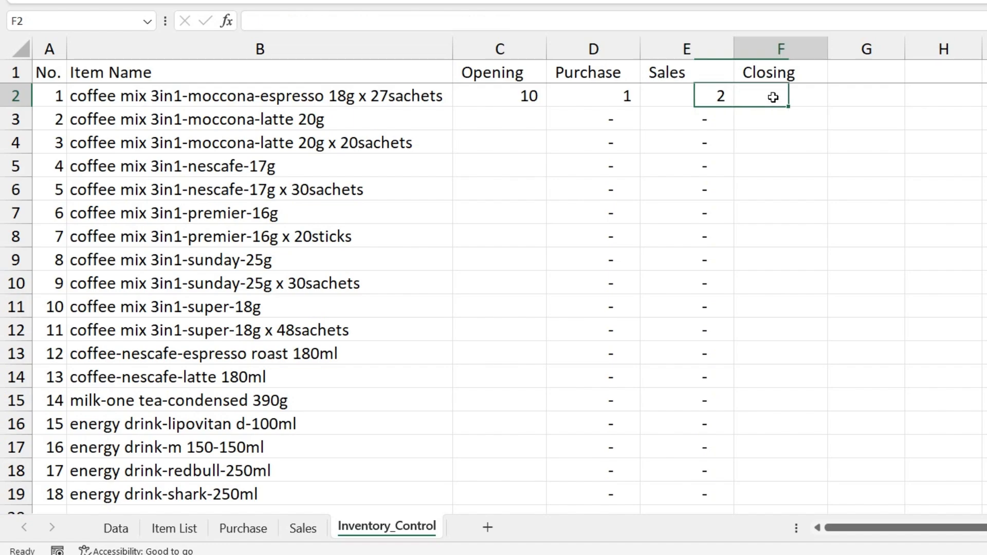
{"action": "type", "text": "="}
{"action": "left_click", "coordinate": [534, 98]}
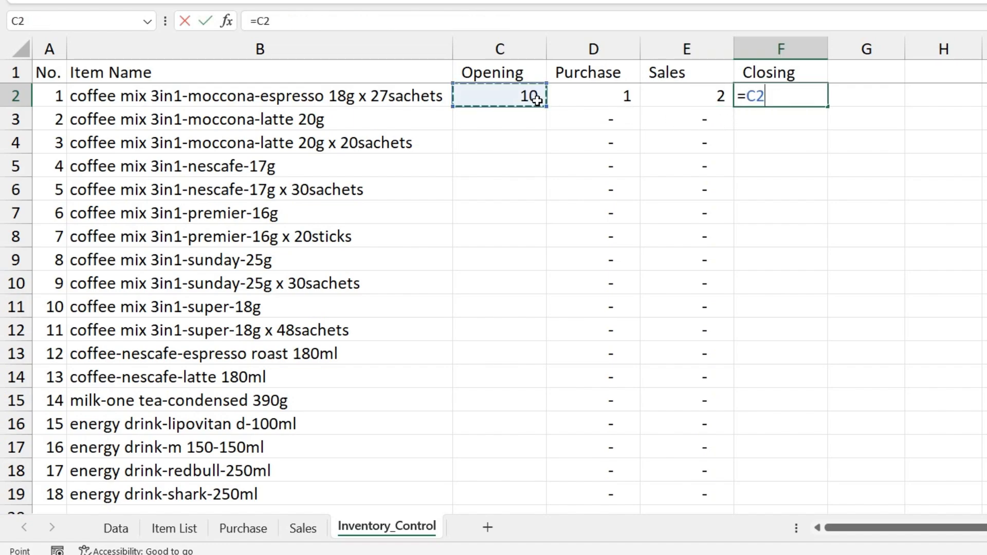
{"action": "type", "text": "+"}
{"action": "left_click", "coordinate": [584, 96]}
{"action": "type", "text": "-"}
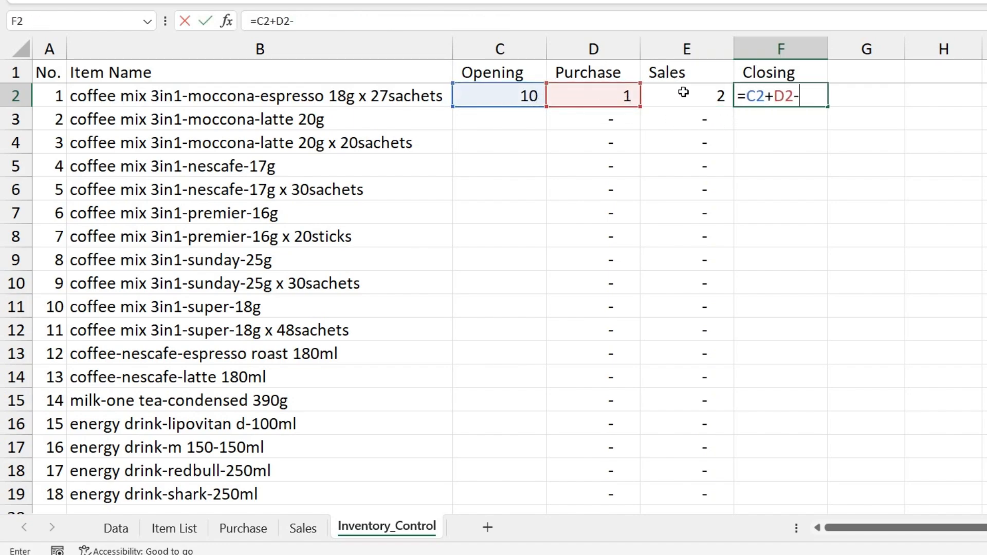
{"action": "left_click", "coordinate": [686, 95]}
{"action": "key", "text": "Return"}
{"action": "left_click", "coordinate": [804, 91]}
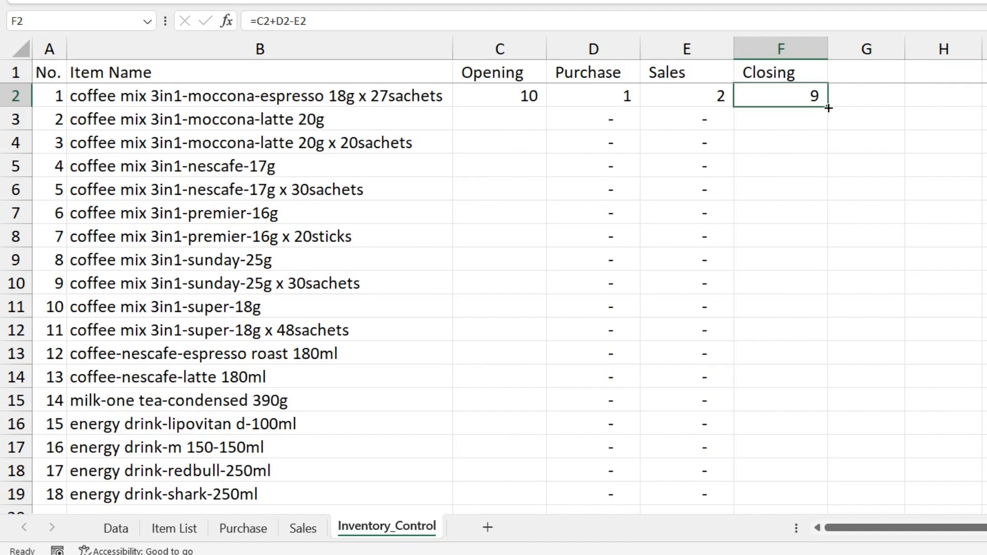
{"action": "left_click_drag", "start_coordinate": [828, 108], "coordinate": [823, 504]}
Clear the opening quantity of the first item in C2
{"action": "left_click", "coordinate": [522, 96]}
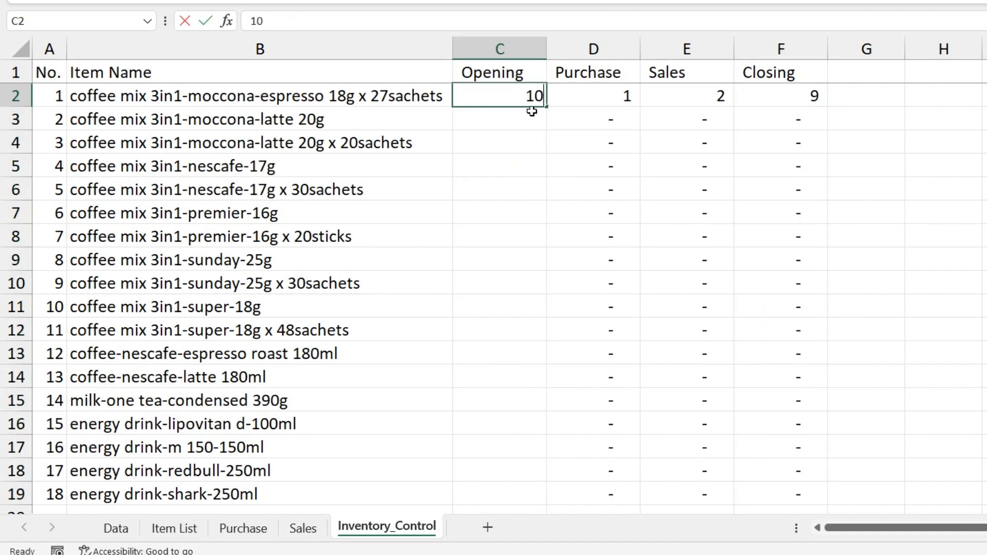
{"action": "key", "text": "Delete"}
{"action": "left_click", "coordinate": [531, 111]}
Clear the item name and quantity cells D3:E4 in the Purchase sheet, leaving the first item's name cell D2 selected
{"action": "left_click", "coordinate": [260, 537]}
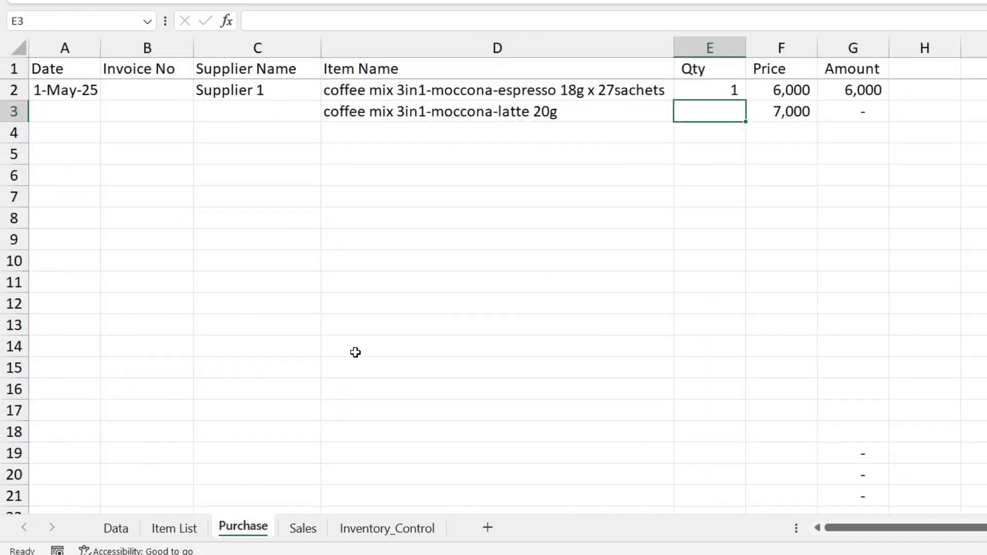
{"action": "left_click_drag", "start_coordinate": [327, 113], "coordinate": [702, 126]}
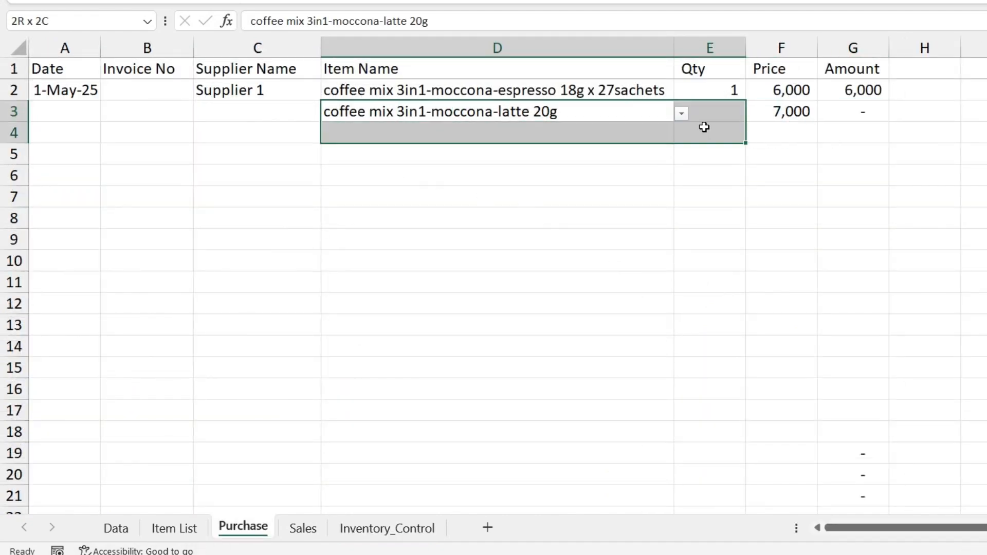
{"action": "key", "text": "Delete"}
{"action": "left_click", "coordinate": [569, 93]}
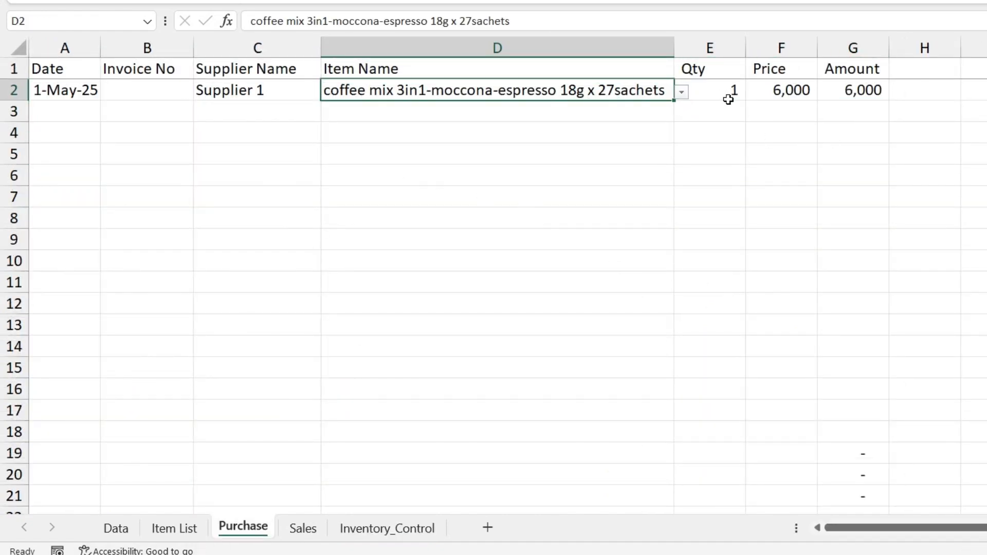
Set the first item's purchase quantity in E2 to 100 and check its Purchase and Sales cells in Inventory_Control
{"action": "left_click", "coordinate": [729, 94]}
{"action": "type", "text": "100"}
{"action": "key", "text": "Return"}
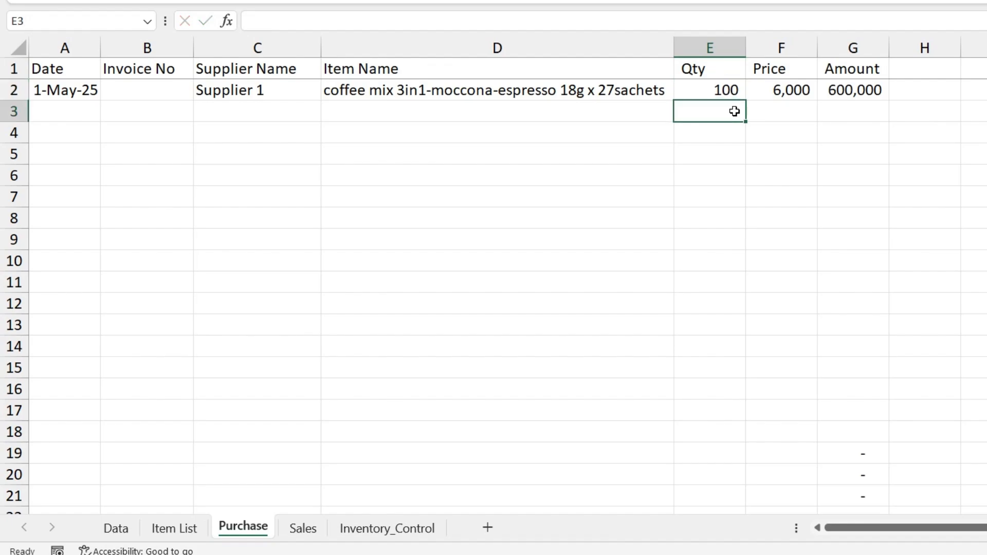
{"action": "left_click", "coordinate": [438, 534]}
{"action": "left_click", "coordinate": [611, 95]}
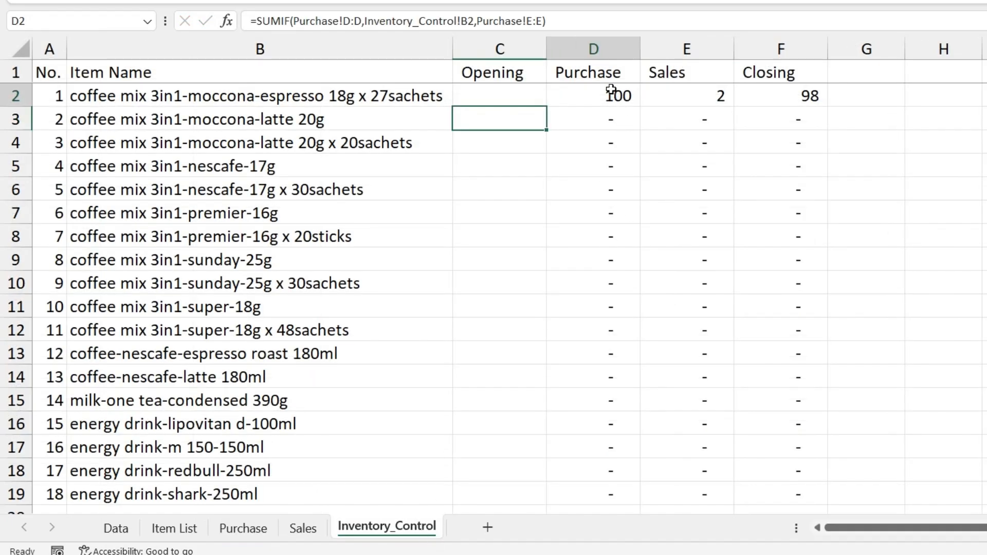
{"action": "left_click", "coordinate": [709, 98]}
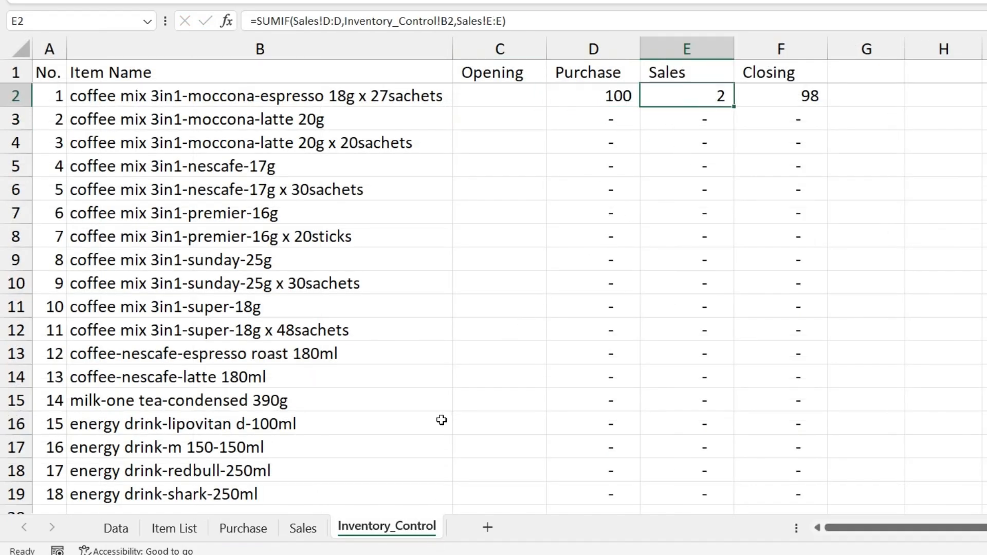
Set the first item's quantity in E2 of the Sales sheet to 50 and check its Closing cell in Inventory_Control
{"action": "left_click", "coordinate": [303, 529]}
{"action": "left_click", "coordinate": [455, 90]}
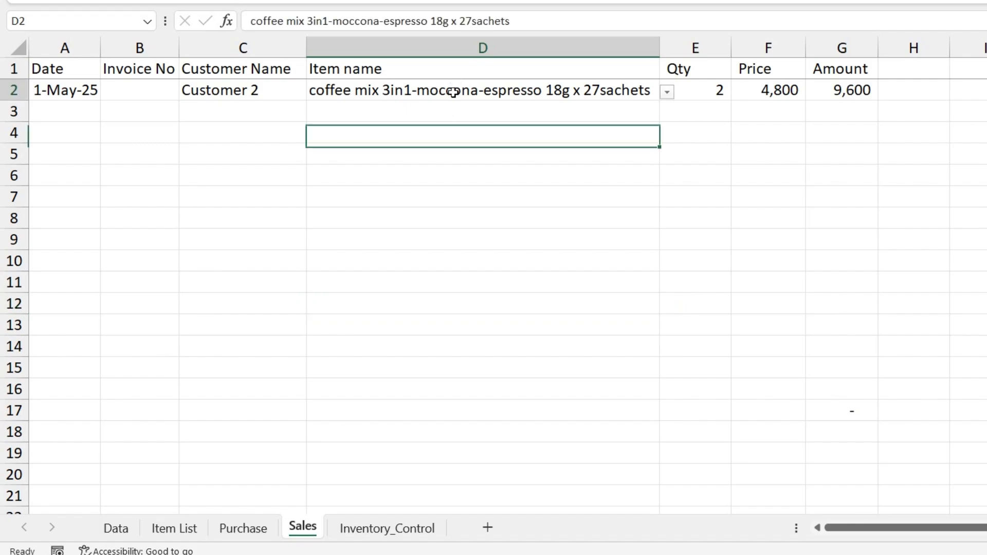
{"action": "left_click", "coordinate": [722, 92]}
{"action": "type", "text": "50"}
{"action": "key", "text": "Return"}
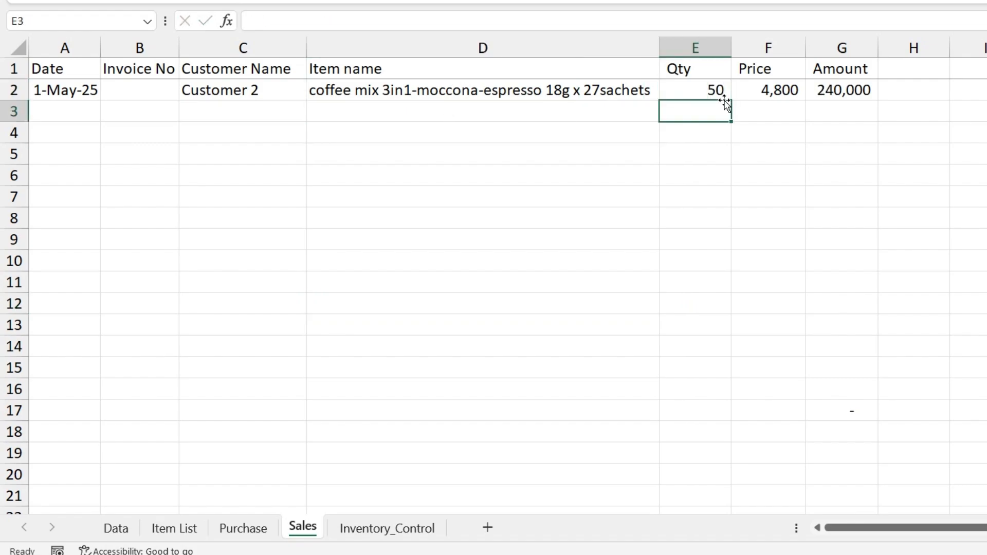
{"action": "left_click", "coordinate": [422, 529]}
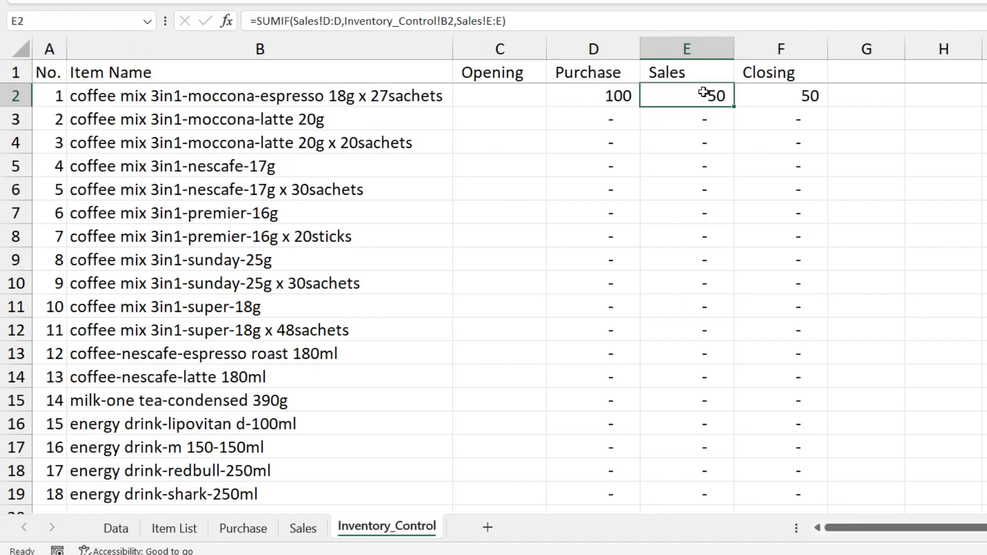
{"action": "left_click", "coordinate": [772, 103]}
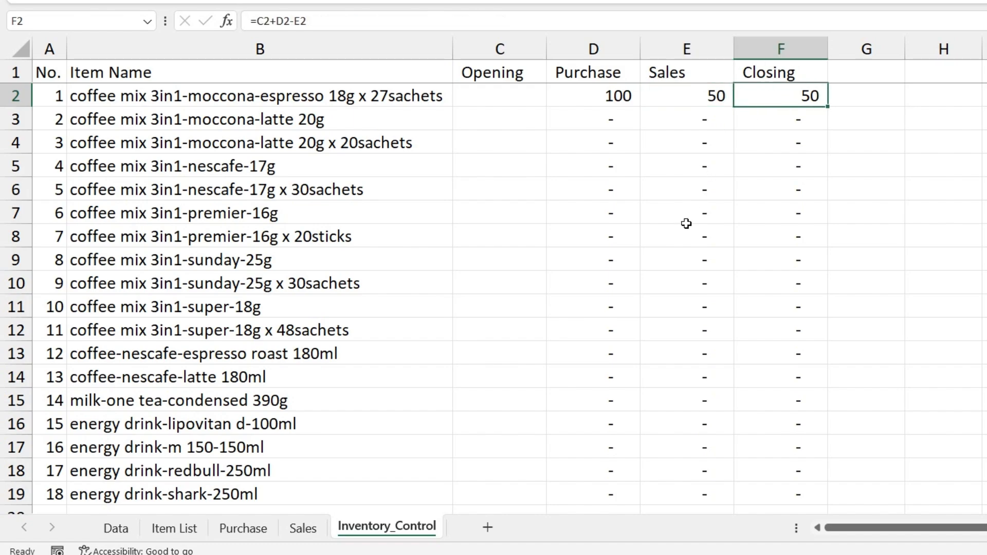
Look over the item names and the Sales column in Inventory_Control, and return to the Purchase sheet
{"action": "left_click", "coordinate": [354, 146]}
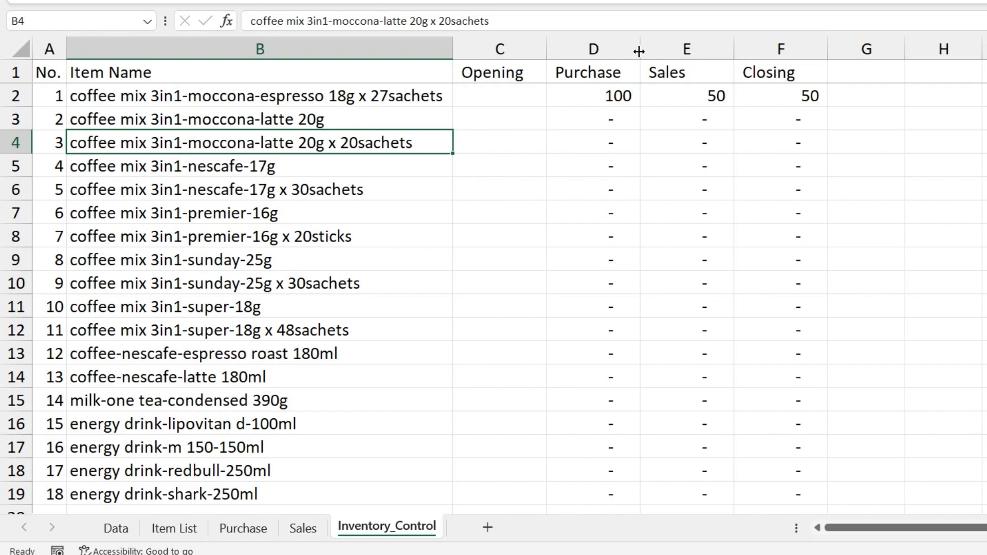
{"action": "left_click", "coordinate": [656, 48]}
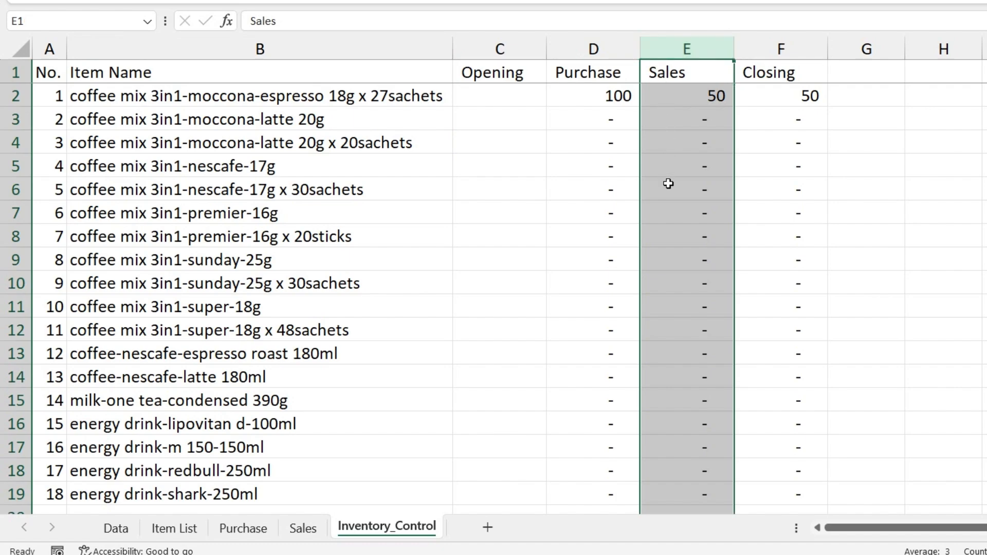
{"action": "left_click", "coordinate": [257, 526]}
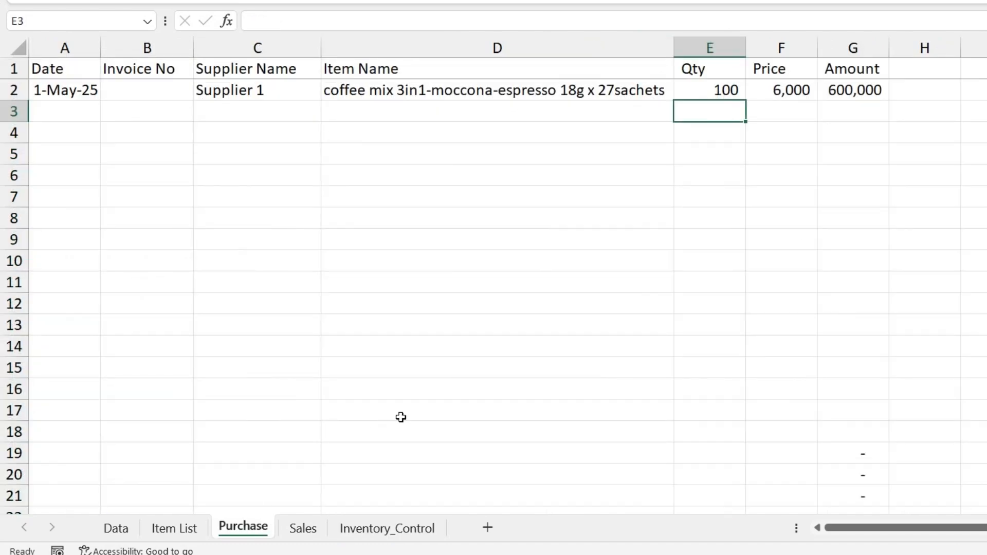